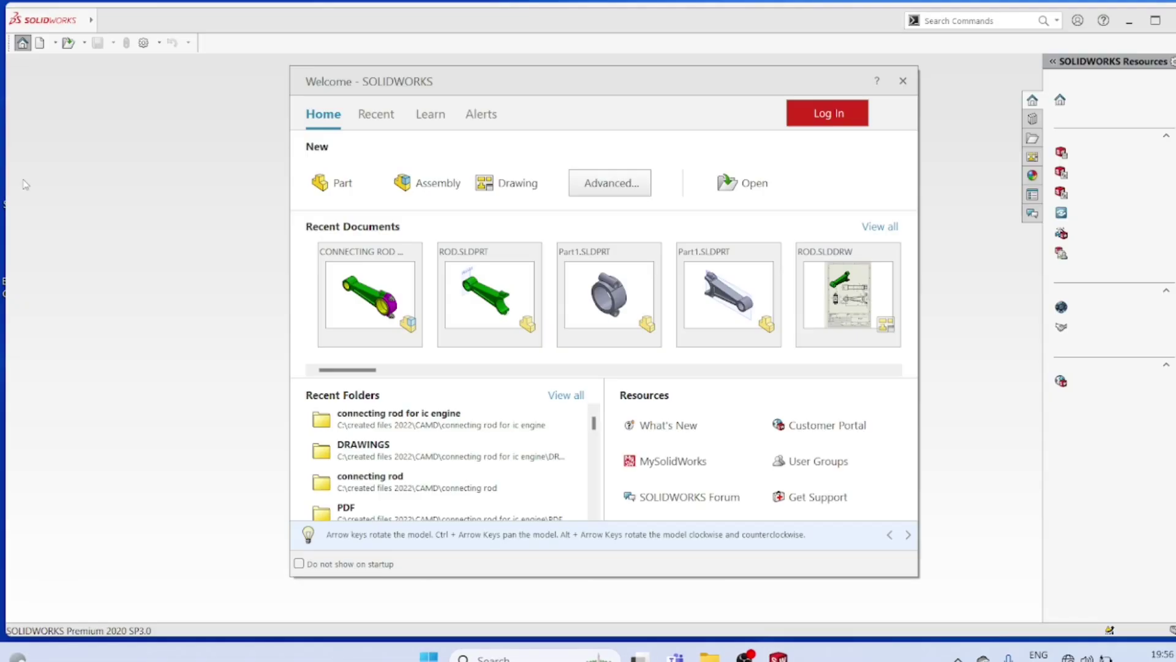
# Create a new assembly document from the Welcome screen
pyautogui.click(432, 183)
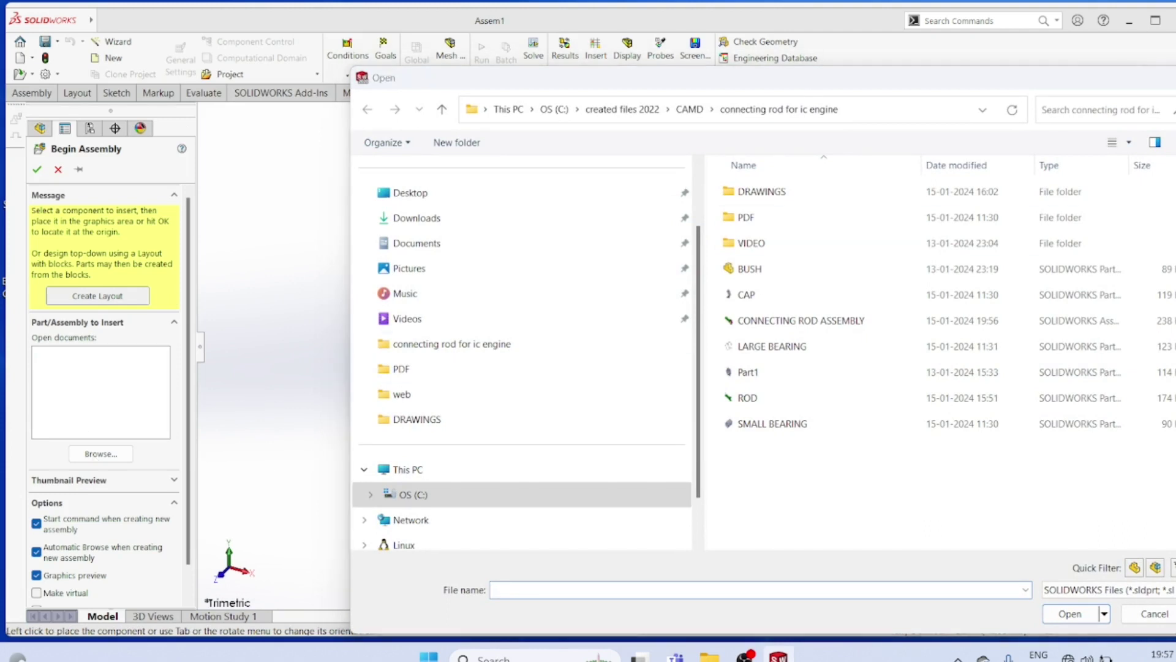
# Bring the ROD part into the assembly, fixed at the origin
pyautogui.press('Escape')
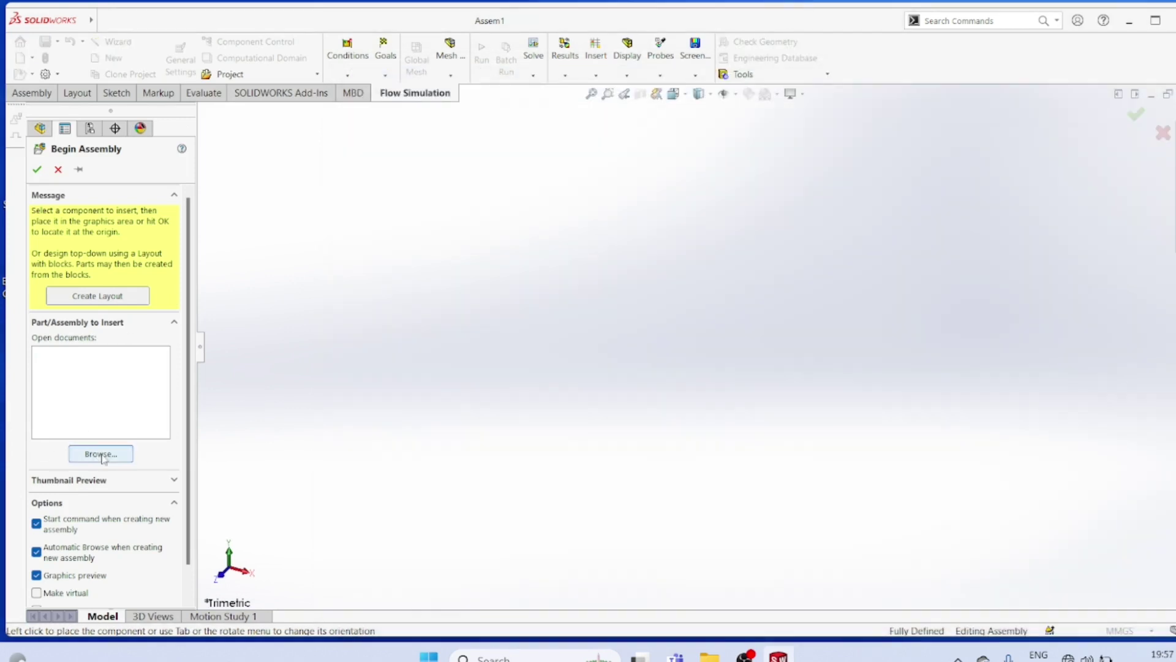
pyautogui.click(101, 455)
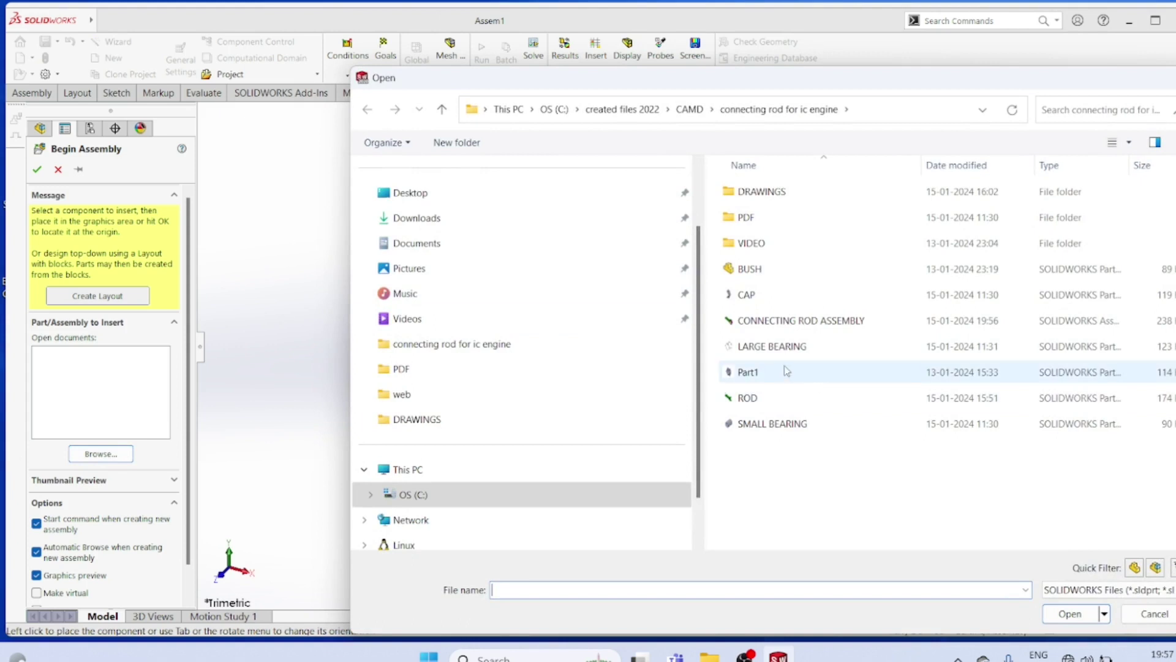
pyautogui.click(748, 396)
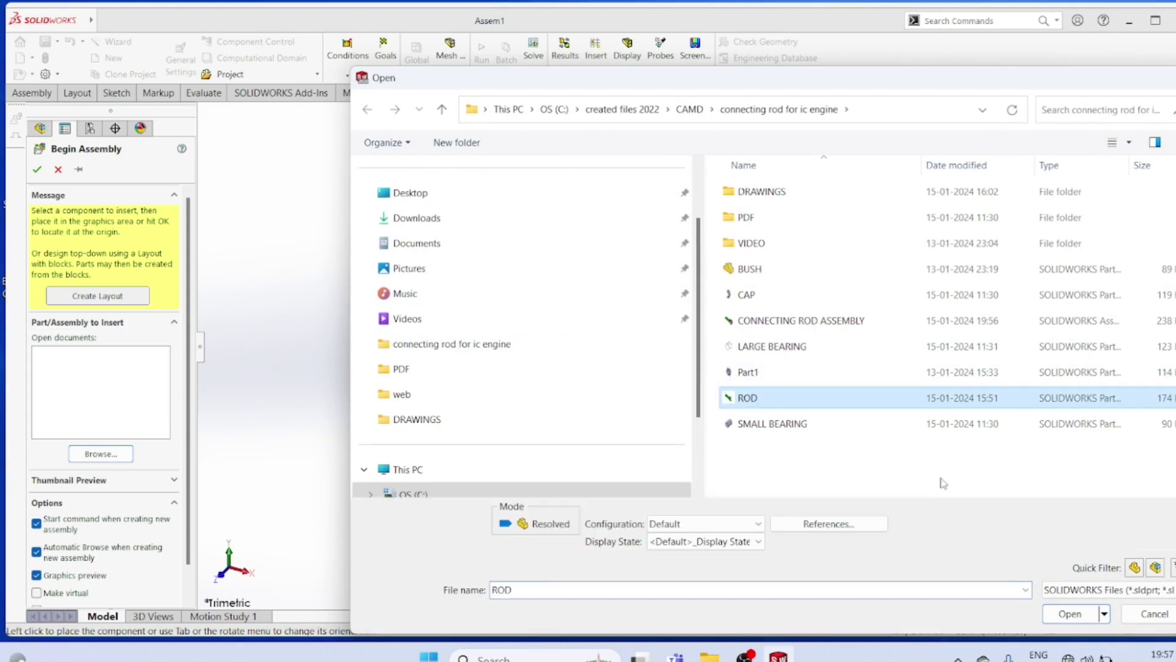
pyautogui.click(1071, 614)
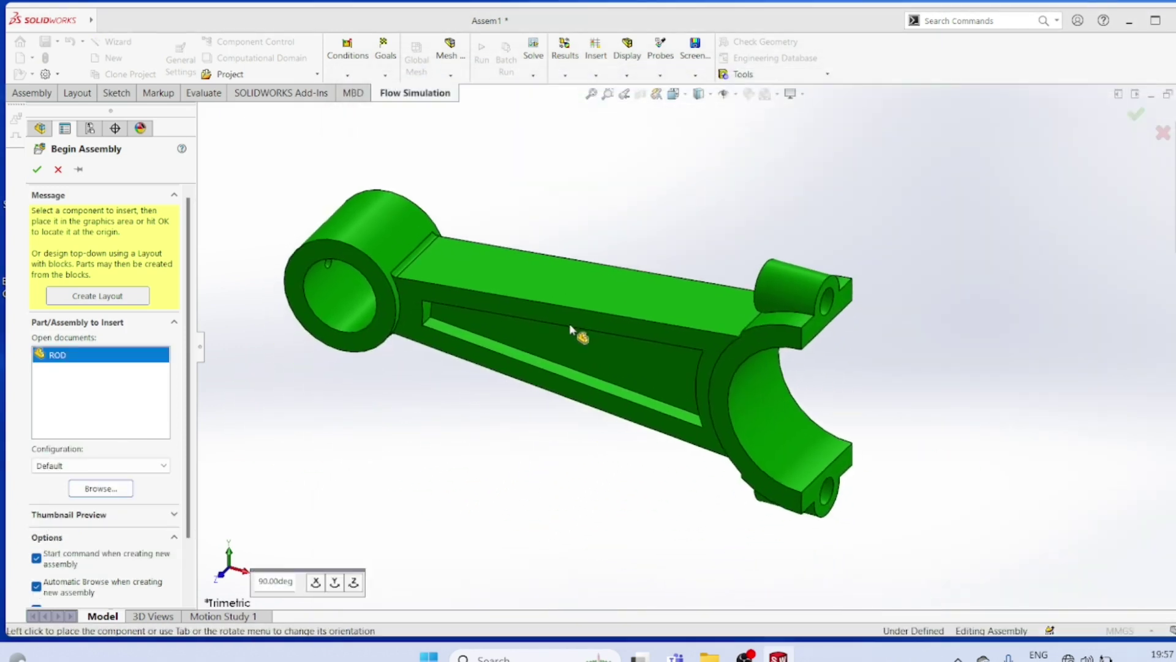
pyautogui.click(569, 323)
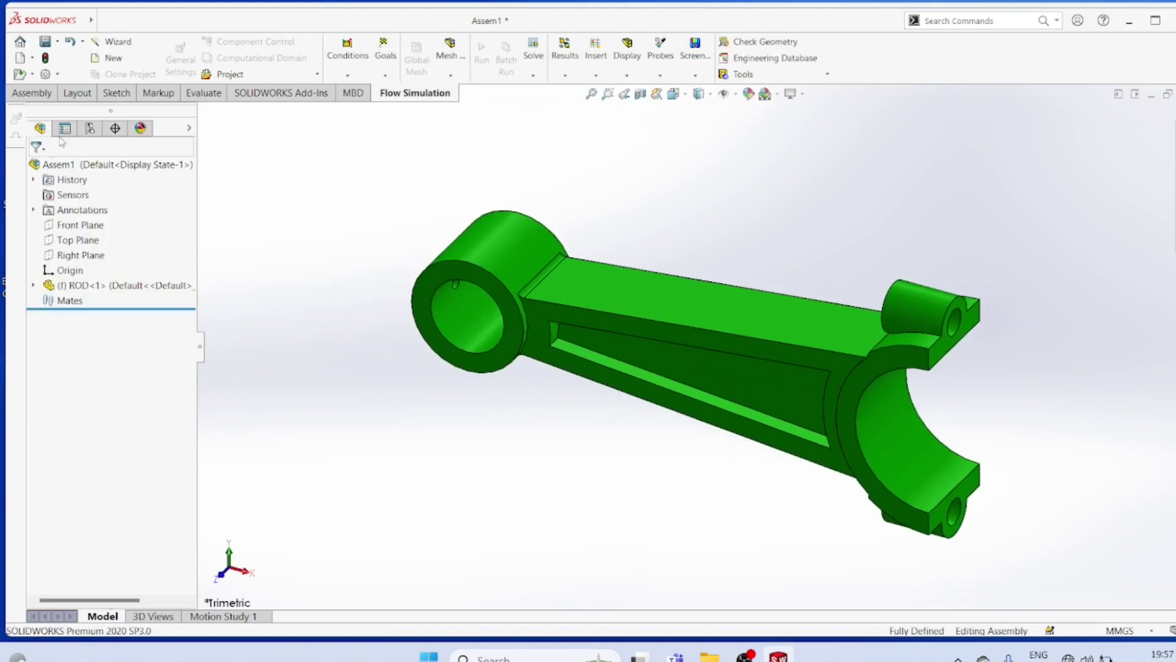
# Insert the CAP part and place it beside the rod's big end
pyautogui.click(42, 93)
pyautogui.click(181, 75)
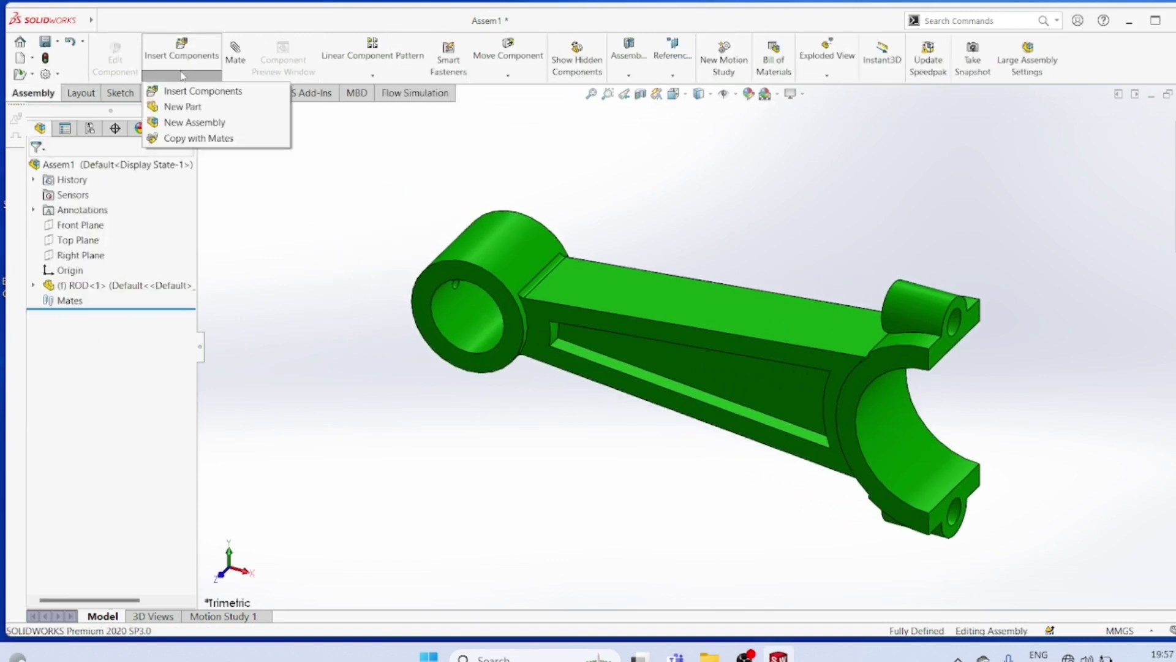
pyautogui.click(191, 91)
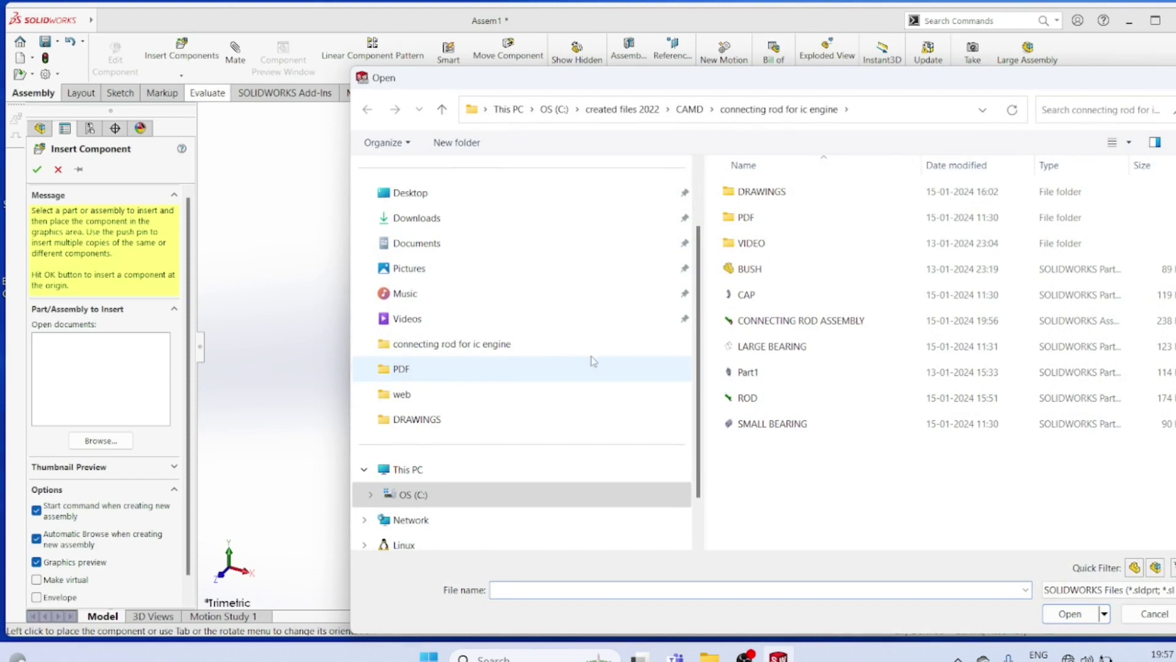
pyautogui.click(796, 295)
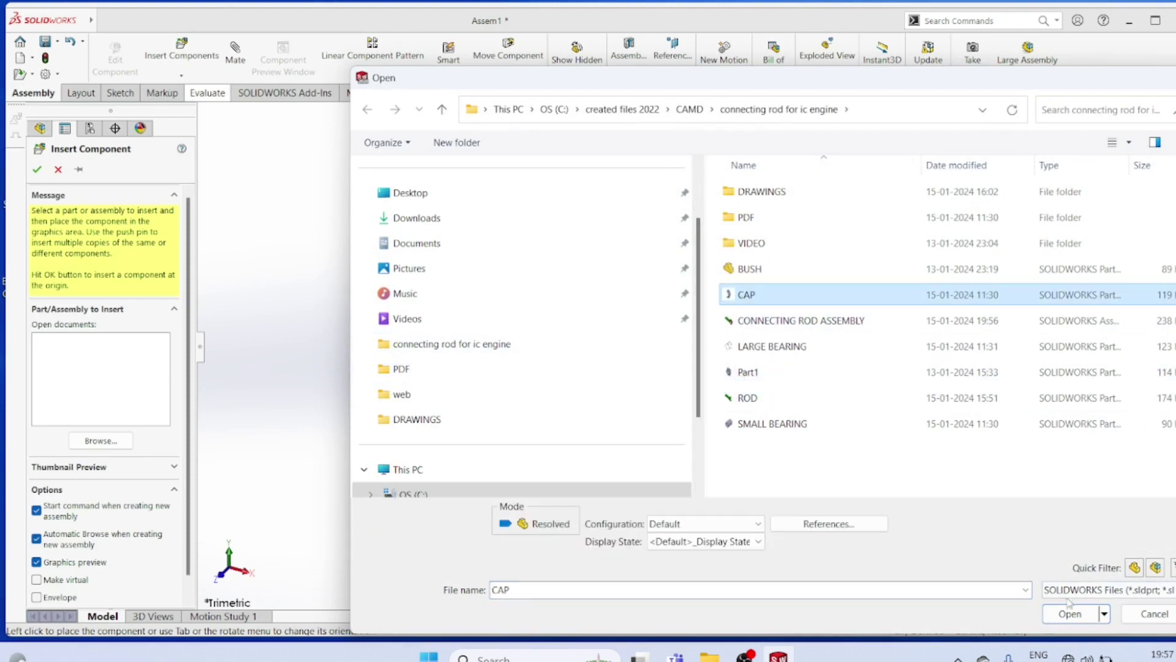
pyautogui.click(1073, 616)
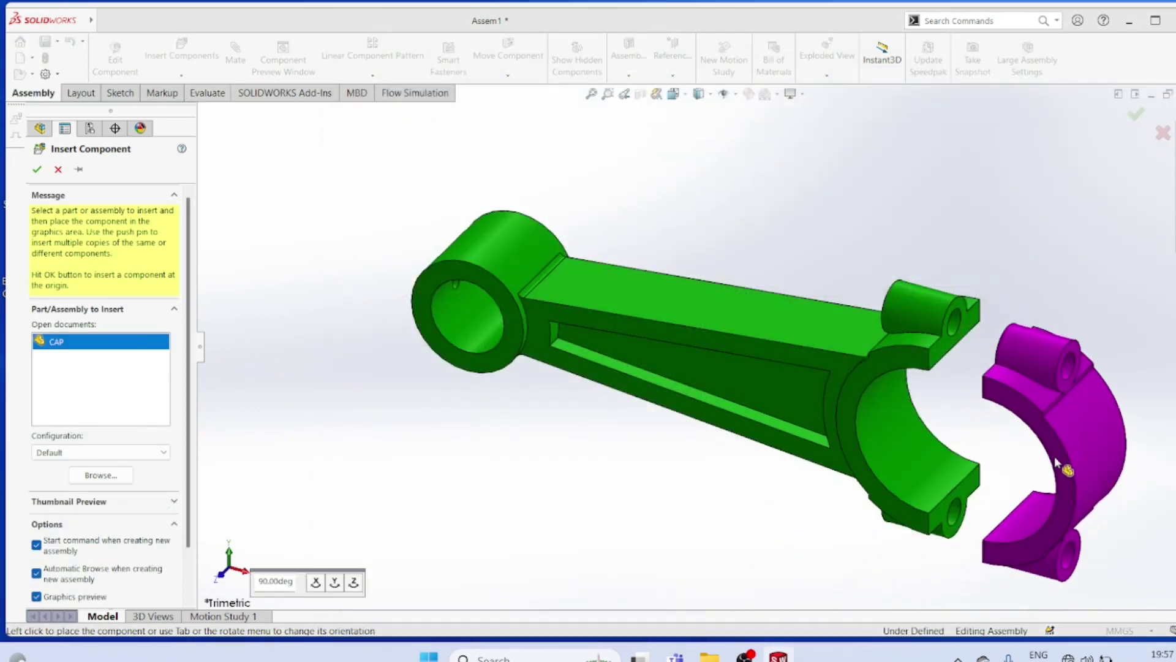
pyautogui.click(1053, 456)
pyautogui.moveTo(863, 447)
pyautogui.mouseDown(button='middle')
pyautogui.moveTo(872, 448)
pyautogui.moveTo(866, 432)
pyautogui.mouseUp(button='middle')
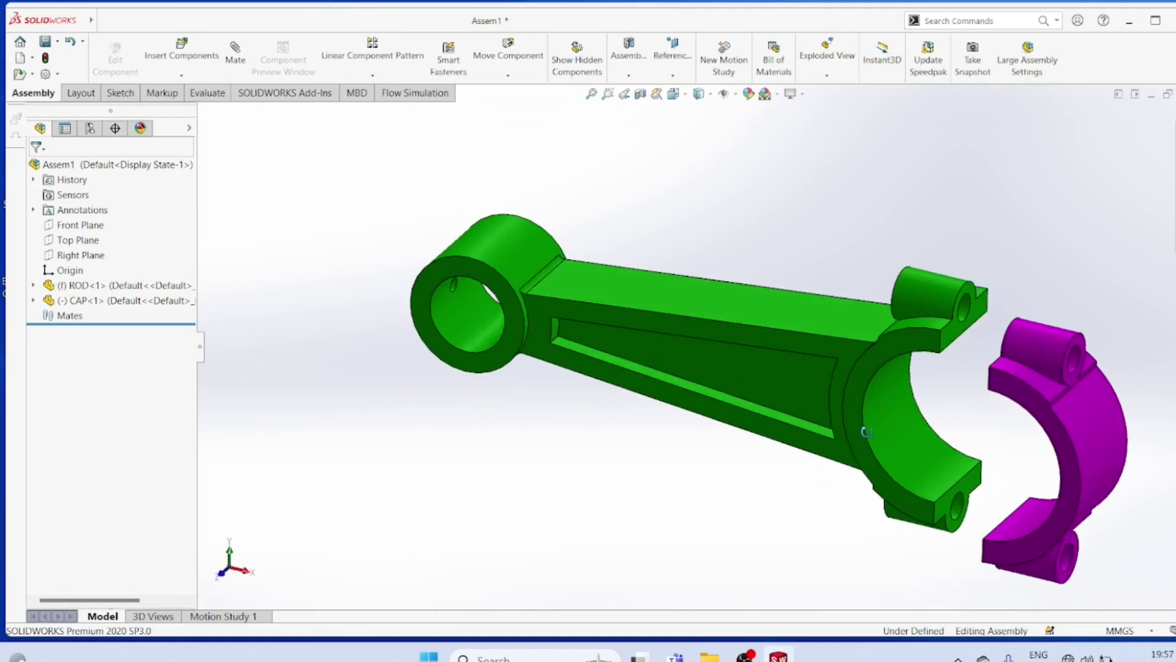
# Mate the cap's inner face concentric with the rod's big-end bore
pyautogui.click(125, 19)
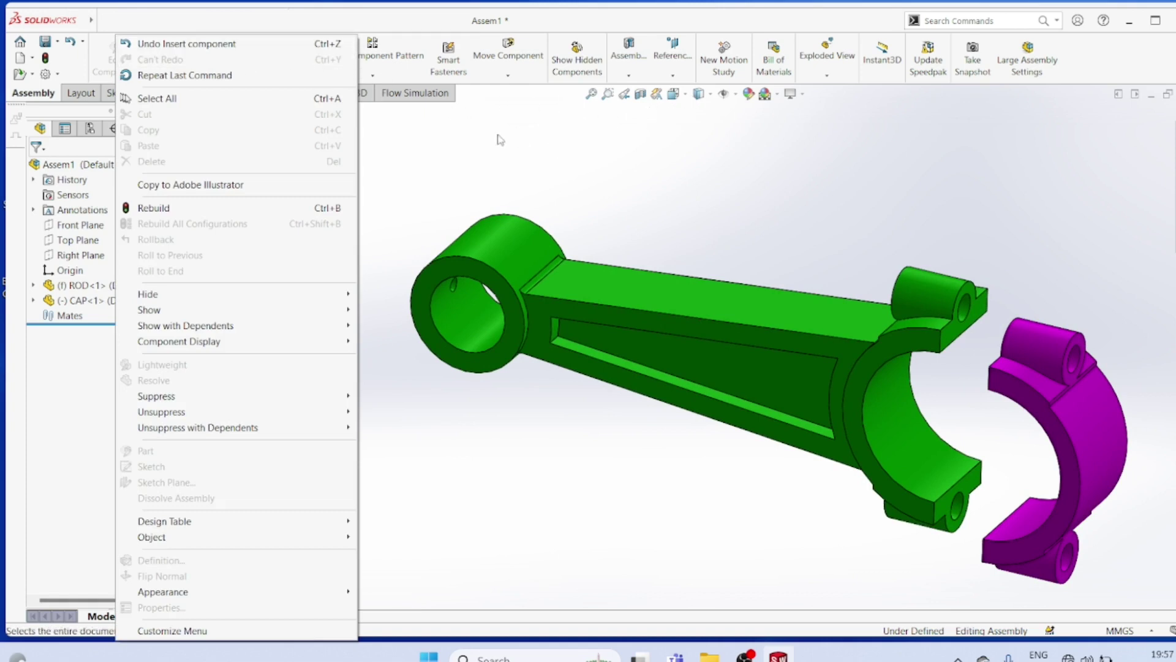
pyautogui.click(456, 157)
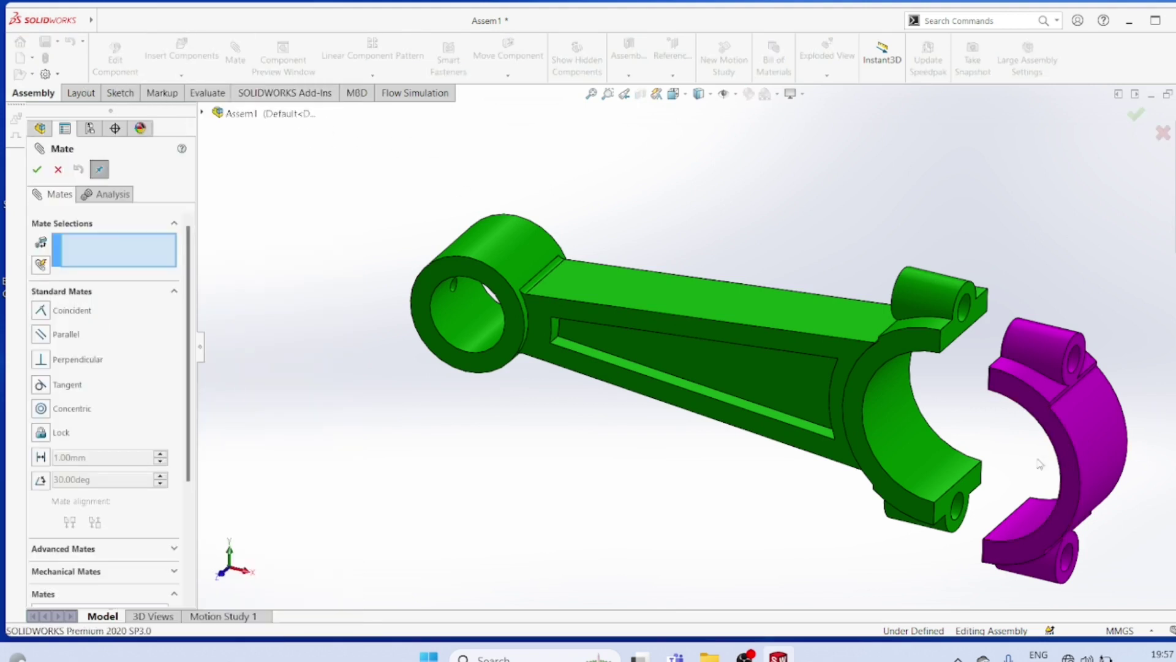
pyautogui.click(873, 435)
pyautogui.click(1036, 518)
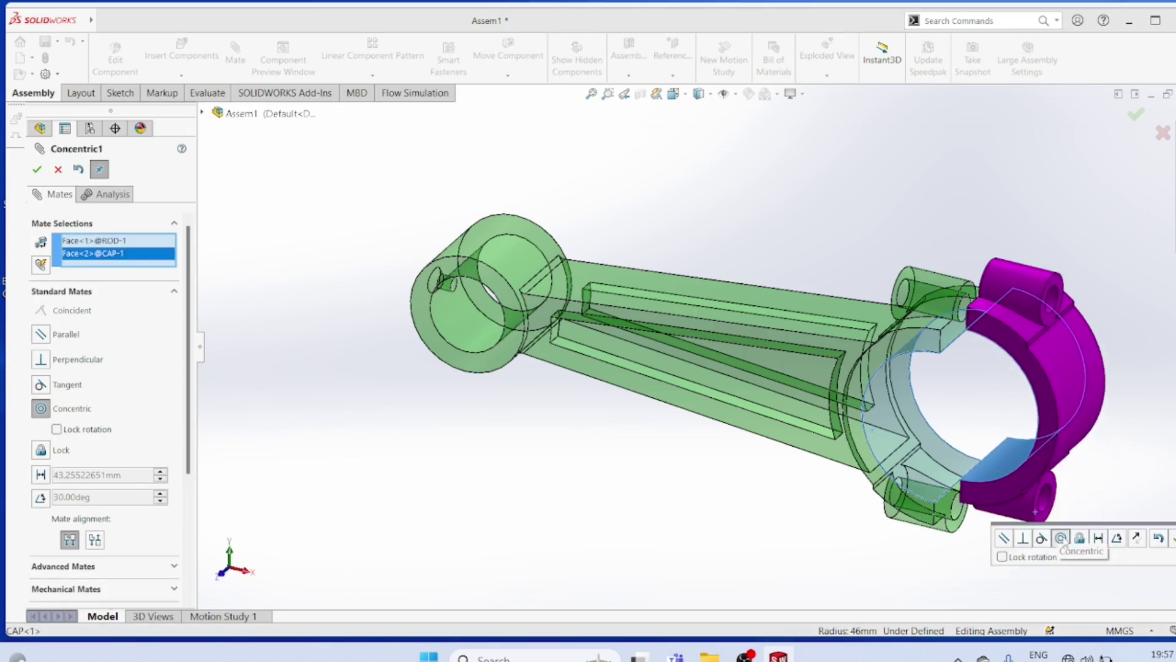
pyautogui.click(37, 169)
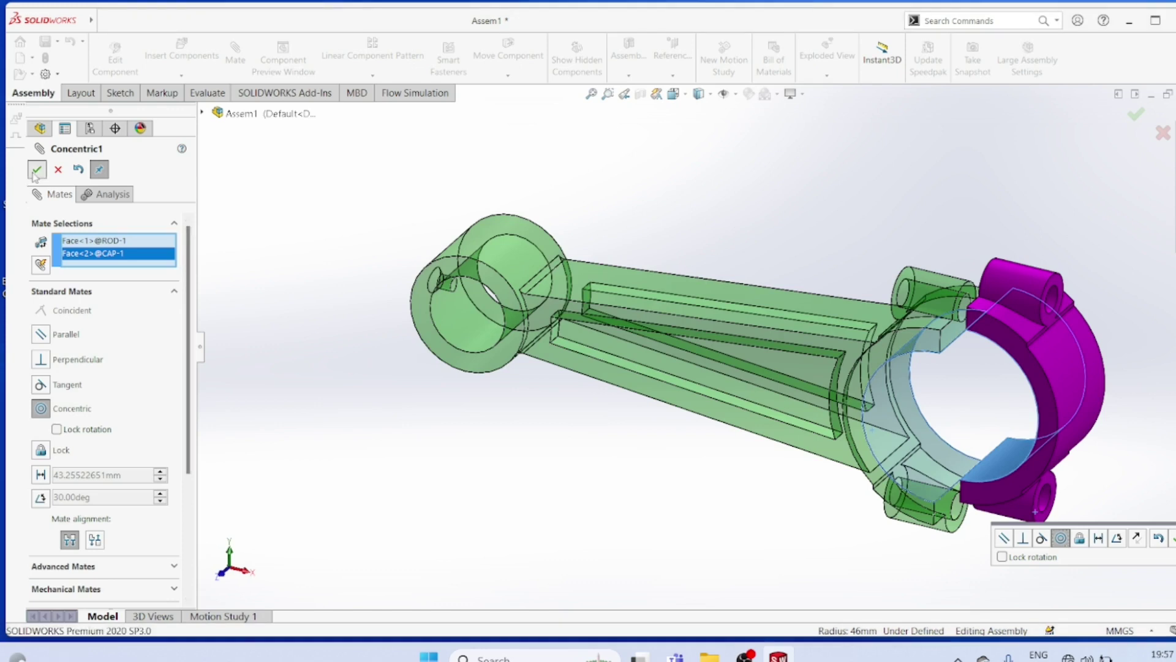
pyautogui.moveTo(1011, 318); pyautogui.dragTo(970, 294)
pyautogui.click(37, 170)
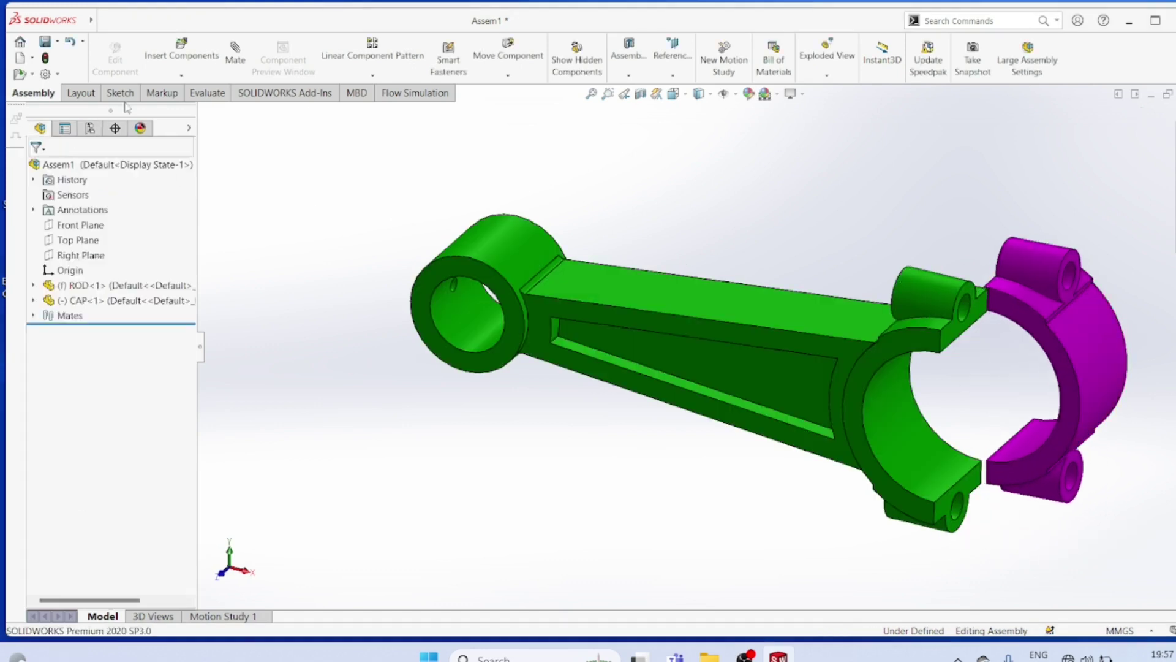
# Make the cap's bolt hole concentric with the rod's matching bolt boss
pyautogui.click(235, 58)
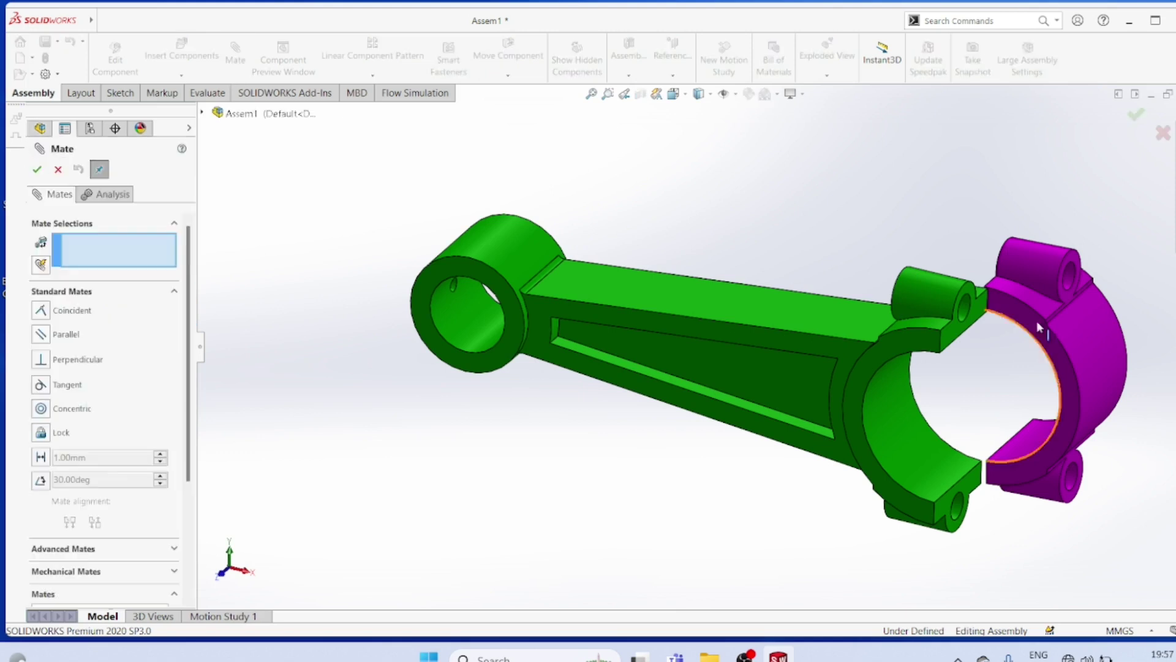
pyautogui.click(1068, 274)
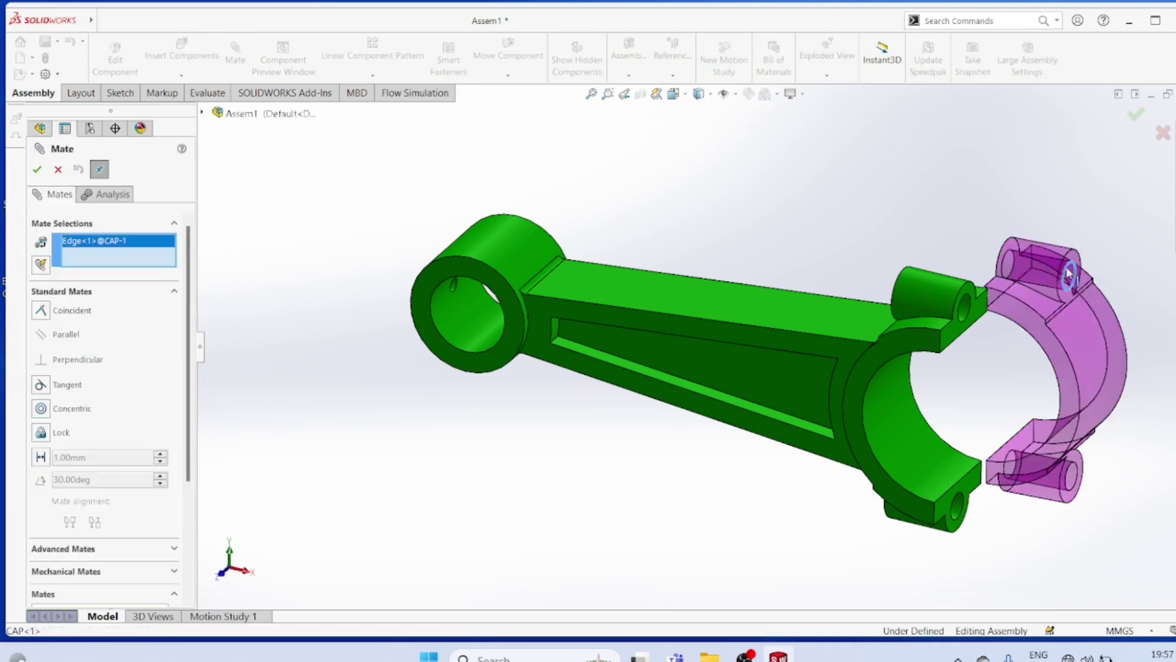
pyautogui.click(970, 307)
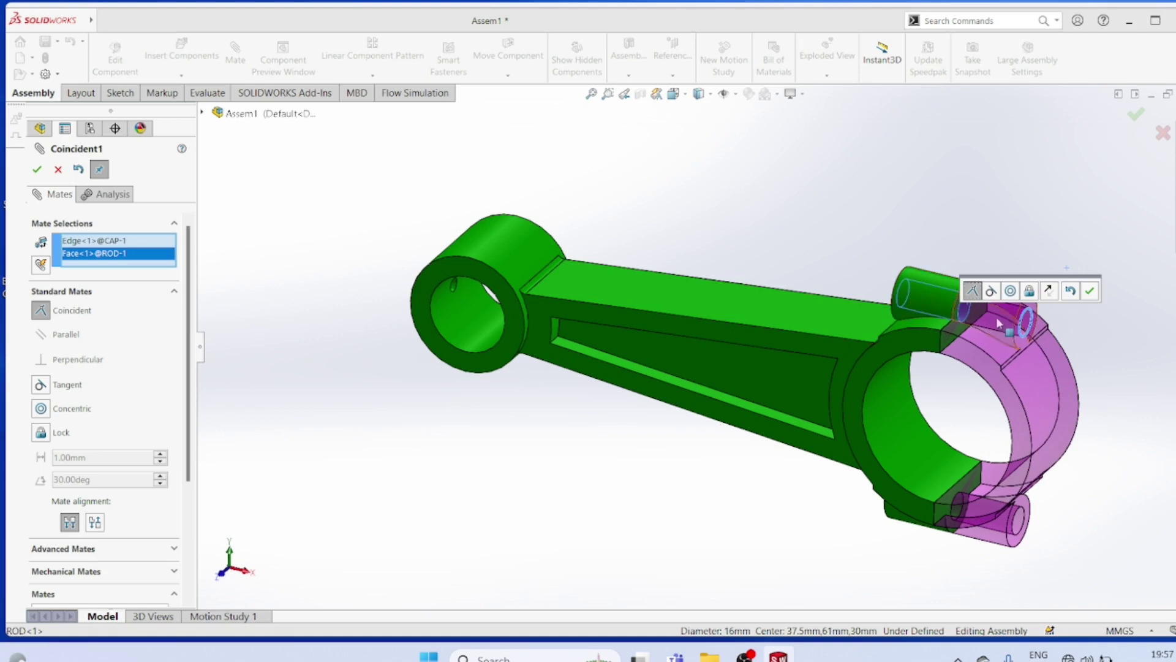
pyautogui.click(1011, 290)
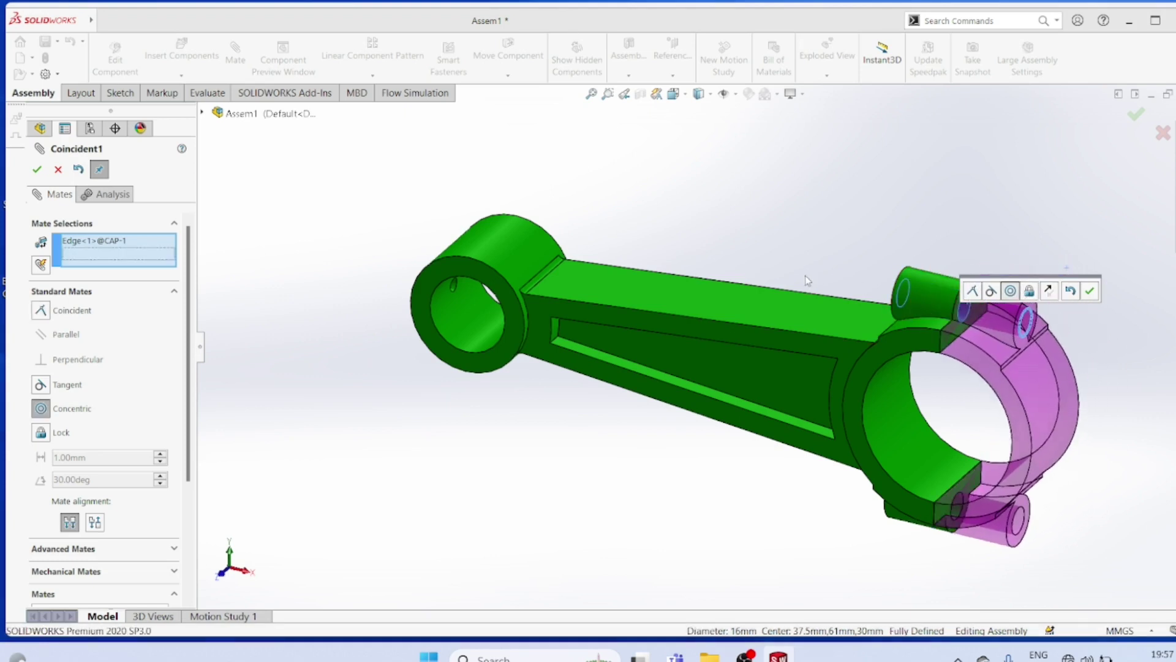
pyautogui.click(35, 171)
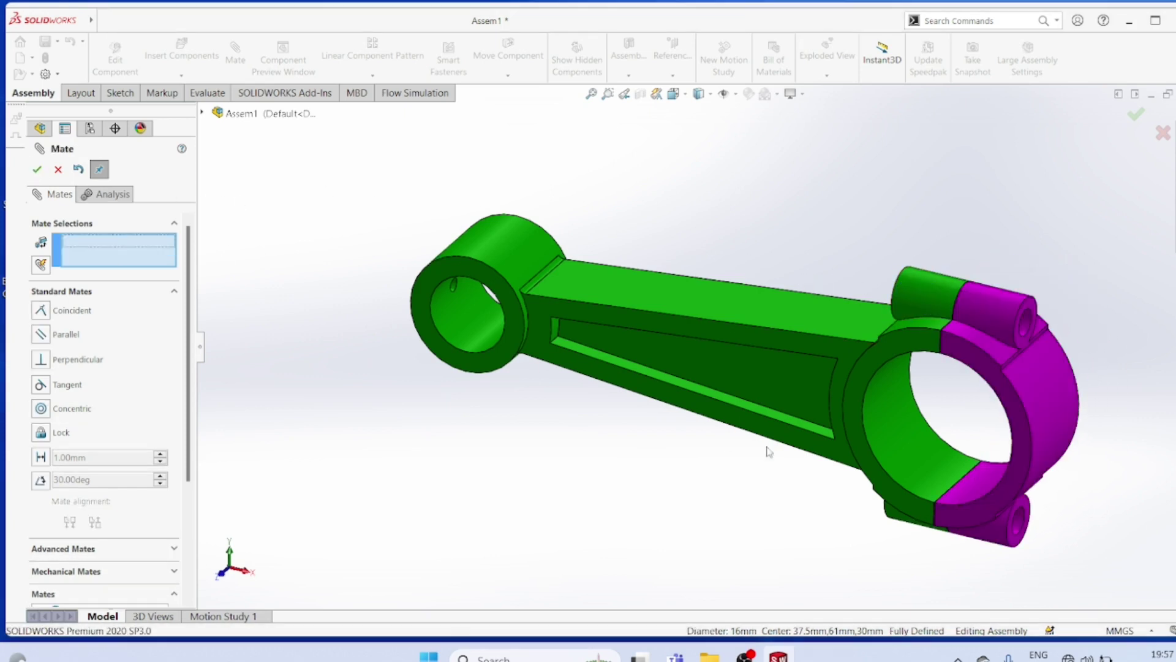
pyautogui.click(35, 171)
pyautogui.scroll(3, 756, 413)
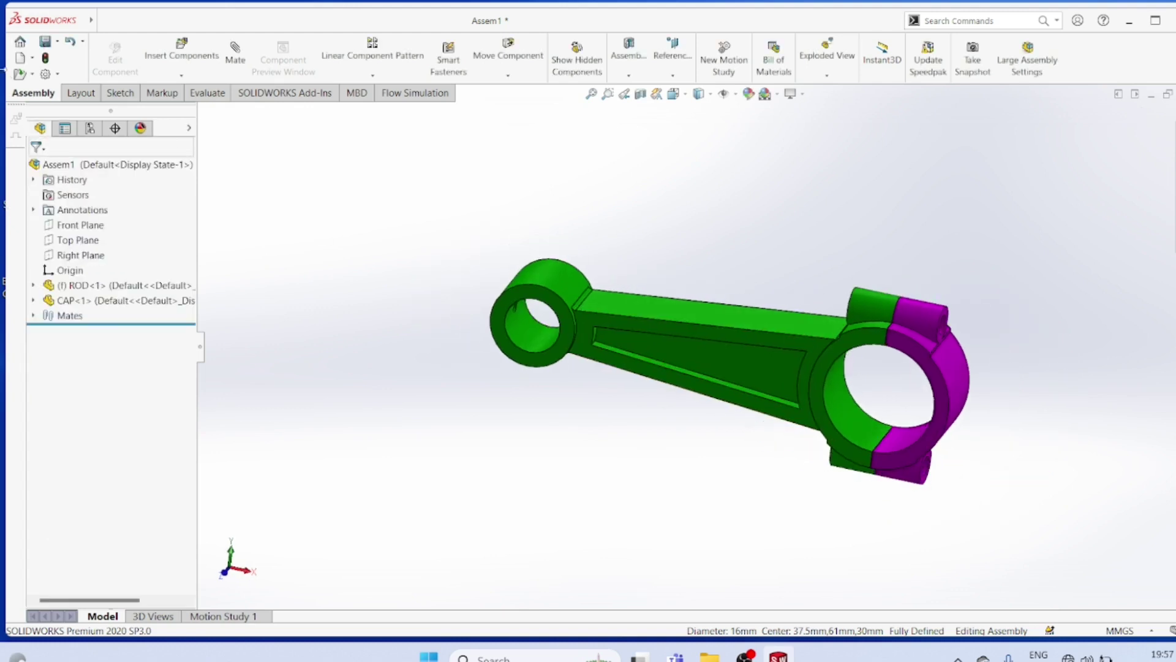
# Insert the LARGE BEARING part and place it beside the rod's big end
pyautogui.click(182, 75)
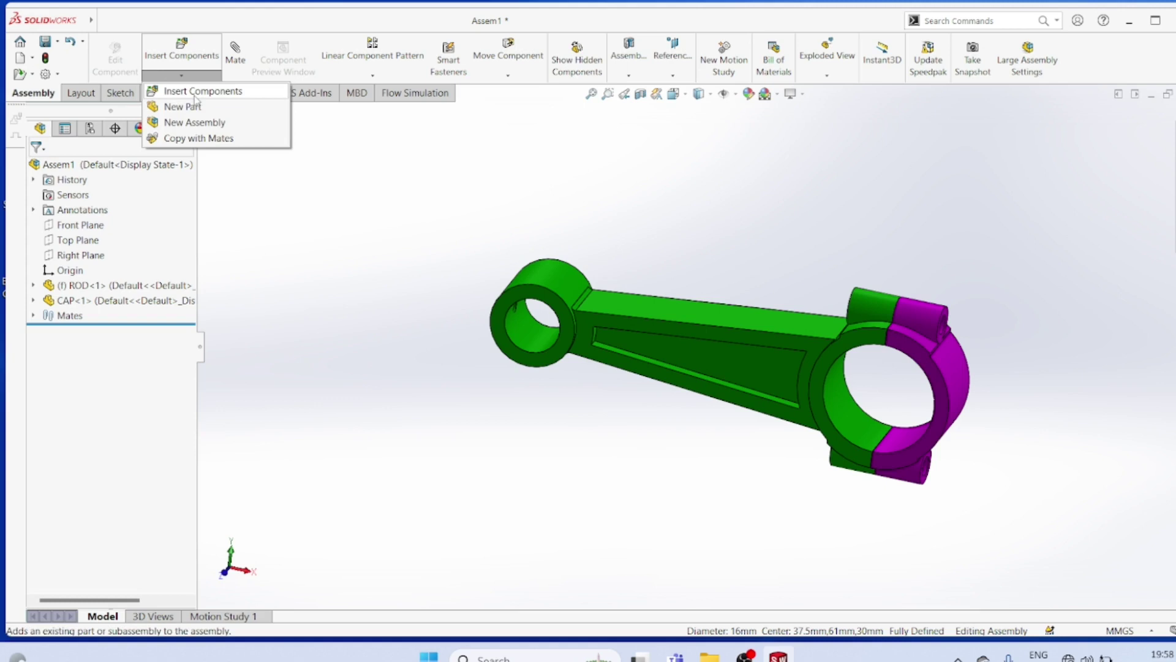
pyautogui.click(196, 92)
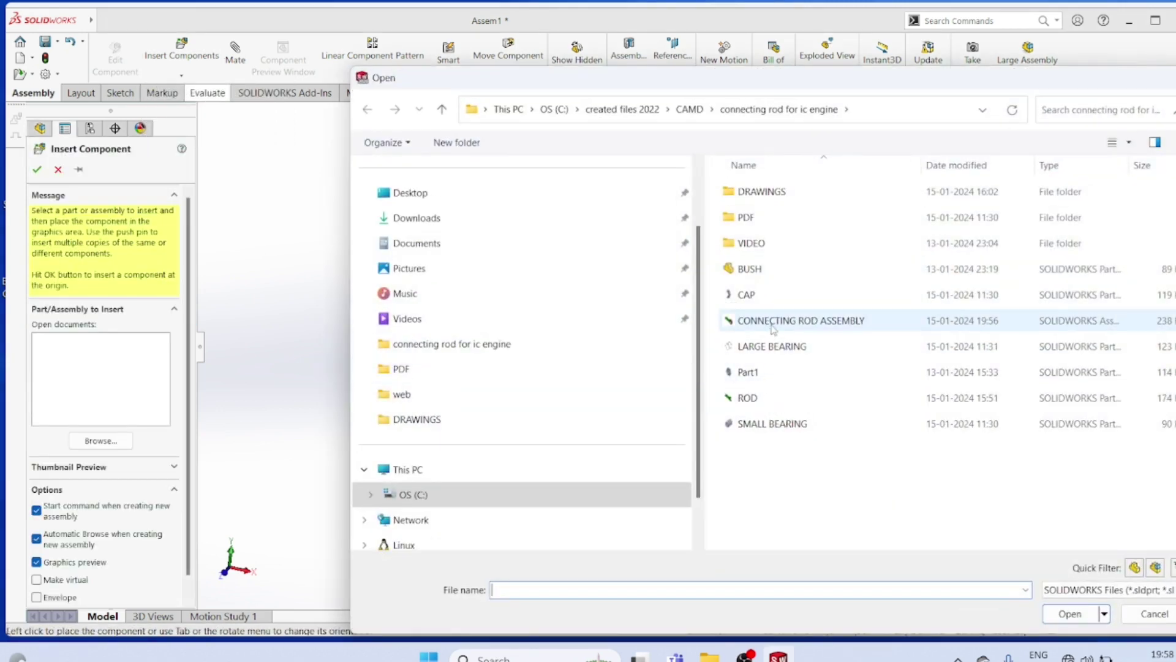
pyautogui.click(769, 347)
pyautogui.click(1047, 611)
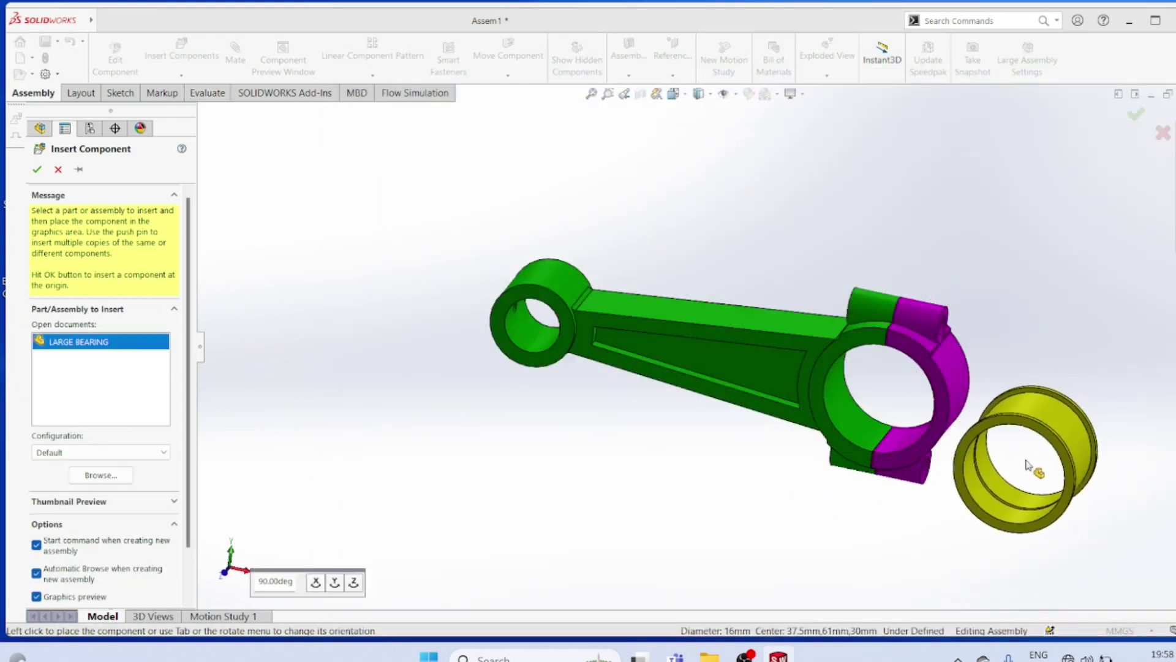
pyautogui.click(1041, 468)
pyautogui.moveTo(1042, 469); pyautogui.dragTo(1002, 454, button='middle')
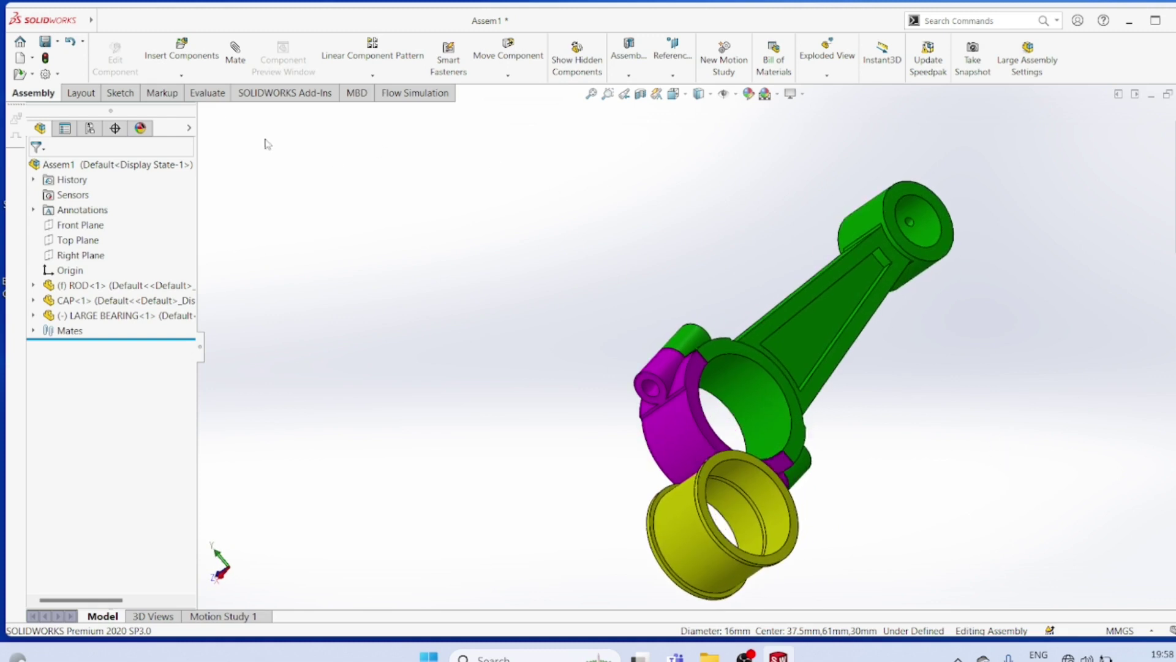
# Mate the large bearing's outer face concentric with the rod's big-end bore
pyautogui.click(235, 60)
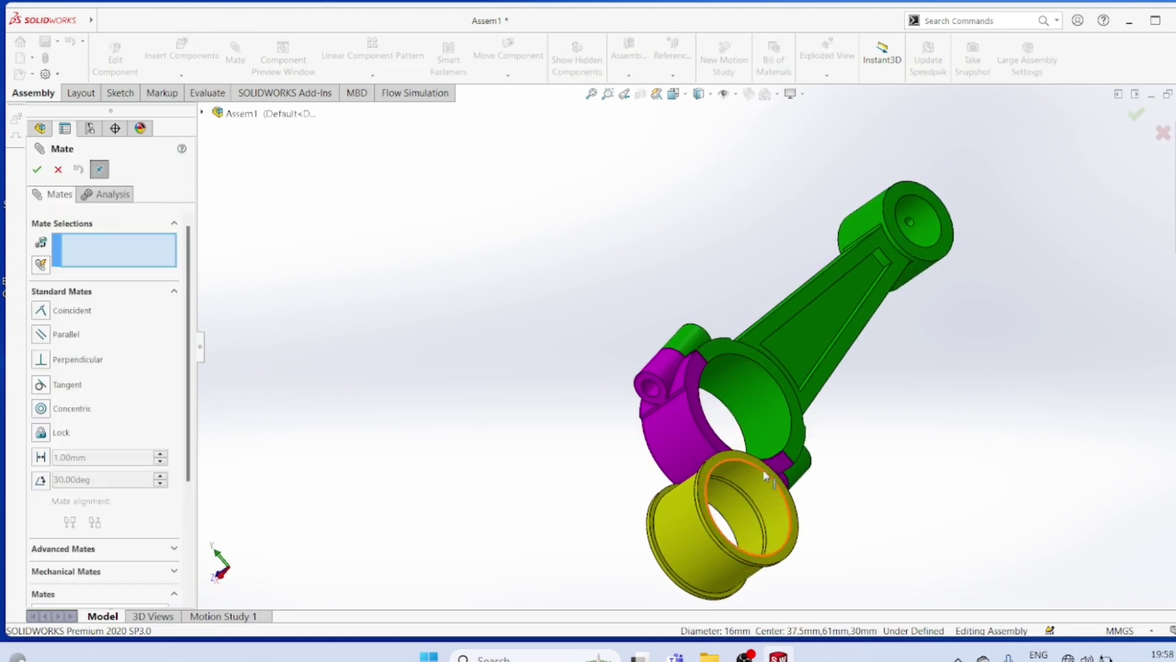
pyautogui.click(761, 482)
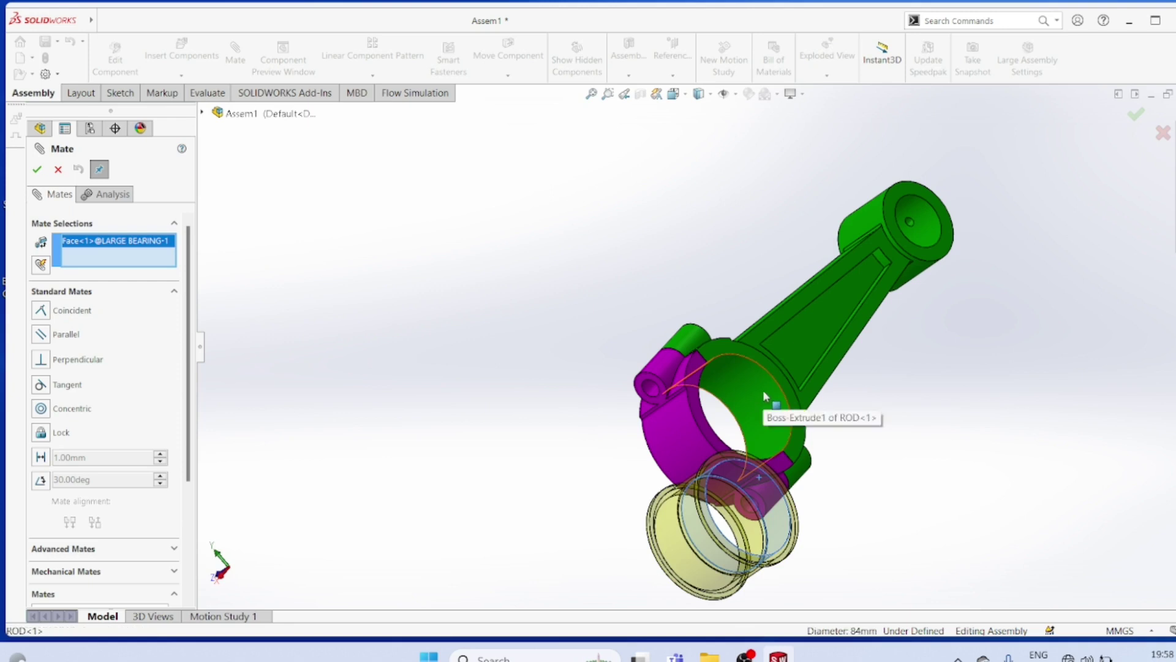
pyautogui.click(763, 390)
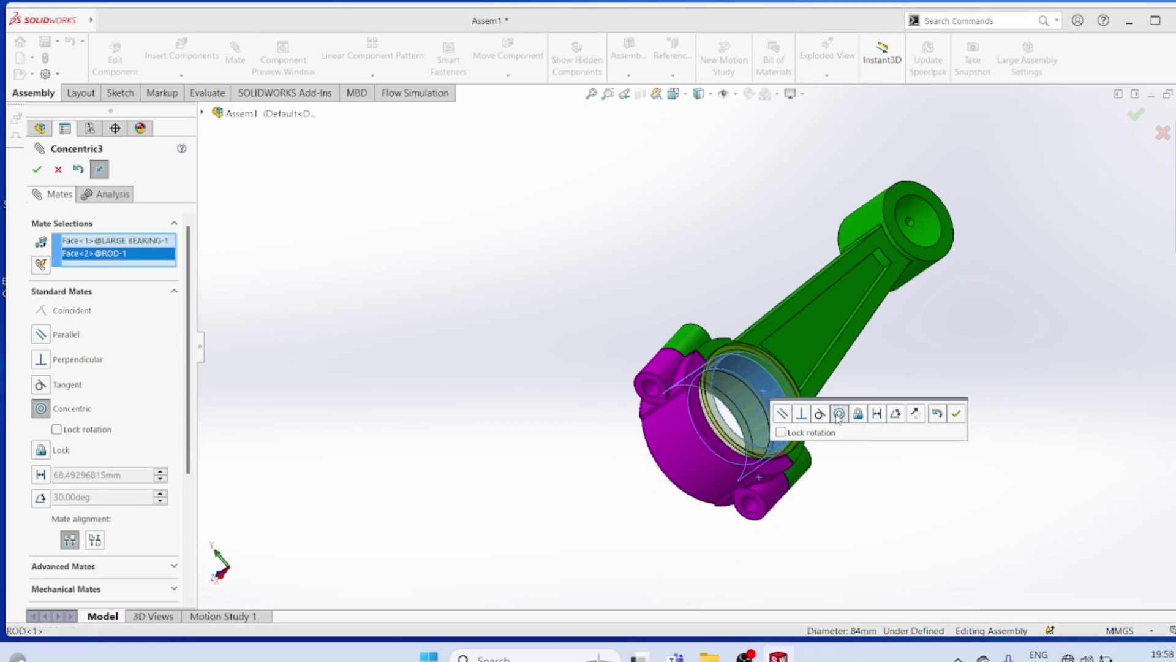
pyautogui.click(36, 170)
pyautogui.moveTo(794, 395); pyautogui.dragTo(1003, 414)
pyautogui.click(37, 169)
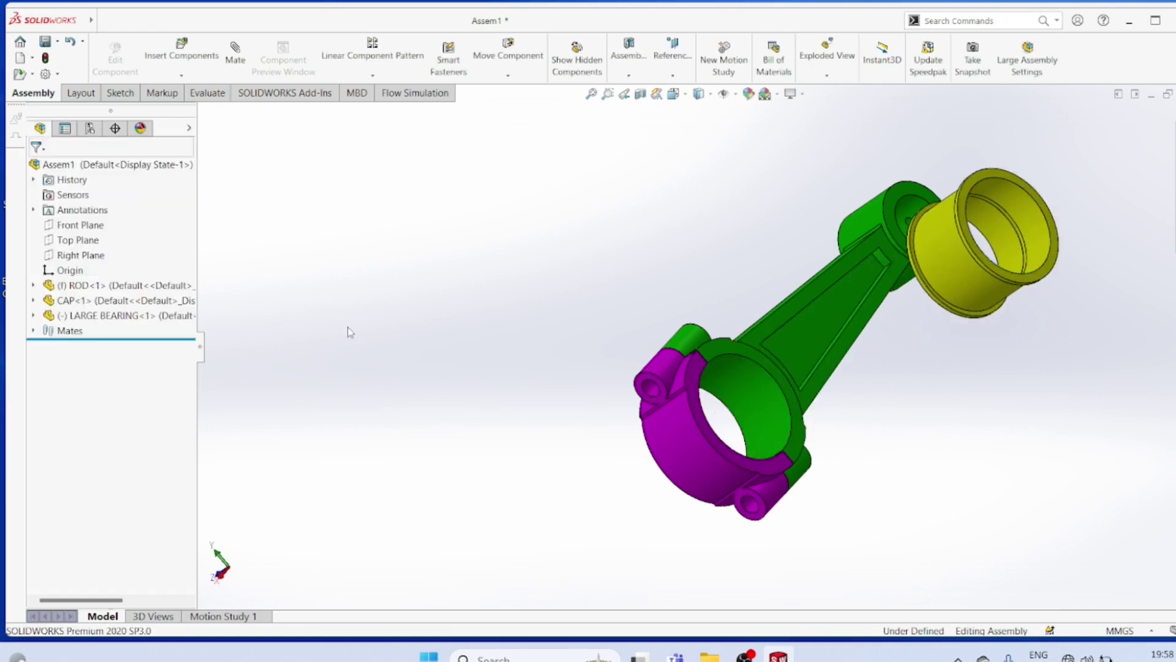
pyautogui.moveTo(518, 448); pyautogui.dragTo(588, 469, button='middle')
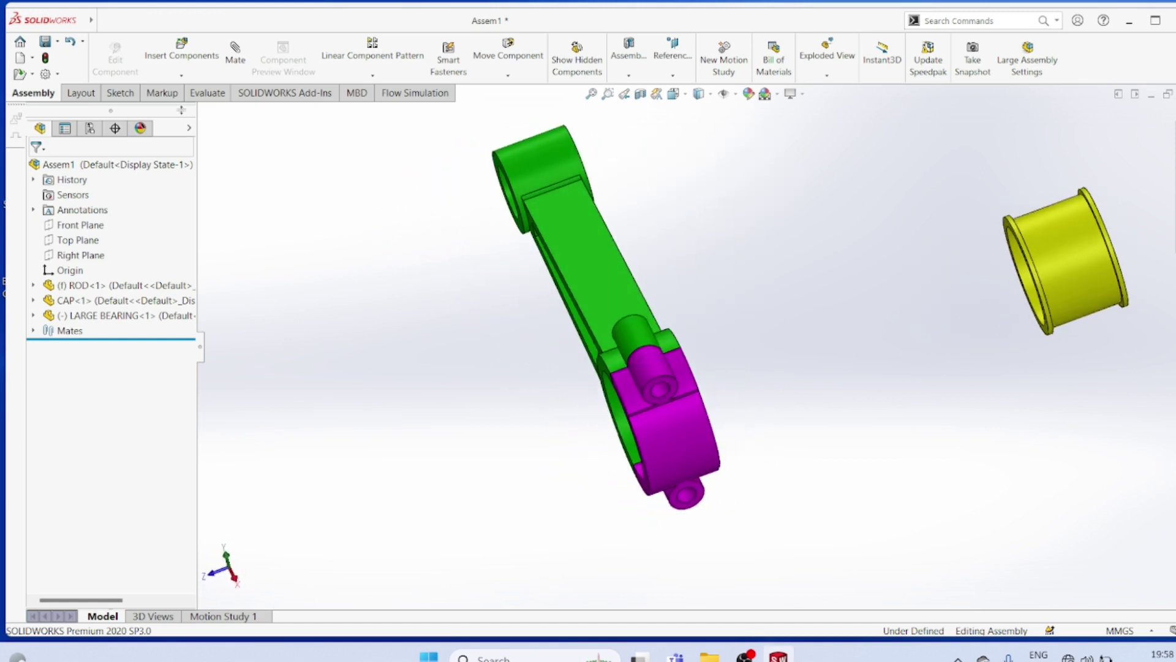
# Seat the bearing with a coincident mate between its flange edge and the big-end bore edge
pyautogui.click(235, 55)
pyautogui.moveTo(991, 428); pyautogui.dragTo(896, 394, button='middle')
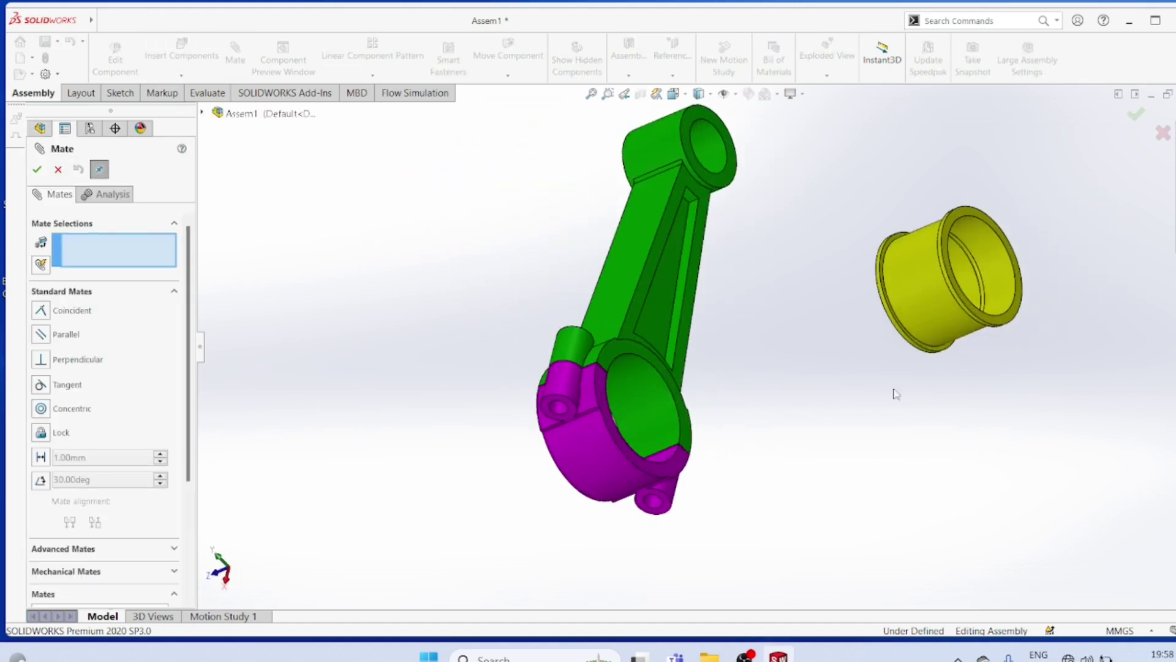
pyautogui.scroll(-5, 889, 348)
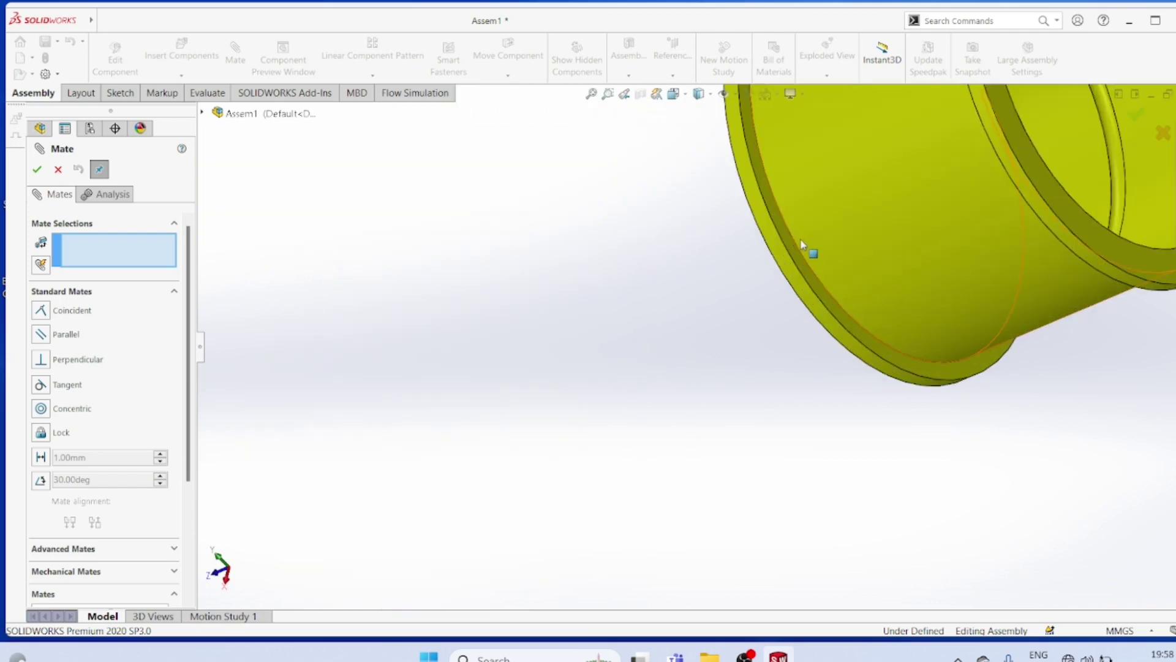
pyautogui.click(799, 245)
pyautogui.moveTo(713, 366); pyautogui.dragTo(723, 387, button='middle')
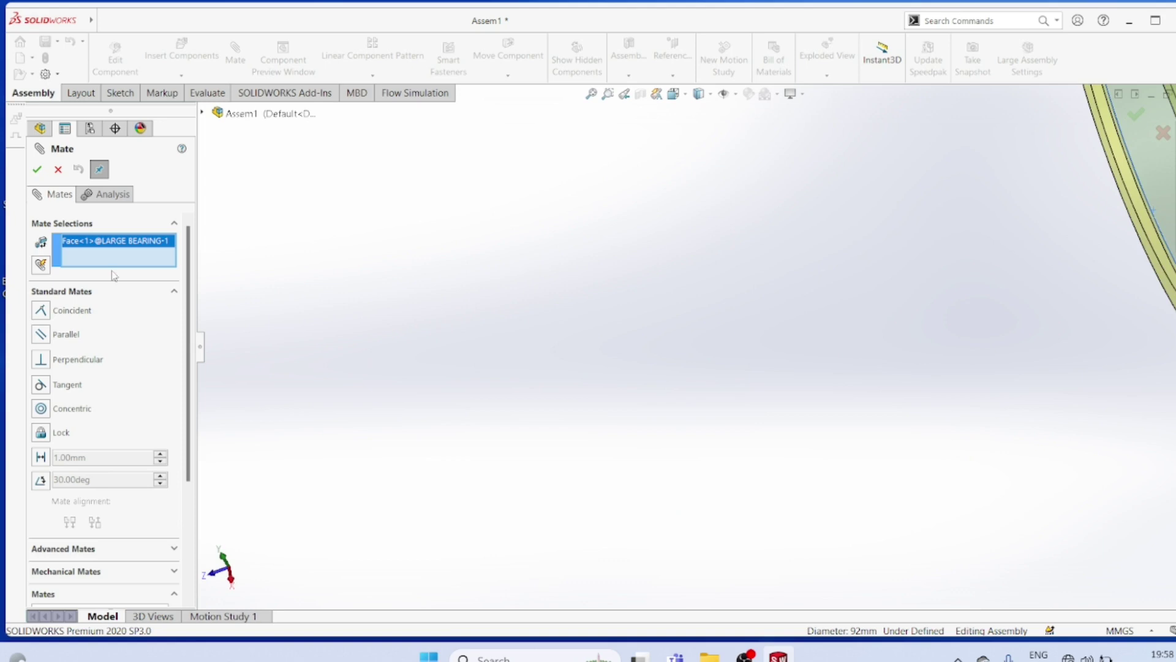
pyautogui.rightClick(92, 245)
pyautogui.click(115, 266)
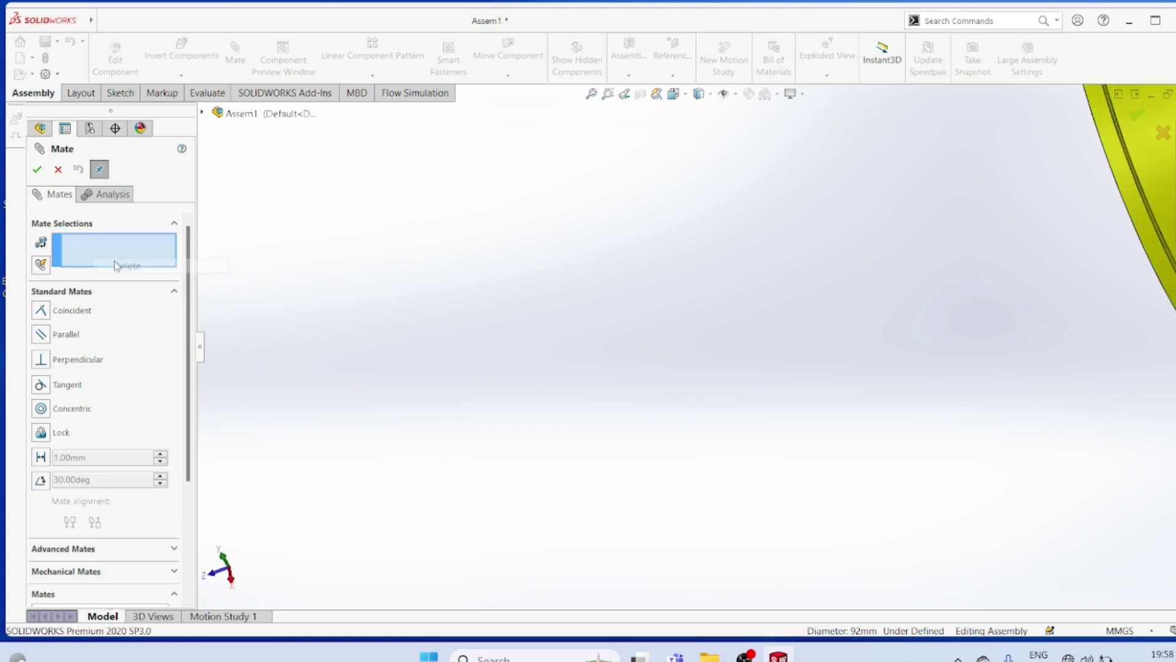
pyautogui.moveTo(909, 361); pyautogui.dragTo(843, 387, button='middle')
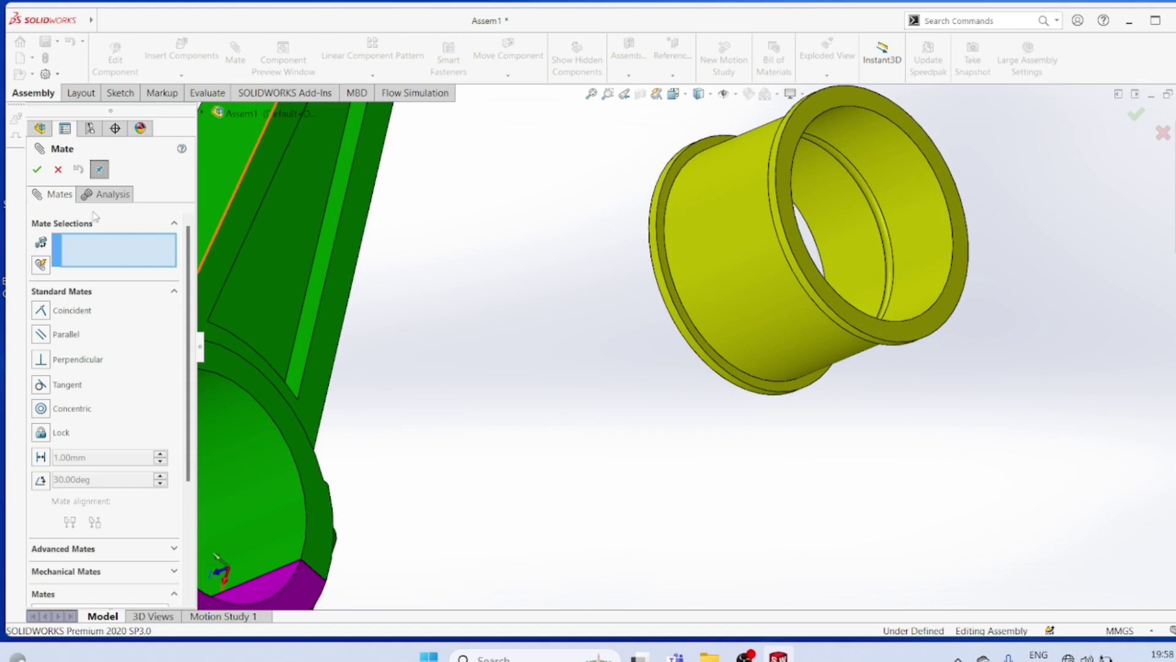
pyautogui.click(687, 315)
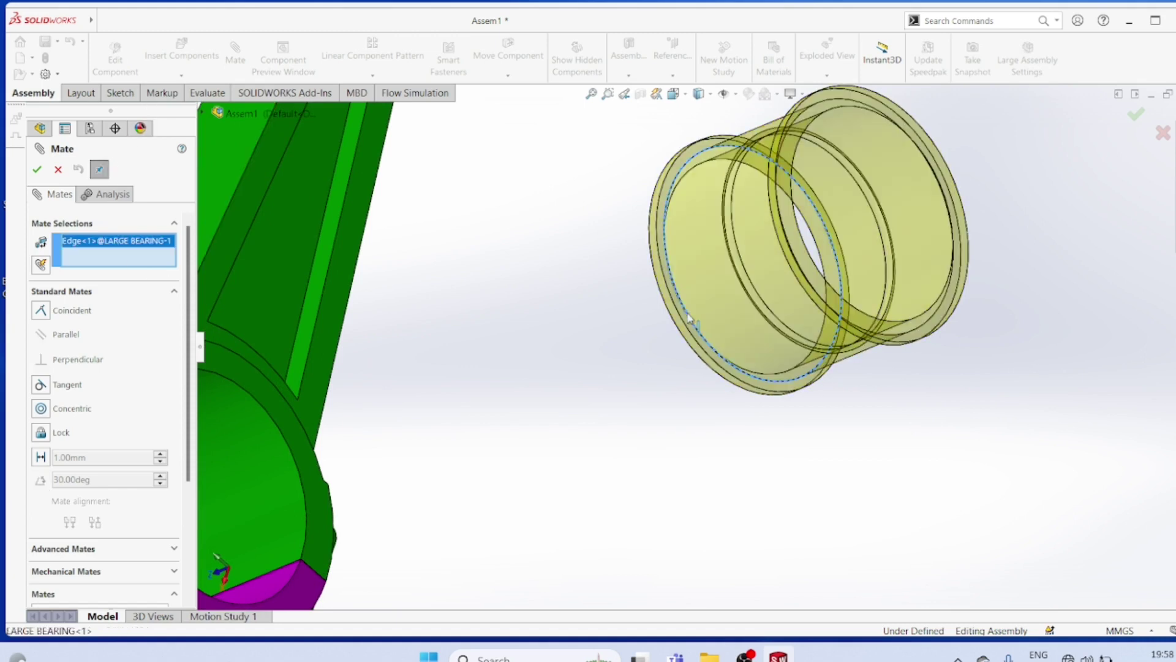
pyautogui.scroll(5, 353, 310)
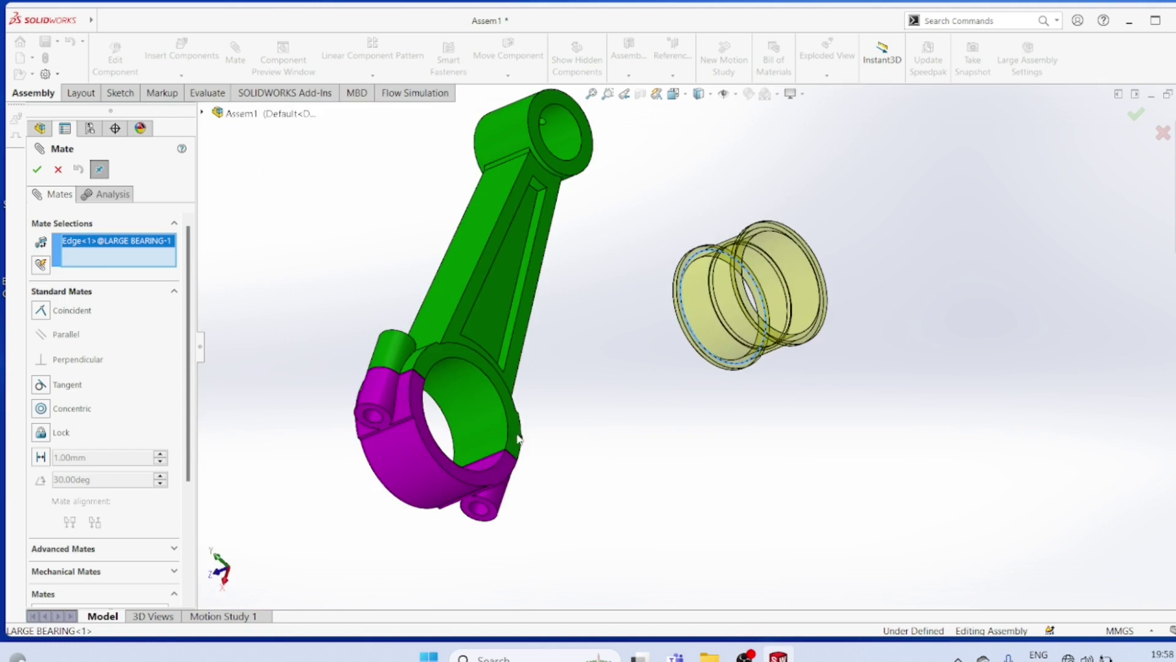
pyautogui.moveTo(353, 311); pyautogui.dragTo(666, 429, button='middle')
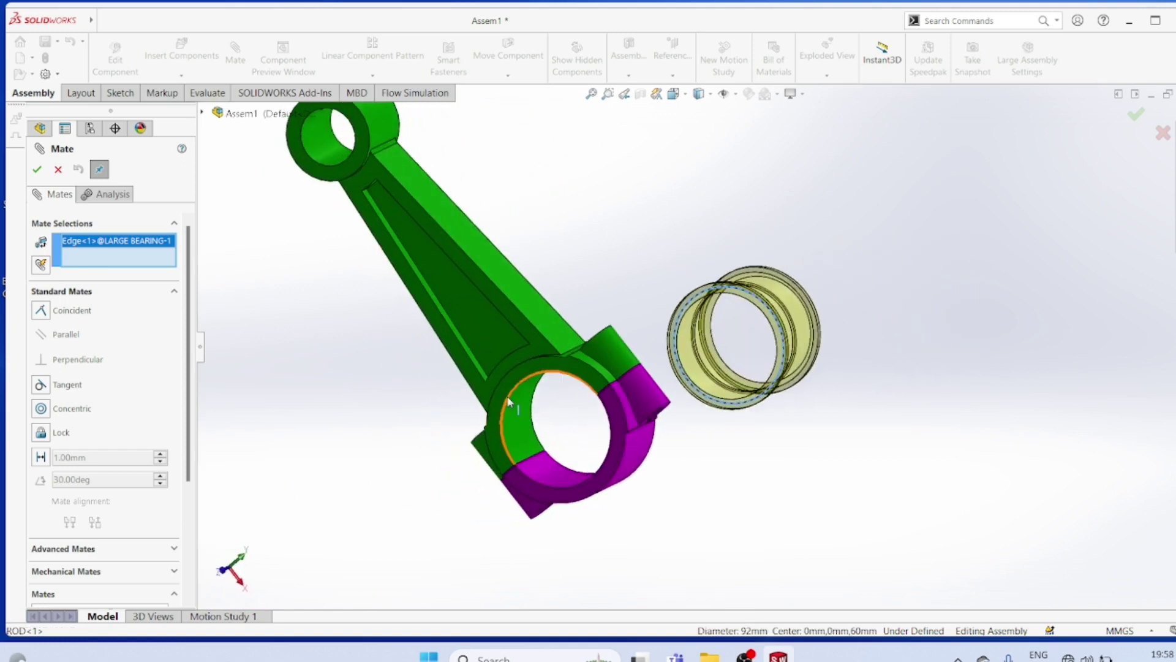
pyautogui.click(509, 402)
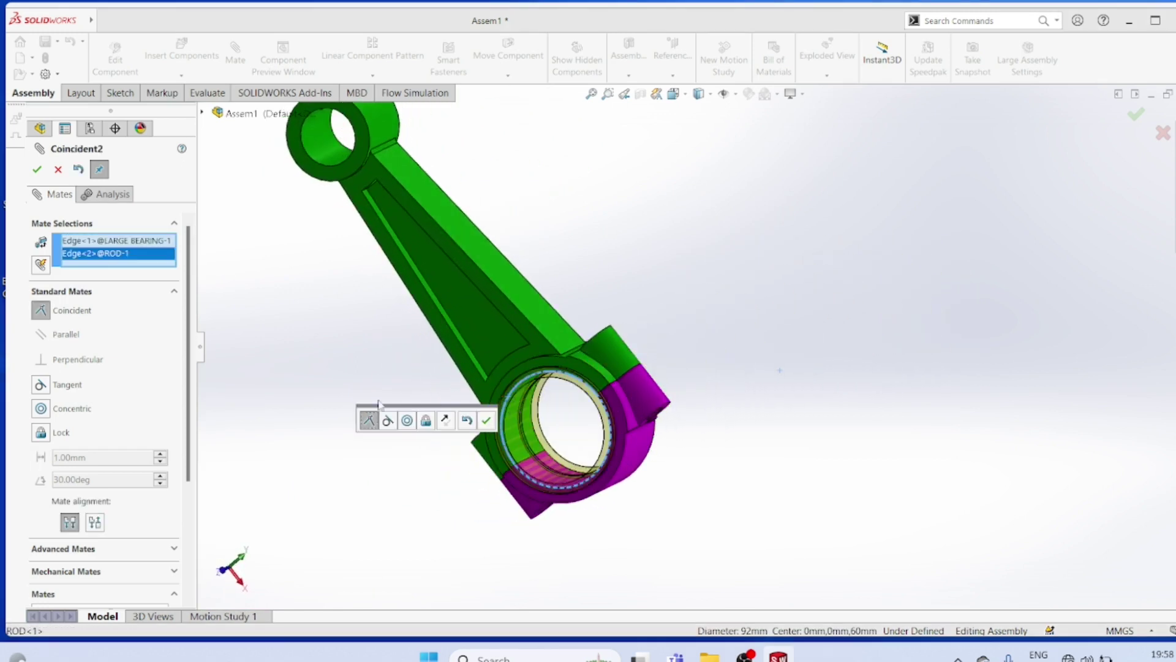
pyautogui.click(37, 170)
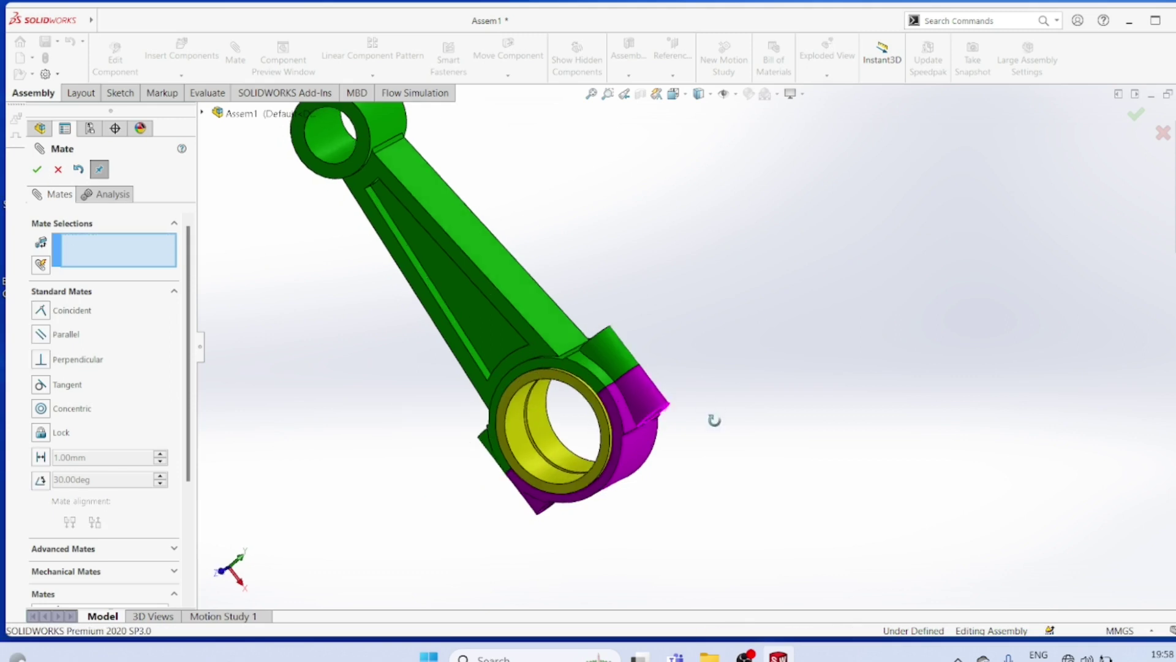
pyautogui.moveTo(715, 415); pyautogui.dragTo(907, 551, button='middle')
# Insert the SMALL BEARING part and place it beside the rod
pyautogui.click(43, 170)
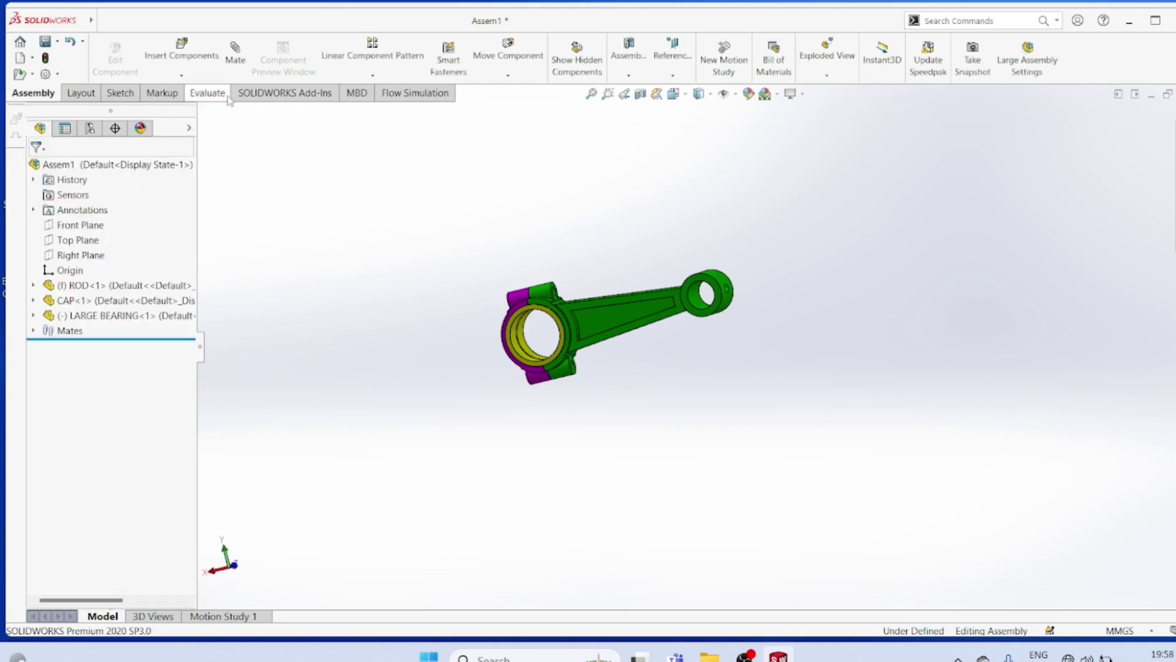
pyautogui.click(182, 74)
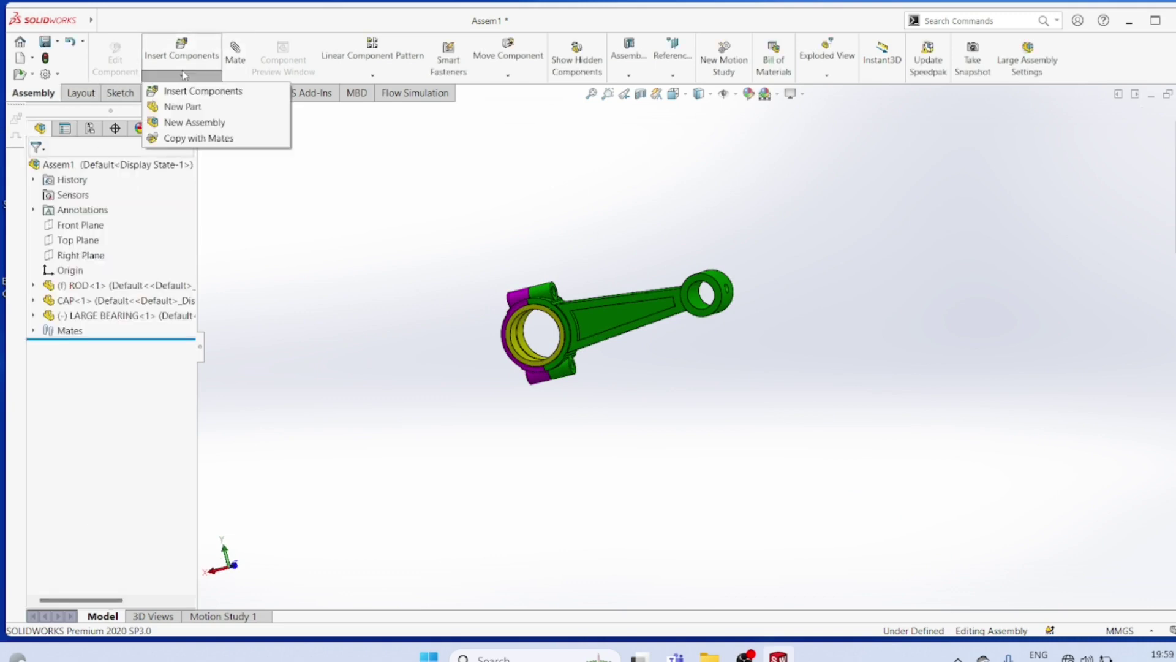
pyautogui.click(203, 90)
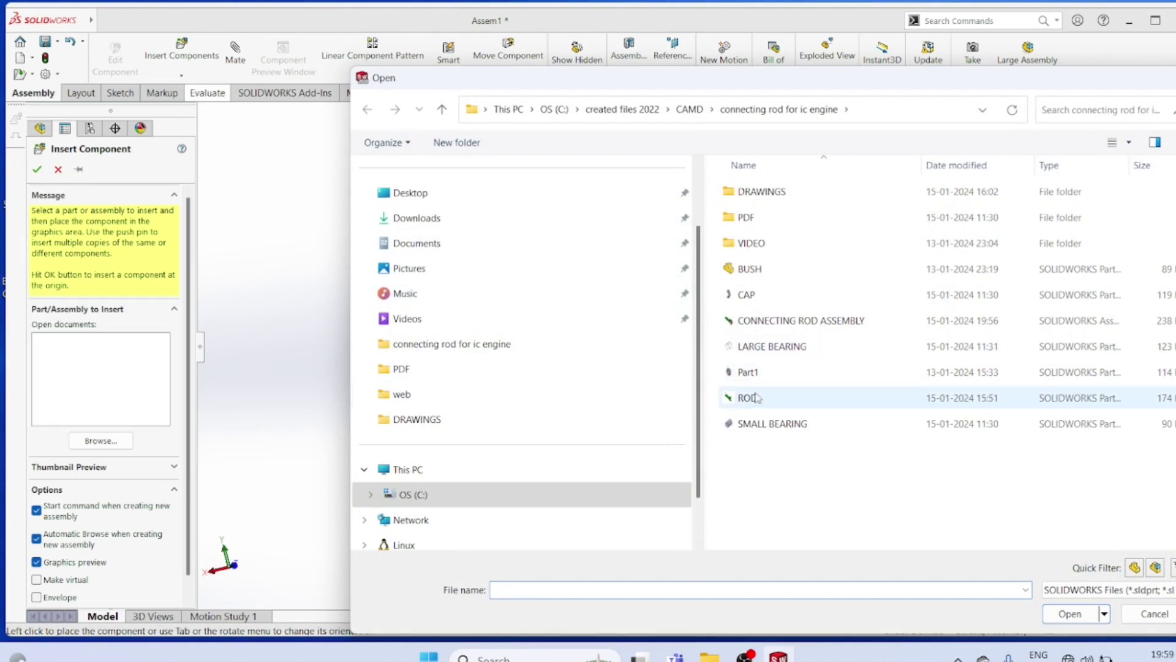
pyautogui.click(744, 423)
pyautogui.click(1070, 614)
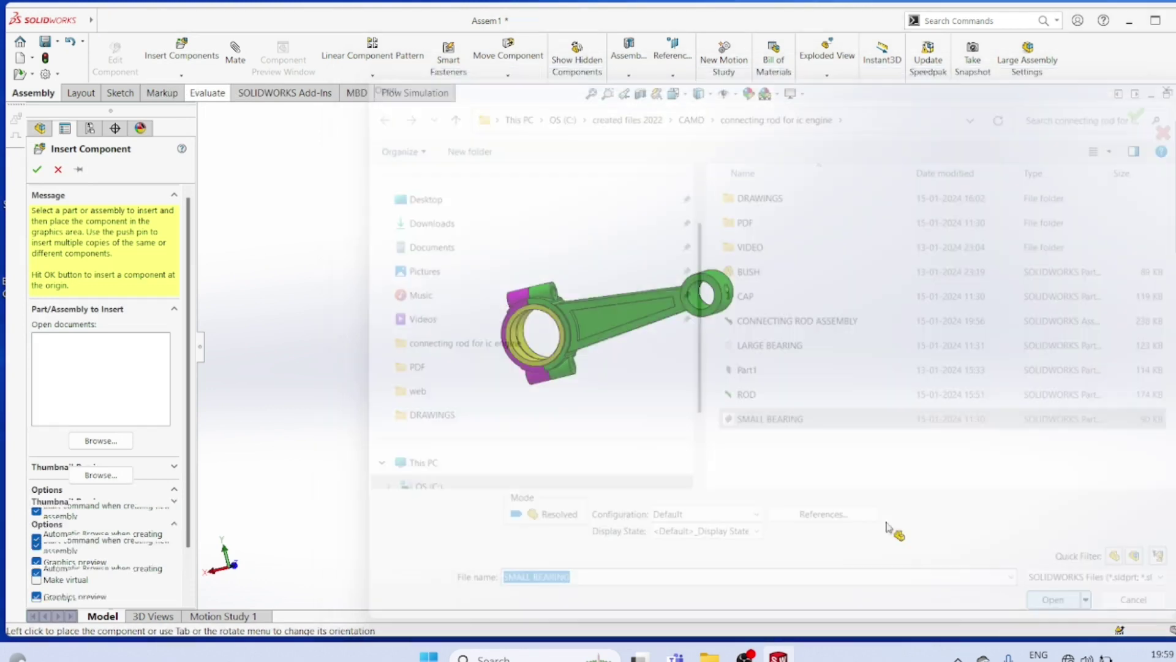
pyautogui.click(827, 379)
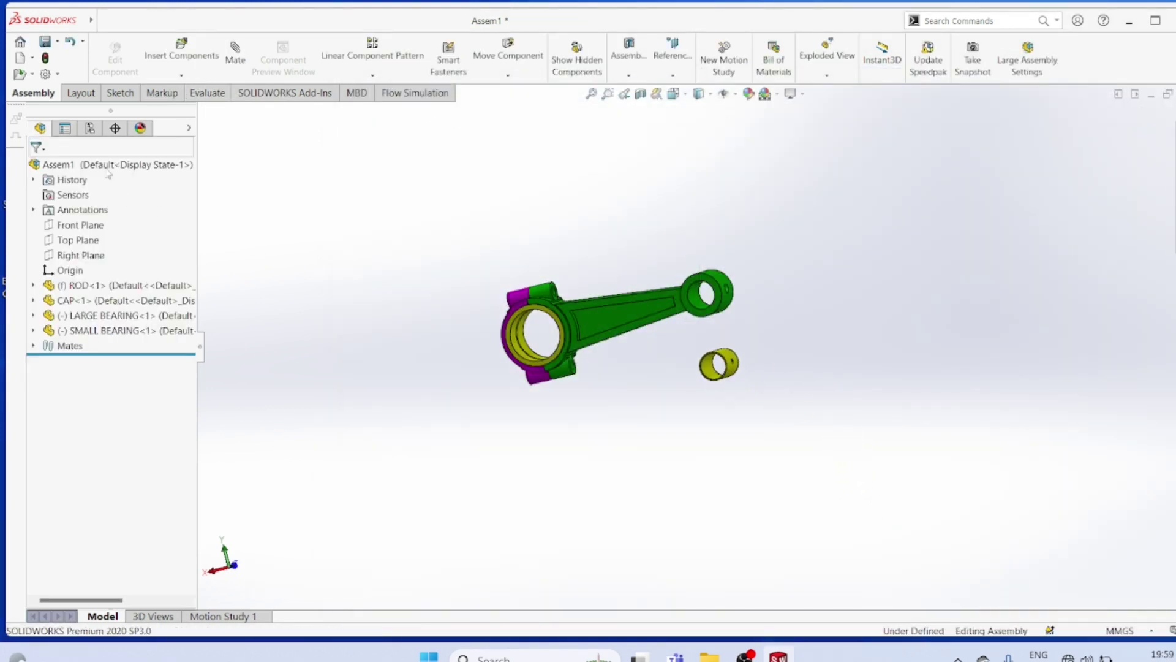
# Mate the small bearing's cylindrical face concentric with the small-end bore, then slide it out
pyautogui.click(235, 54)
pyautogui.moveTo(890, 460); pyautogui.dragTo(806, 489, button='middle')
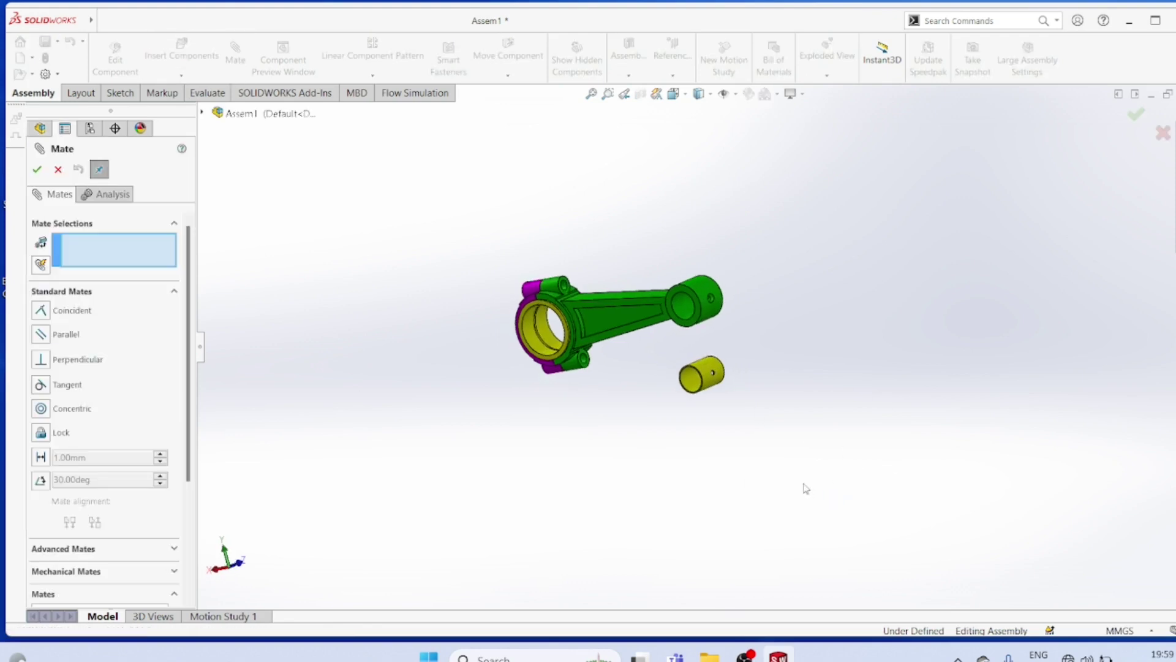
pyautogui.click(699, 368)
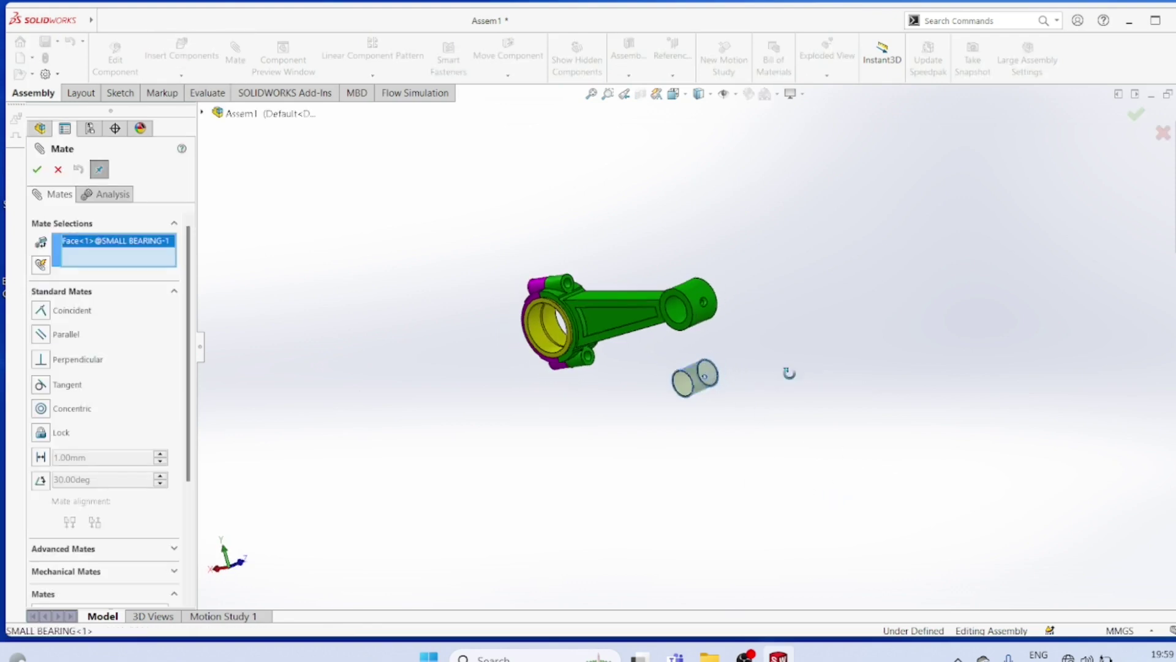
pyautogui.moveTo(788, 373); pyautogui.dragTo(588, 347, button='middle')
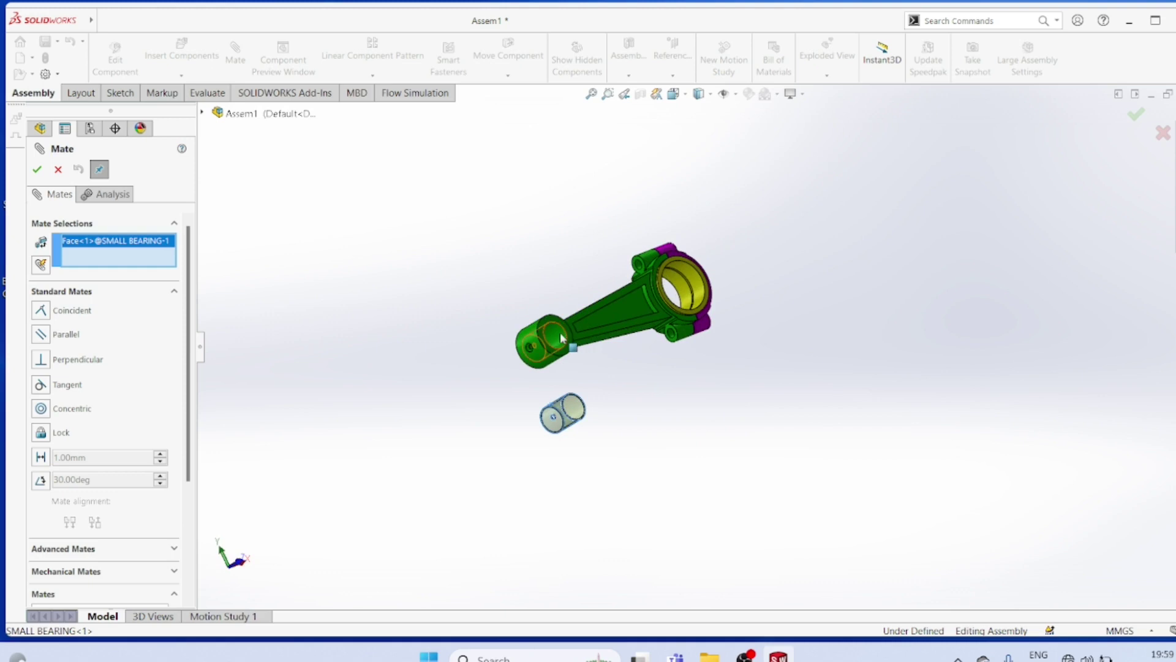
pyautogui.click(562, 336)
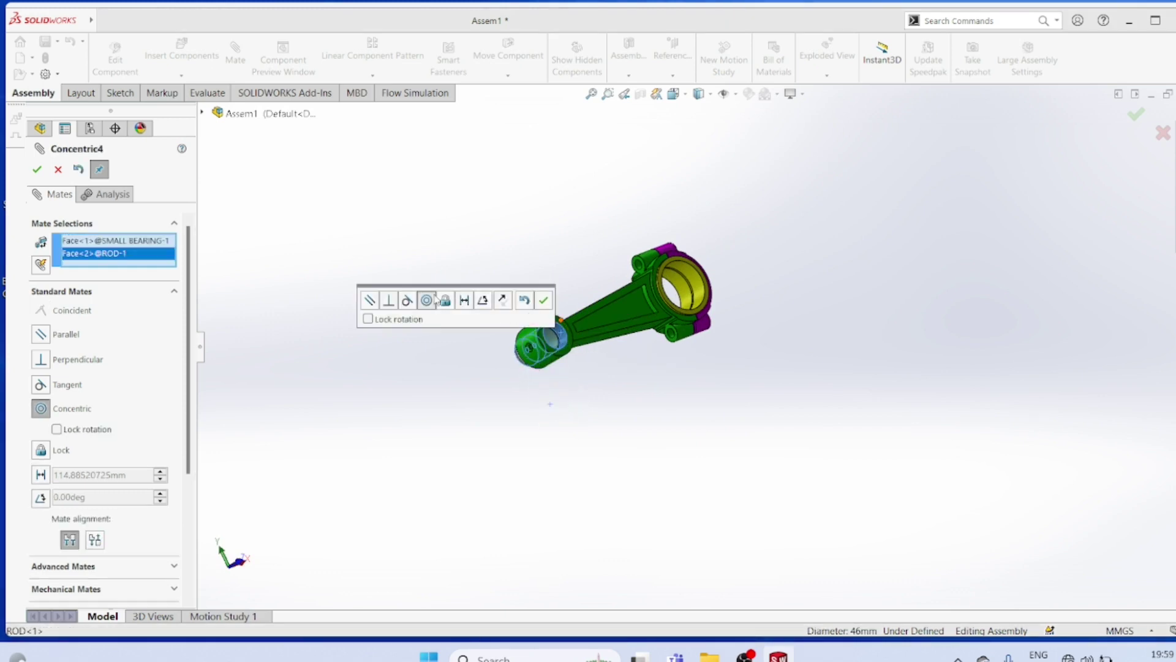
pyautogui.click(37, 169)
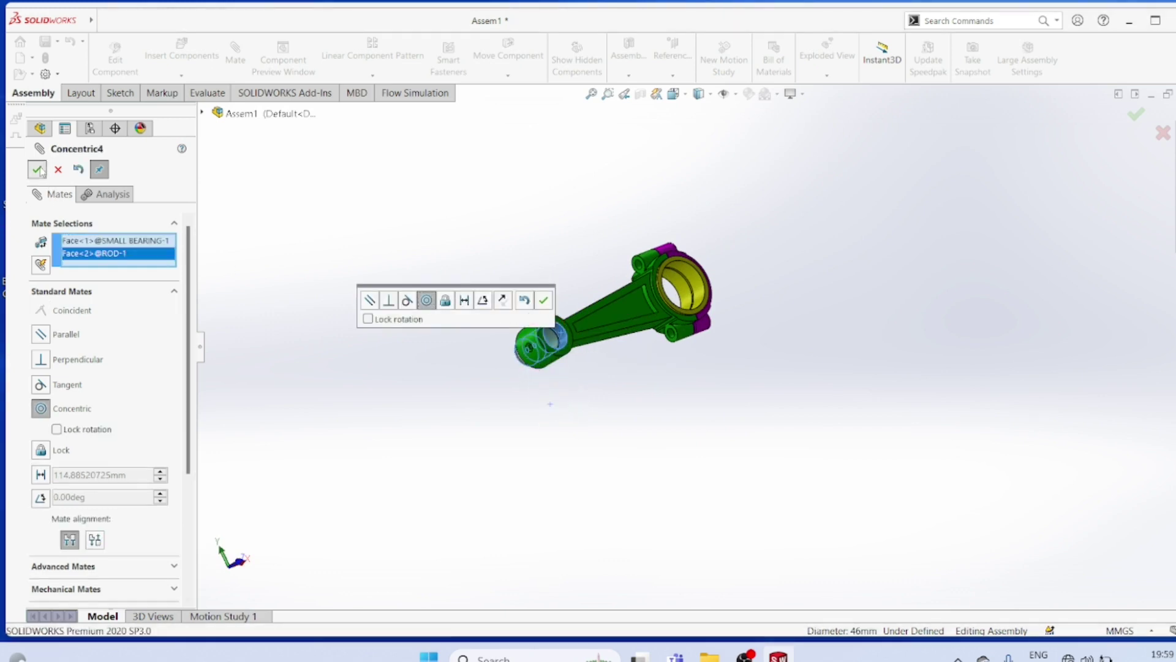
pyautogui.moveTo(494, 421); pyautogui.dragTo(632, 403, button='middle')
pyautogui.moveTo(625, 372); pyautogui.dragTo(568, 385)
# Make the small bearing's wall hole concentric with the rod's 8 mm small-end hole
pyautogui.click(40, 171)
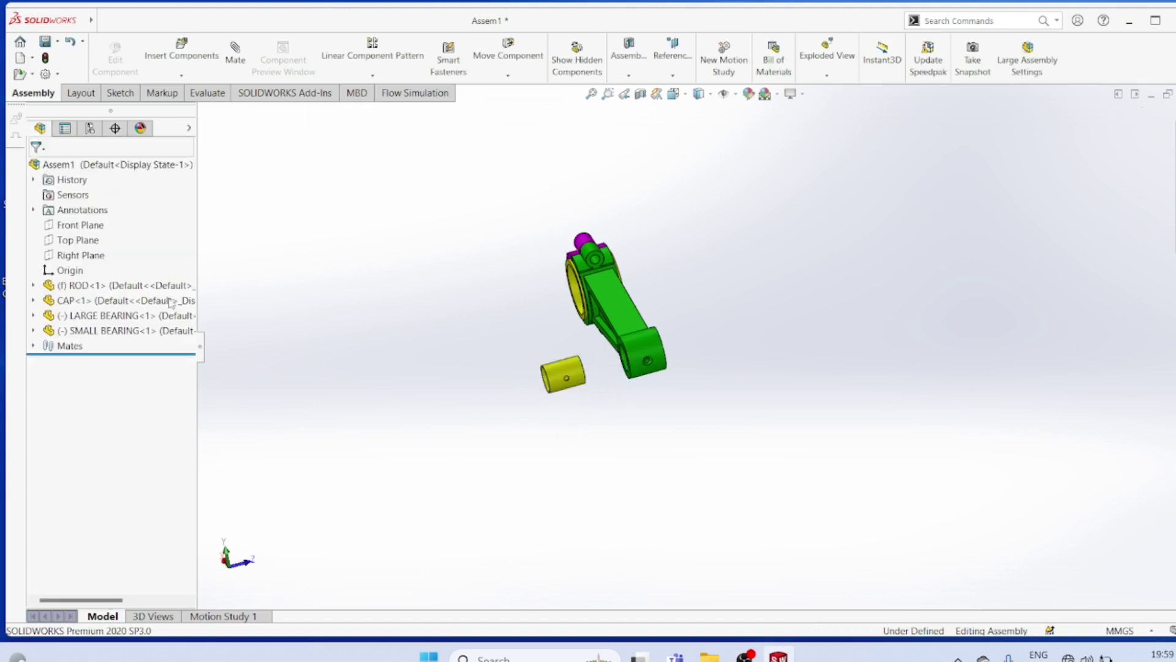
pyautogui.click(240, 59)
pyautogui.scroll(-8, 648, 366)
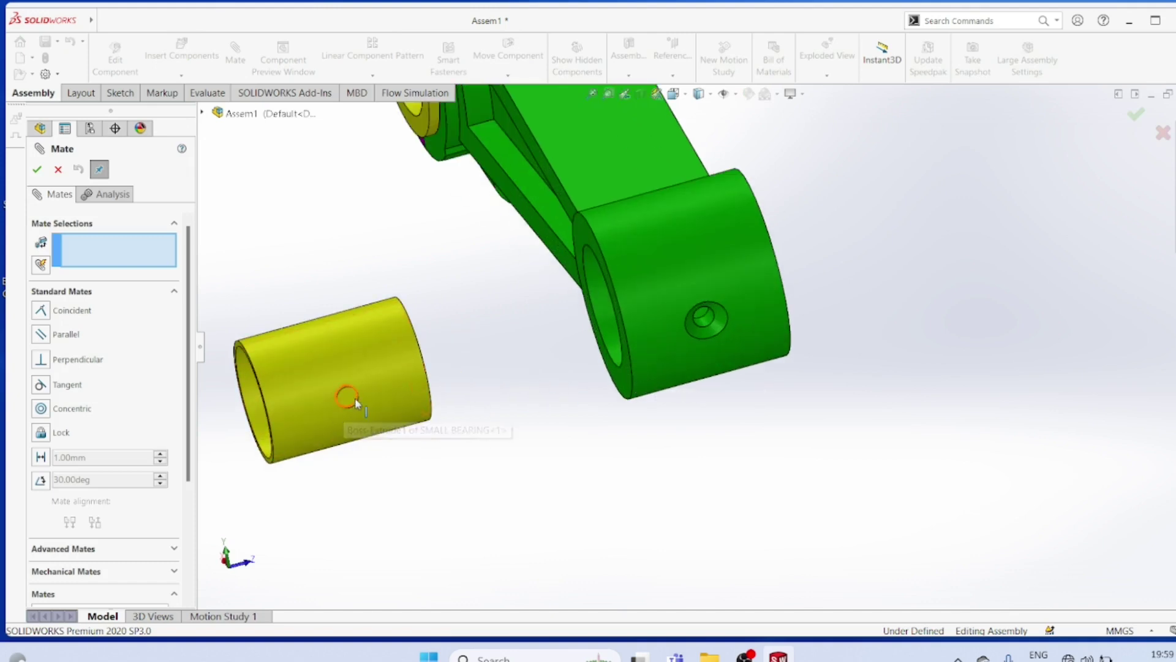
pyautogui.moveTo(414, 484); pyautogui.dragTo(452, 441, button='middle')
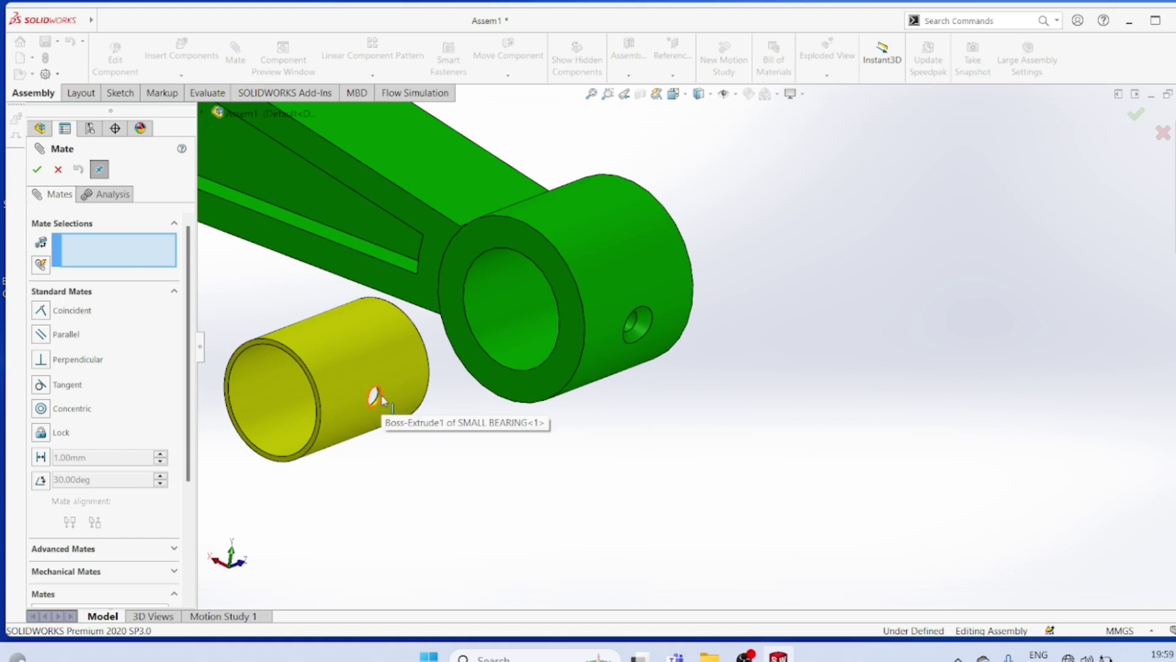
pyautogui.scroll(-5, 381, 399)
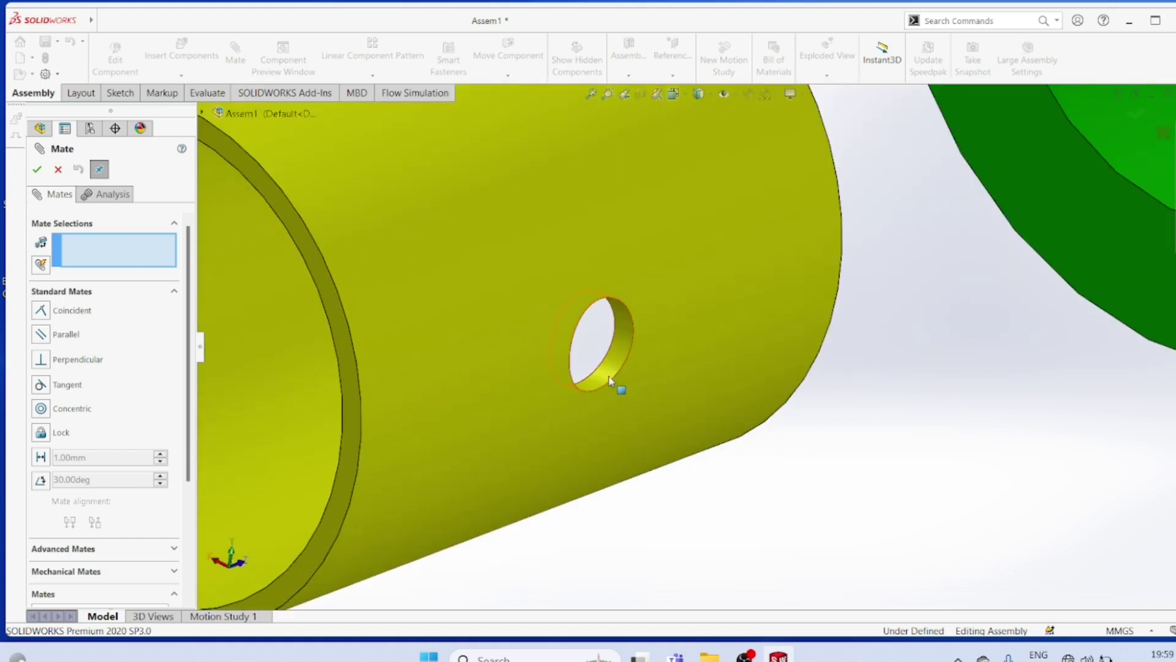
pyautogui.click(613, 376)
pyautogui.scroll(10, 616, 379)
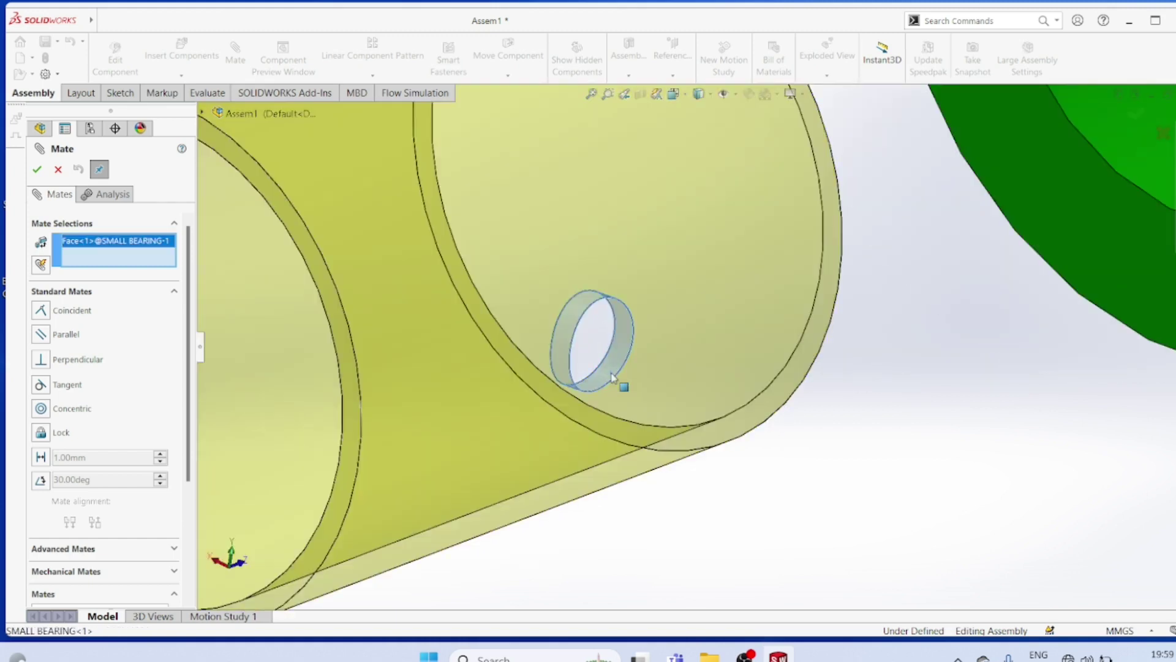
pyautogui.scroll(-4, 890, 312)
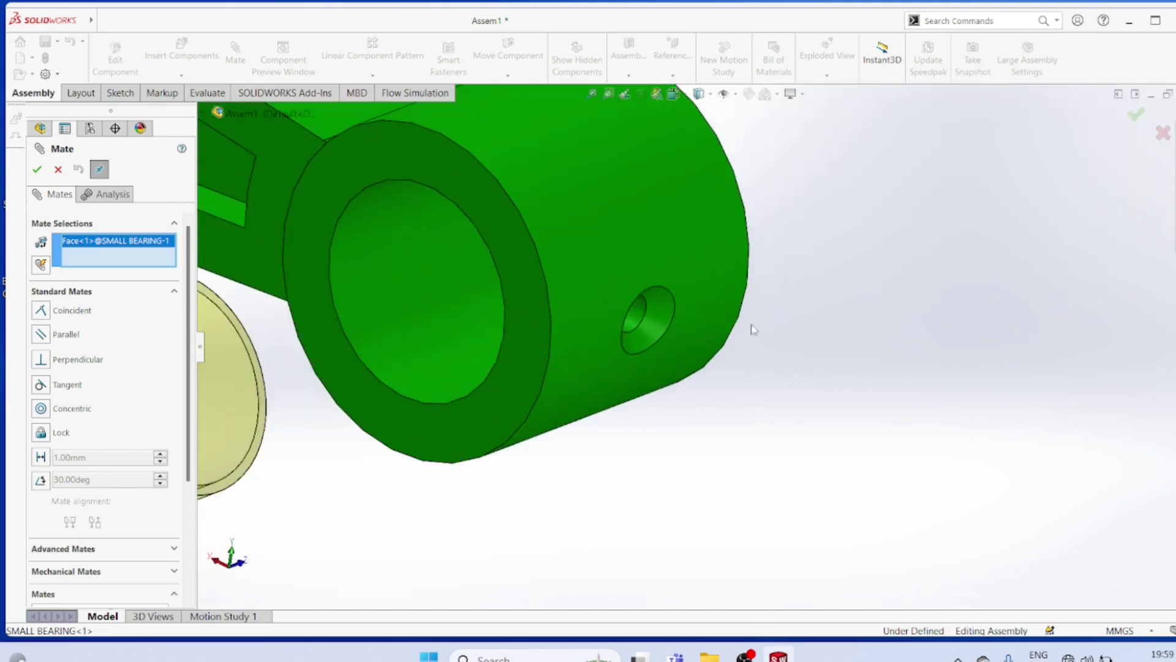
pyautogui.click(637, 325)
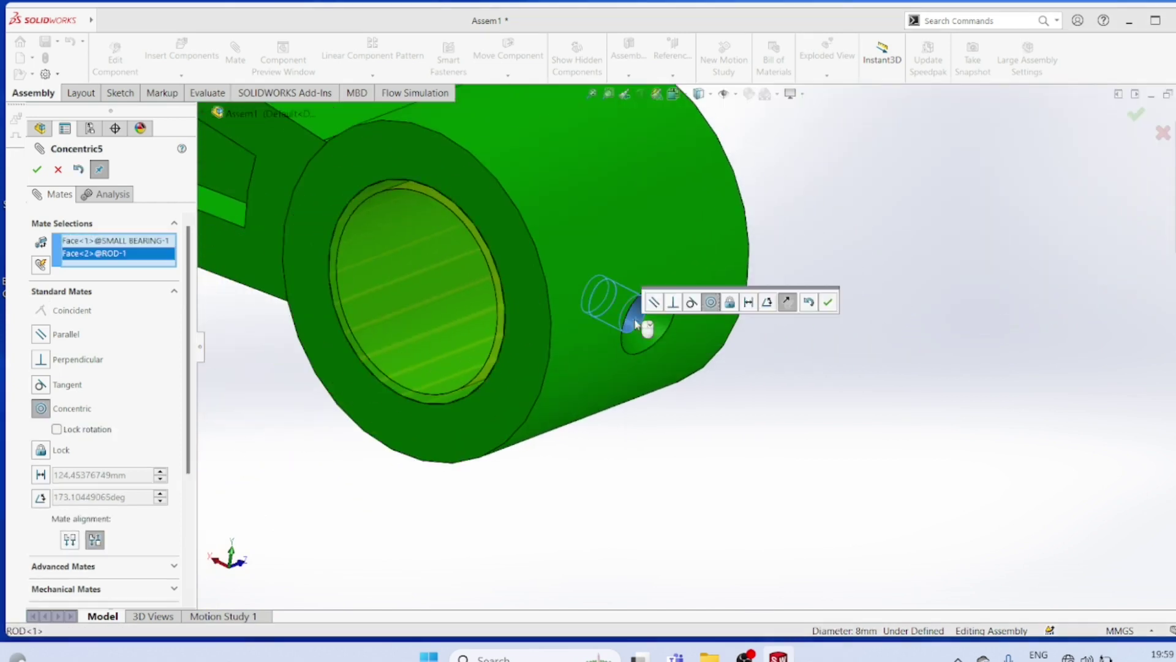
pyautogui.click(37, 169)
pyautogui.scroll(6, 539, 454)
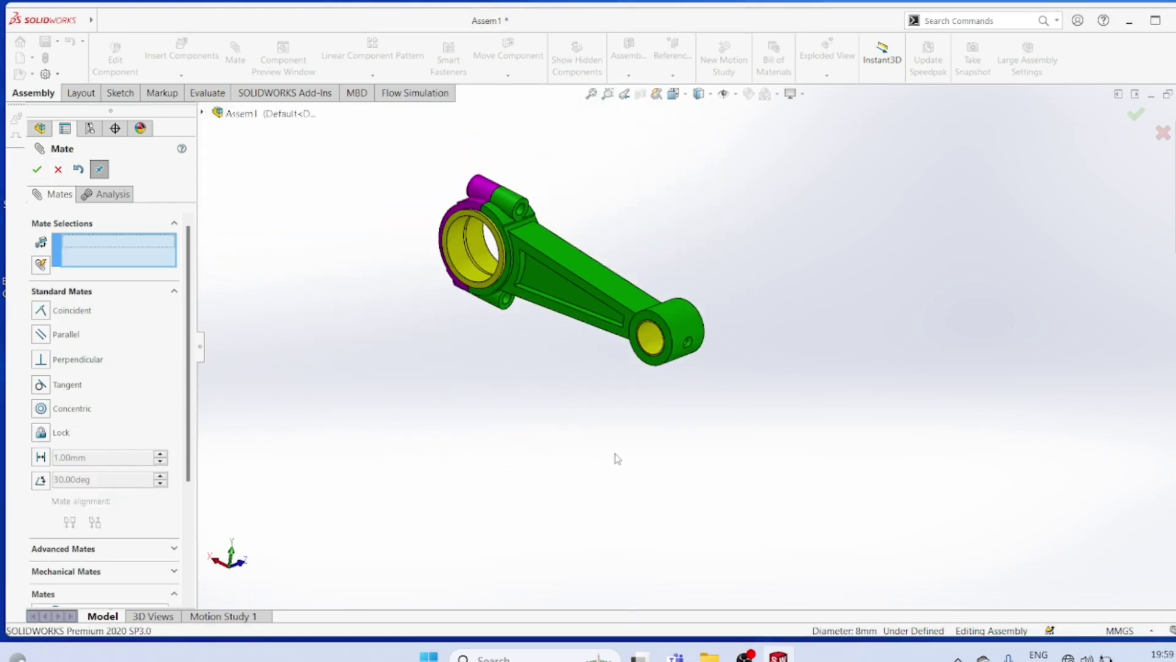
pyautogui.moveTo(616, 458); pyautogui.dragTo(782, 452, button='middle')
pyautogui.press('Escape')
pyautogui.scroll(3, 613, 491)
# Open the Design Library and expand the Toolbox standards
pyautogui.scroll(1, 733, 396)
pyautogui.scroll(-1, 709, 396)
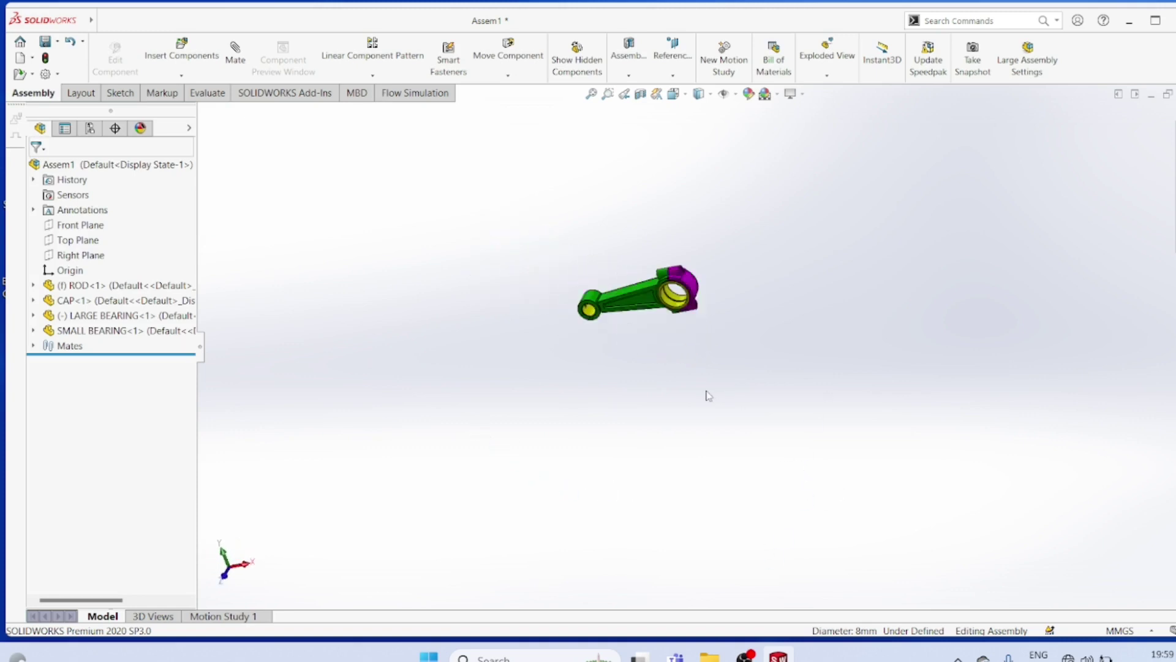
pyautogui.scroll(-1, 646, 282)
pyautogui.scroll(-1, 692, 260)
pyautogui.scroll(-2, 705, 294)
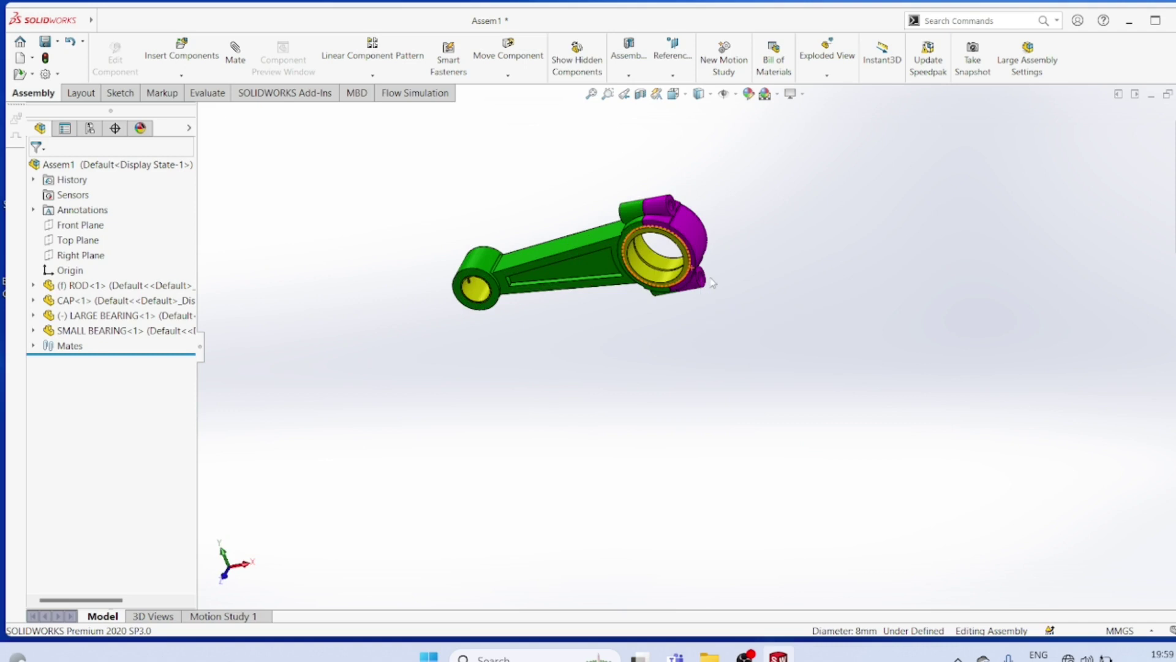
pyautogui.scroll(-1, 712, 282)
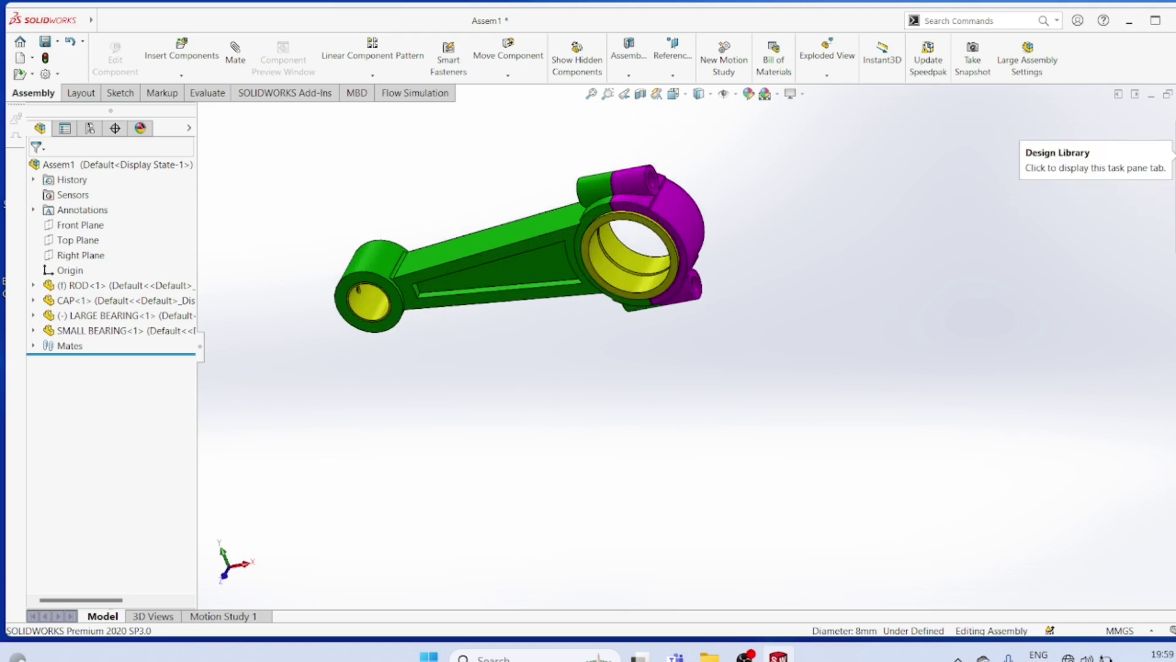
pyautogui.click(1172, 149)
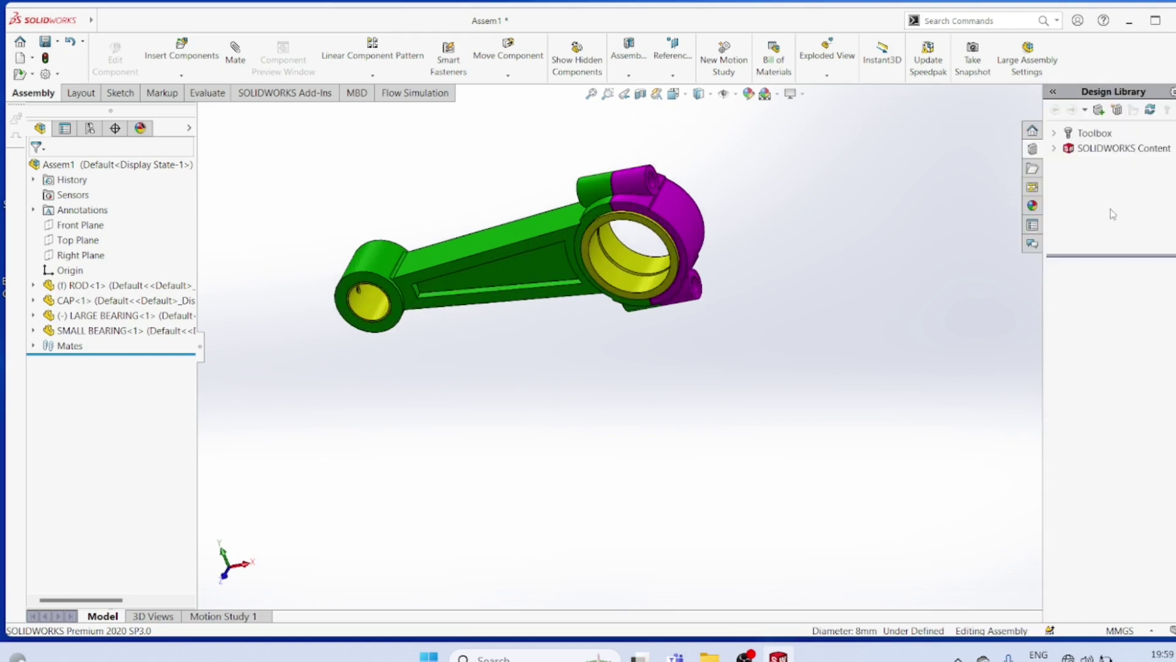
pyautogui.click(1095, 133)
# Browse to IS > Bolts and Screws > Hex Head in the Toolbox
pyautogui.scroll(-3, 1129, 415)
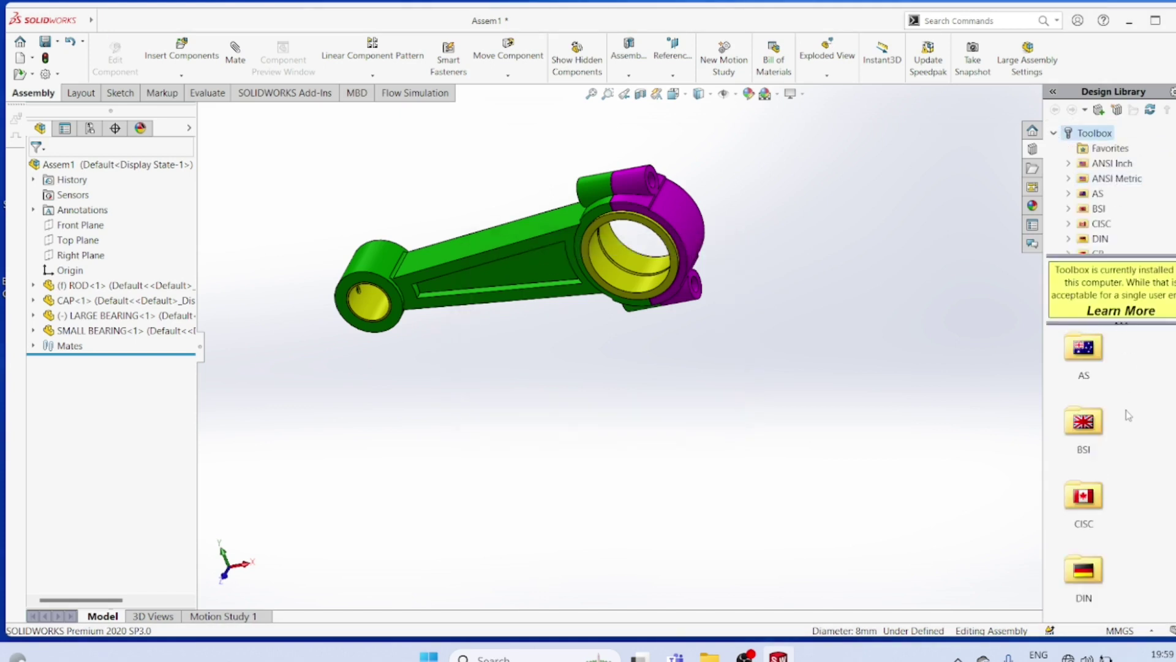
pyautogui.scroll(2, 1129, 415)
pyautogui.scroll(-5, 1084, 472)
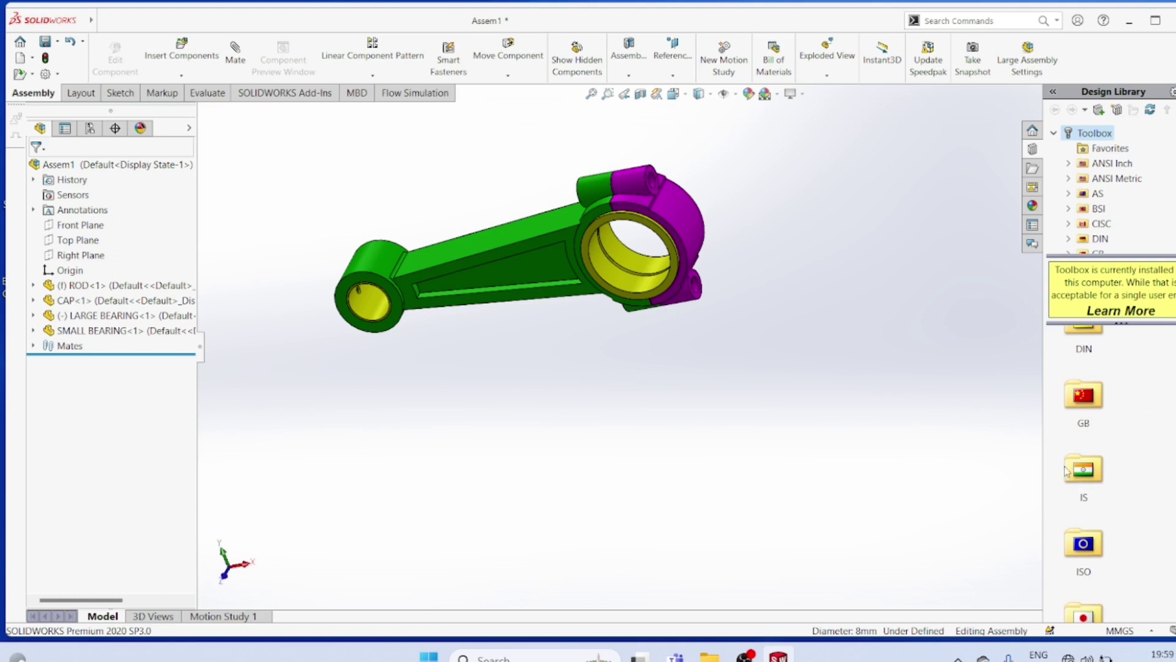
pyautogui.doubleClick(1085, 471)
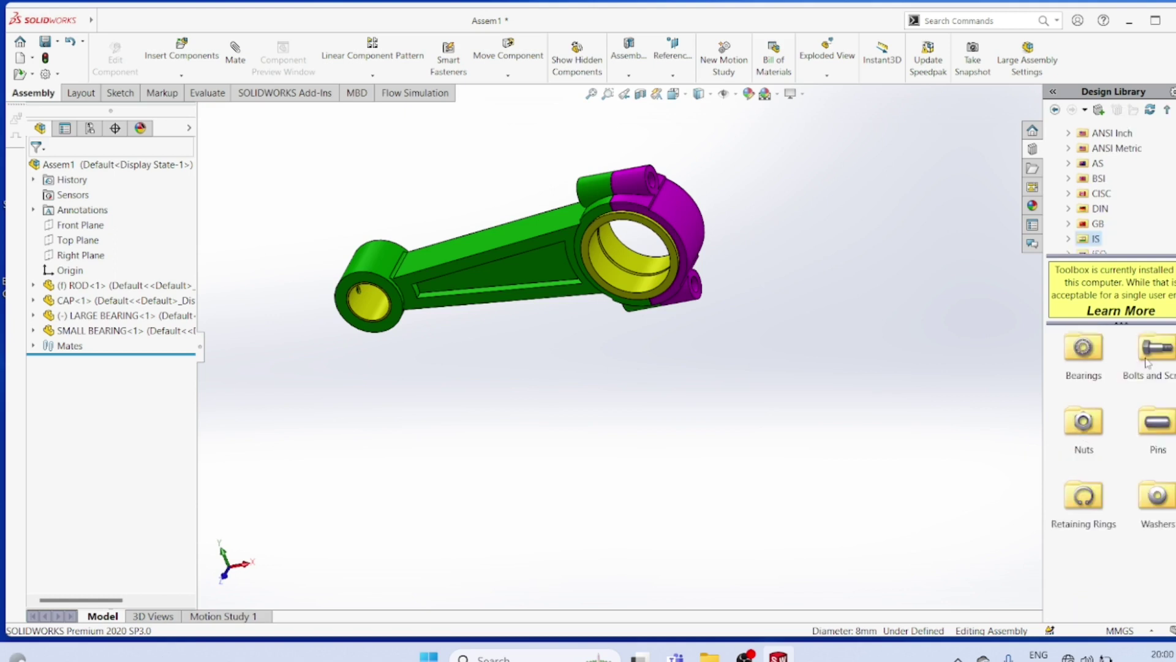
pyautogui.doubleClick(1146, 362)
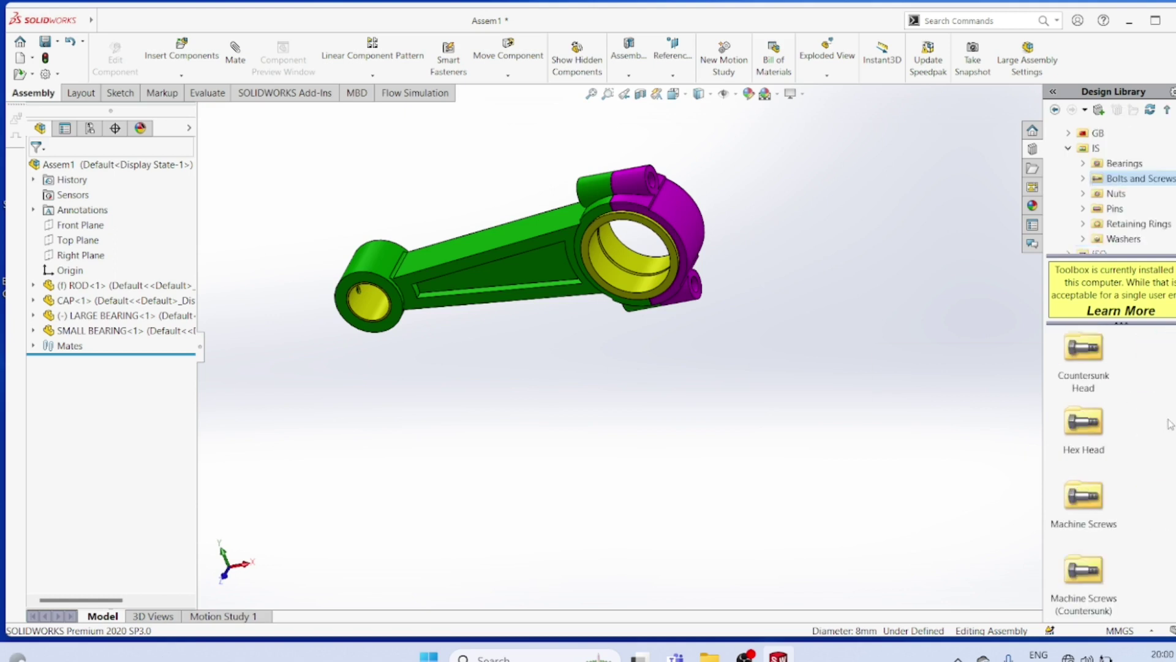
pyautogui.scroll(-3, 1084, 478)
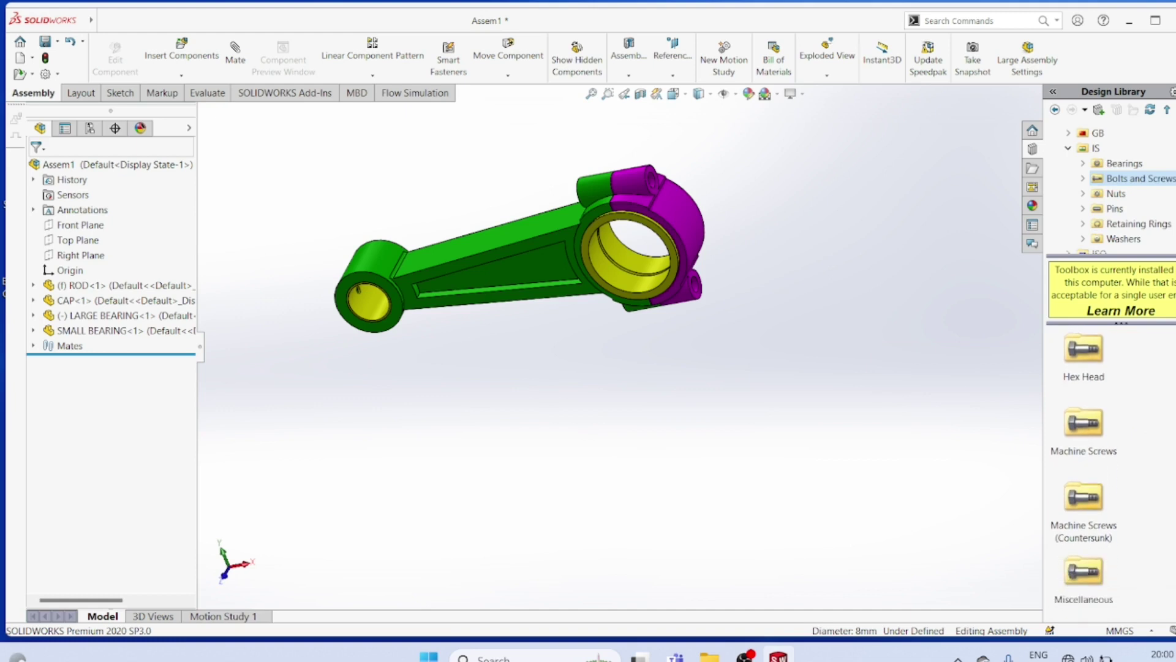
pyautogui.scroll(-2, 1084, 477)
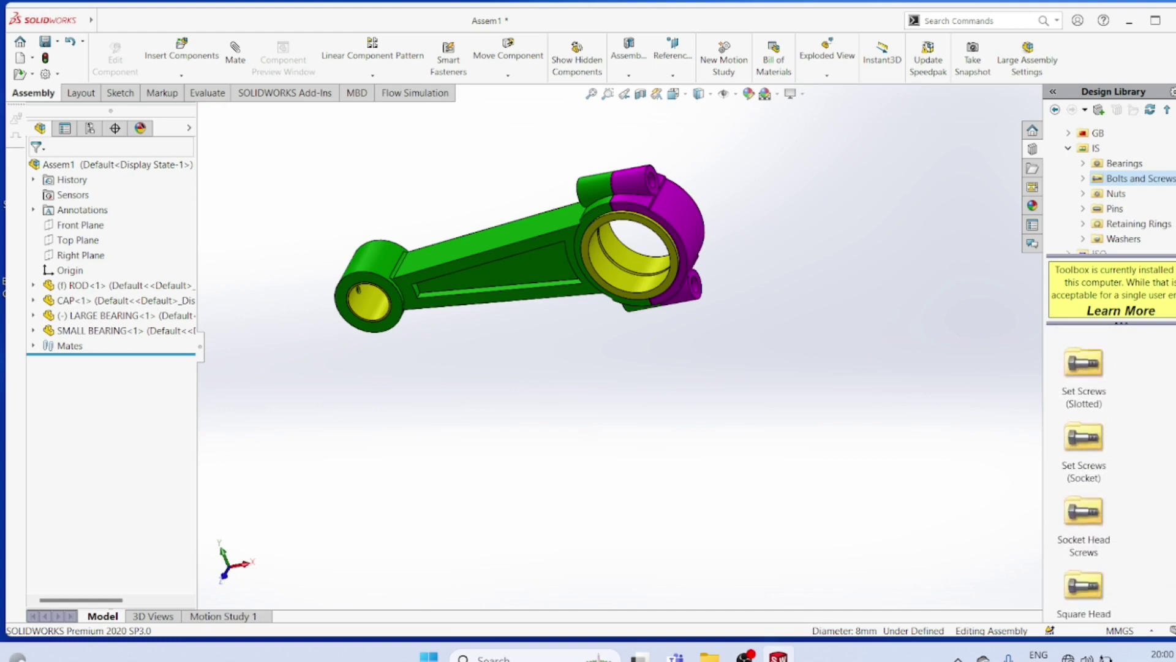
pyautogui.scroll(5, 1084, 478)
pyautogui.scroll(1, 1084, 478)
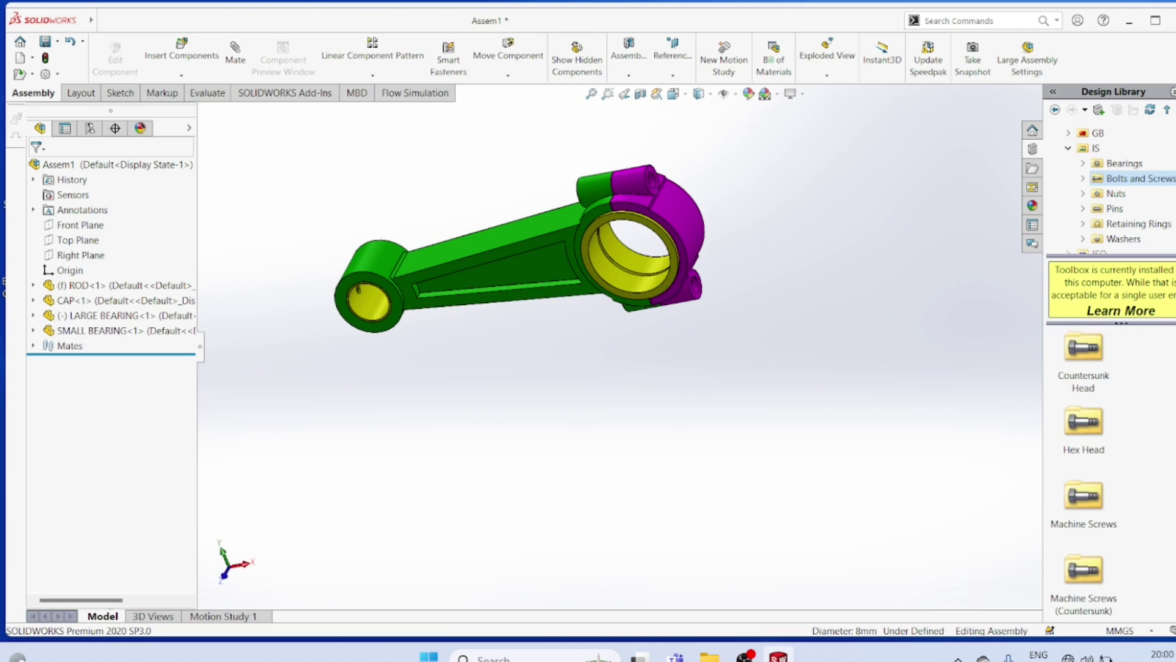
pyautogui.scroll(-1, 1080, 404)
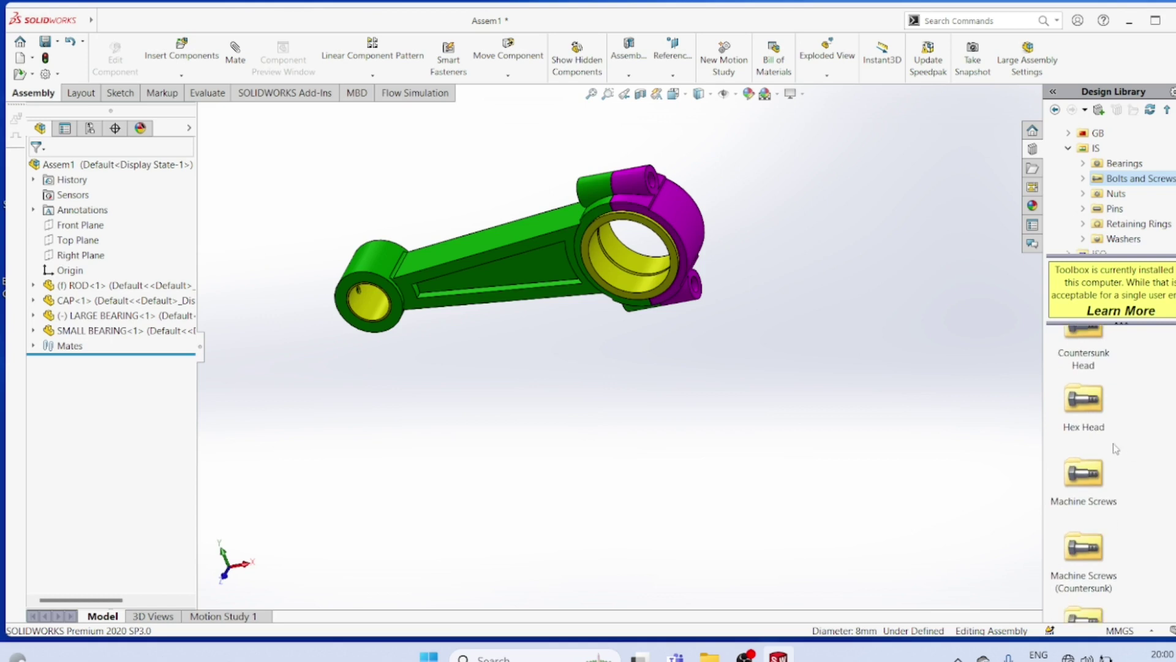
pyautogui.click(1080, 402)
pyautogui.doubleClick(1083, 409)
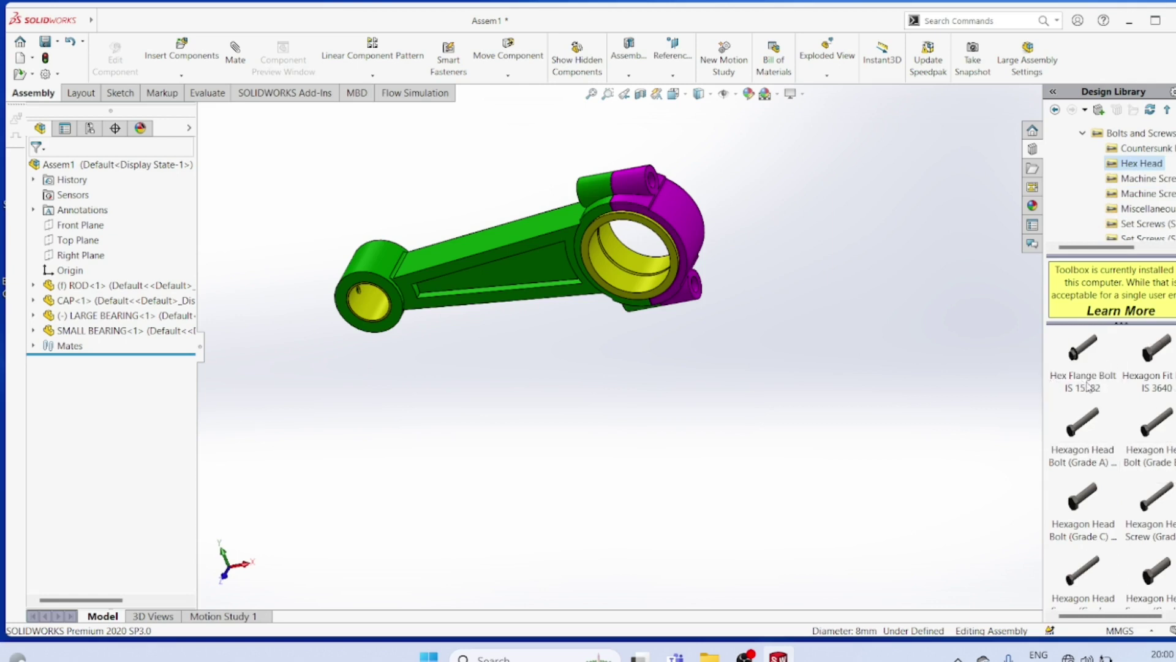
# Insert a Hex Flange Bolt sized M16 with 100 mm length
pyautogui.moveTo(1088, 386); pyautogui.dragTo(852, 386)
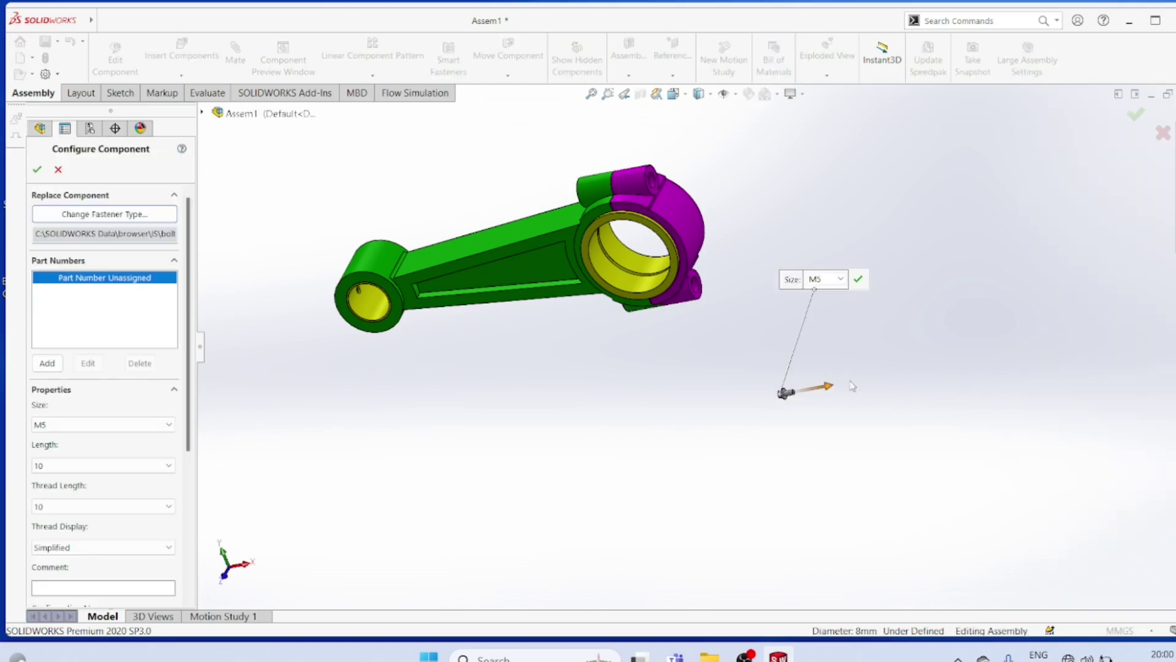
pyautogui.click(841, 279)
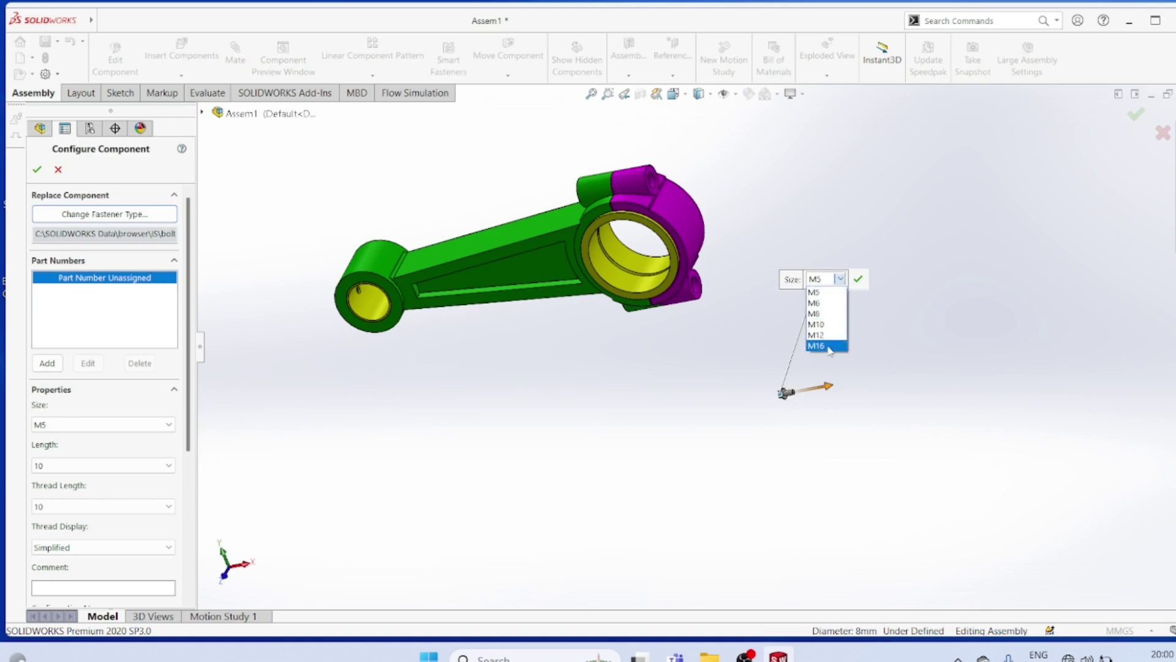
pyautogui.click(830, 346)
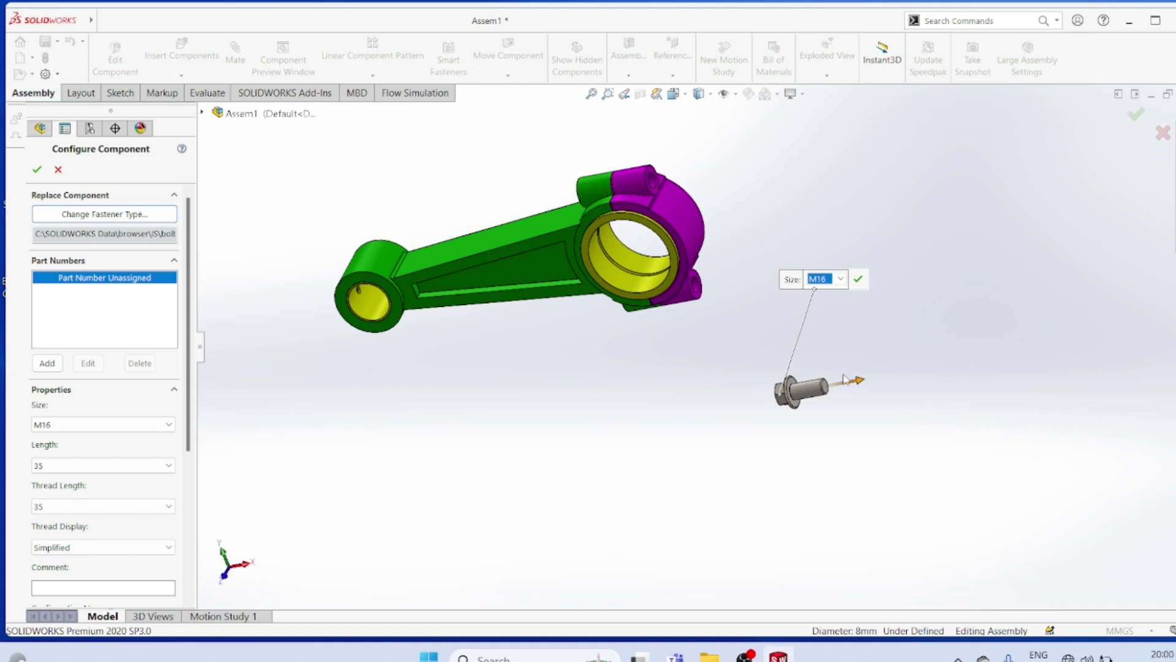
pyautogui.moveTo(844, 385); pyautogui.dragTo(909, 377)
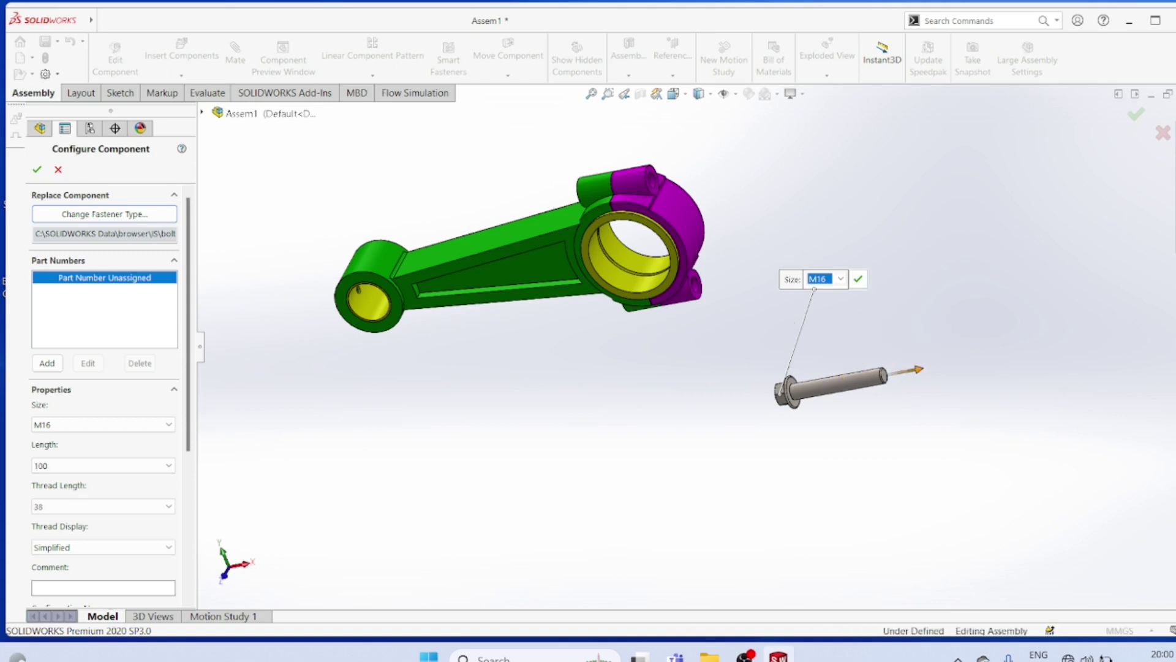
pyautogui.press('Return')
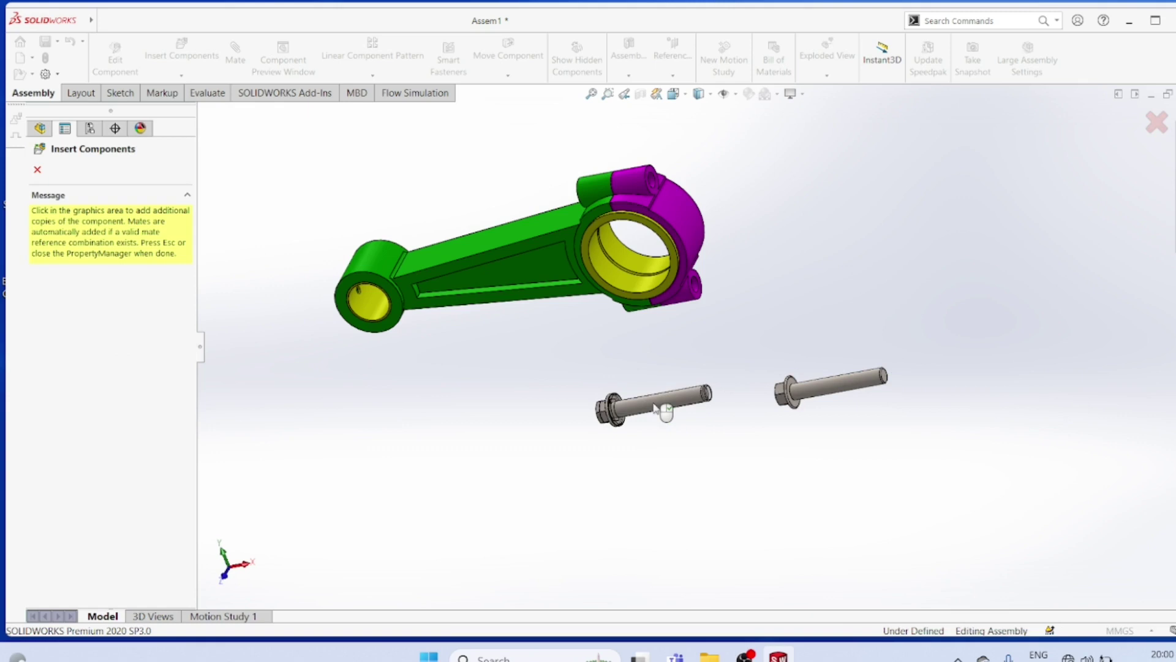
# Drop a second copy of the hex flange bolt and stop inserting further copies
pyautogui.click(671, 403)
pyautogui.press('Escape')
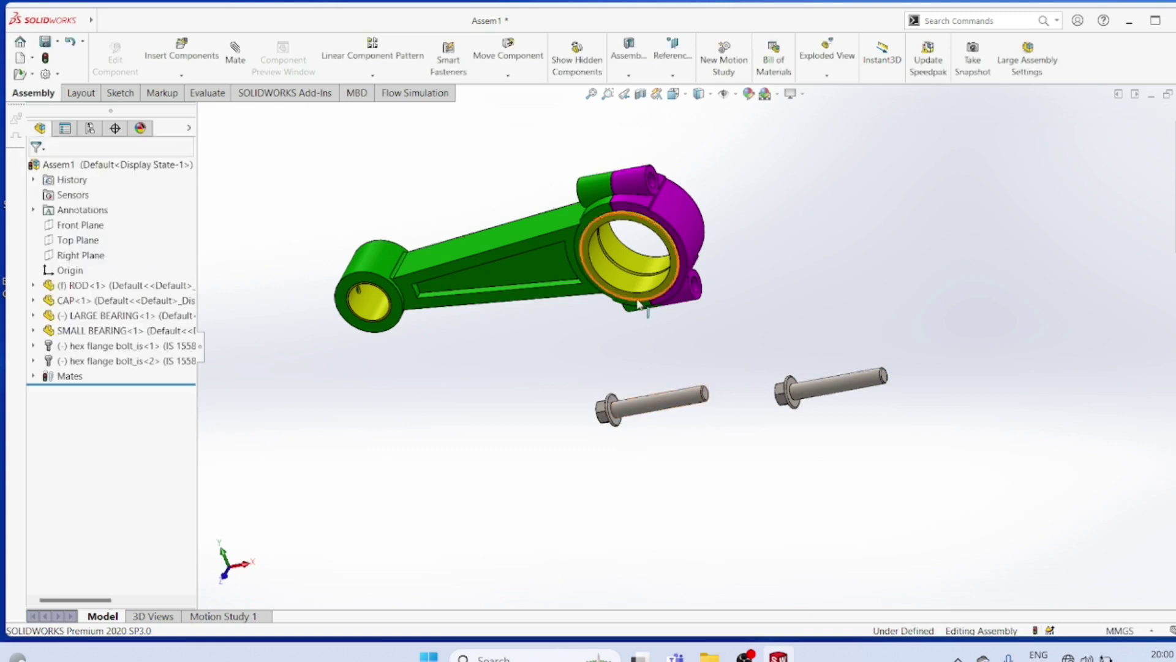
pyautogui.scroll(-1, 722, 384)
pyautogui.scroll(-2, 725, 378)
pyautogui.scroll(3, 732, 373)
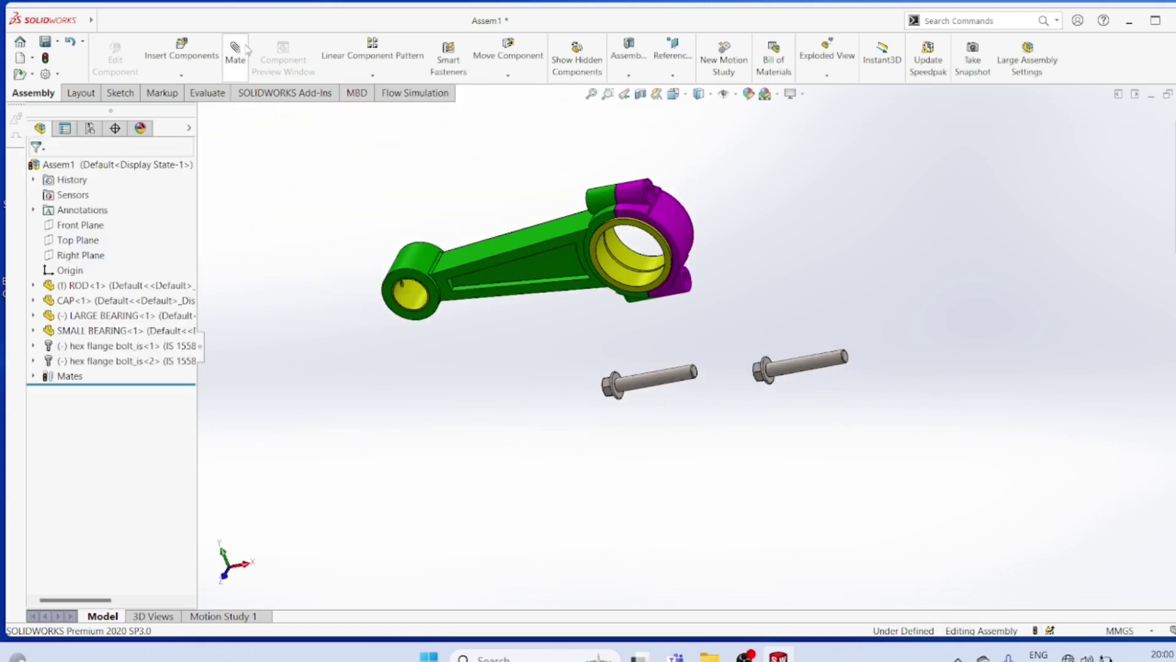
# Make the right bolt's shank concentric with the rod's bolt hole and slide it out along the axis
pyautogui.click(239, 67)
pyautogui.click(823, 363)
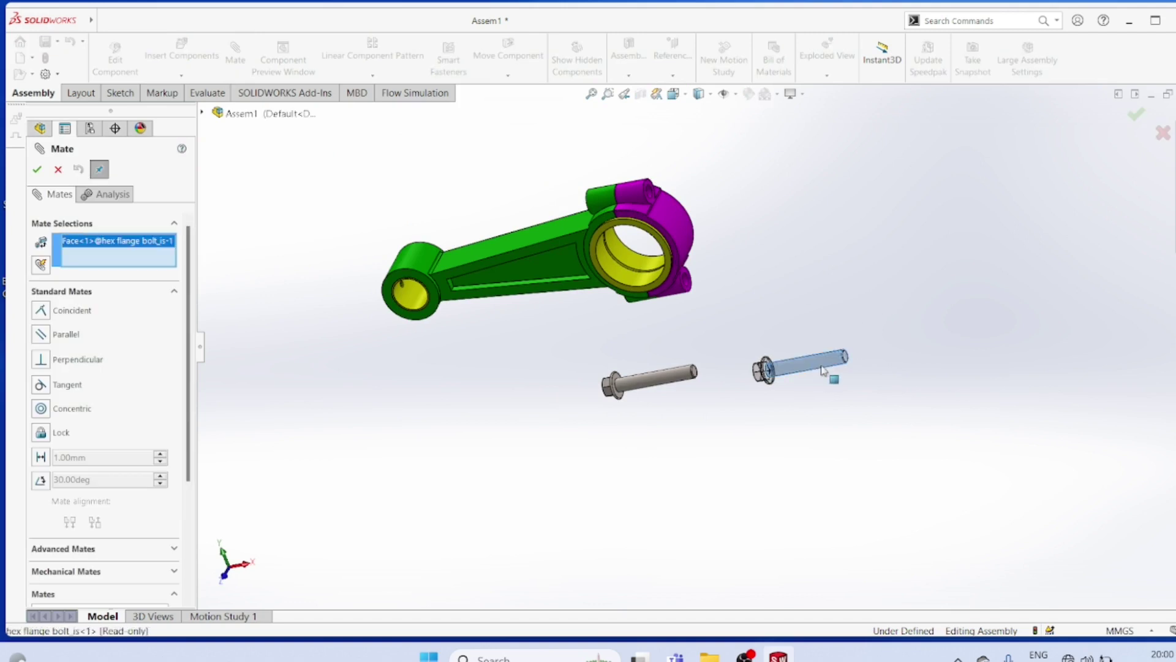
pyautogui.moveTo(849, 380); pyautogui.dragTo(979, 396, button='middle')
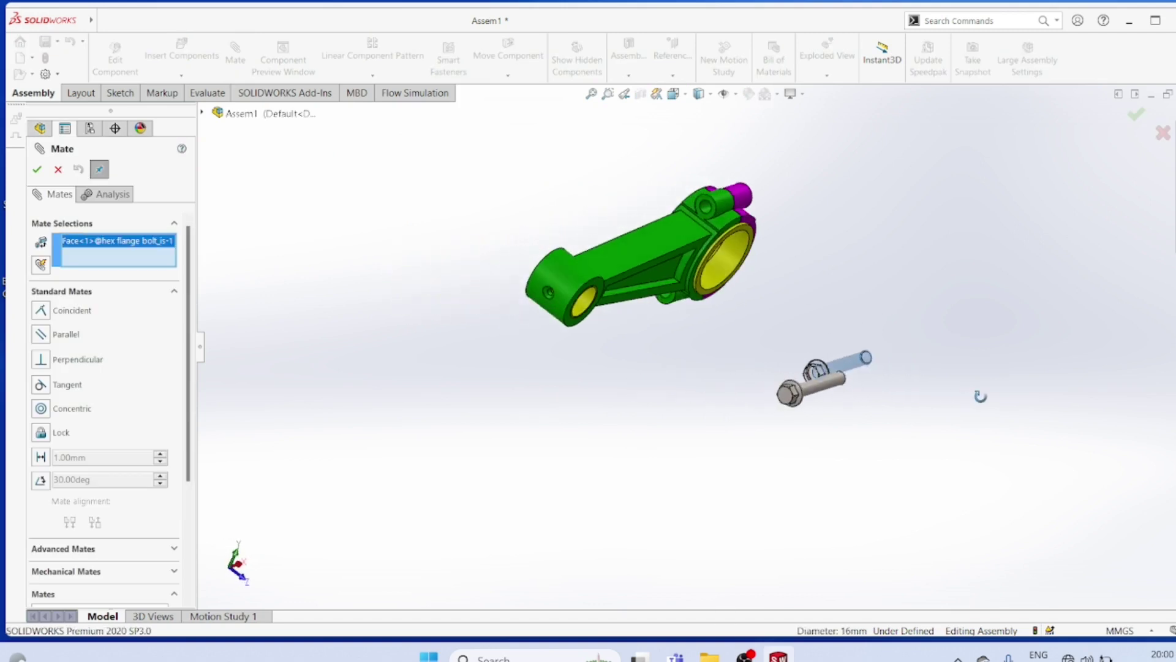
pyautogui.click(710, 212)
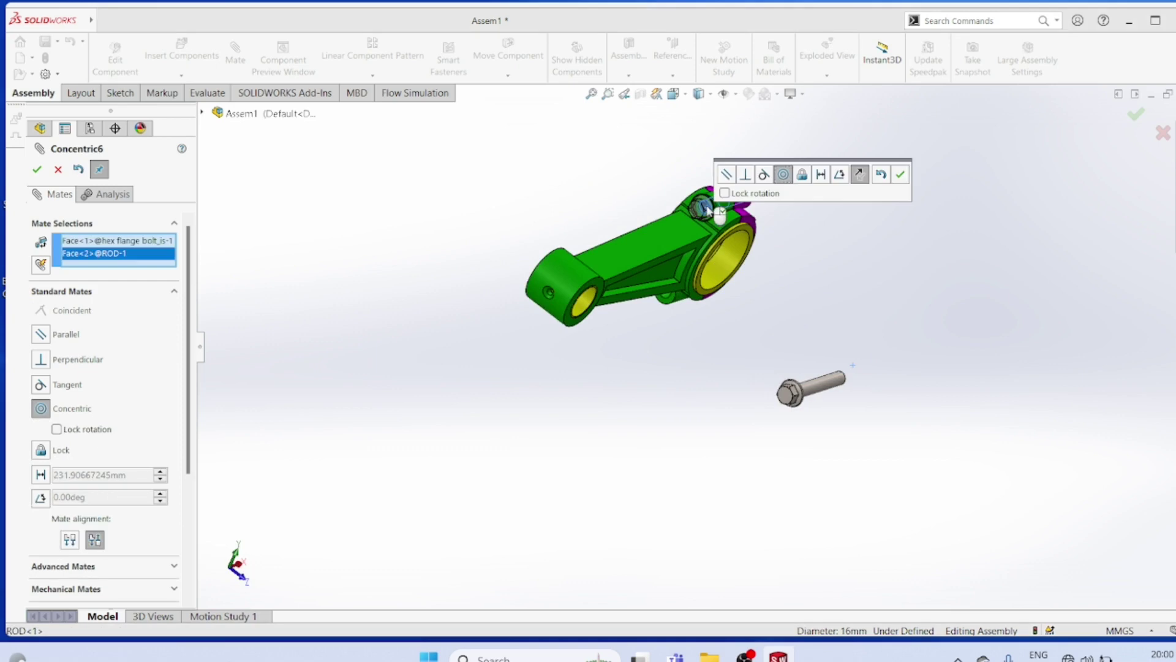
pyautogui.click(38, 170)
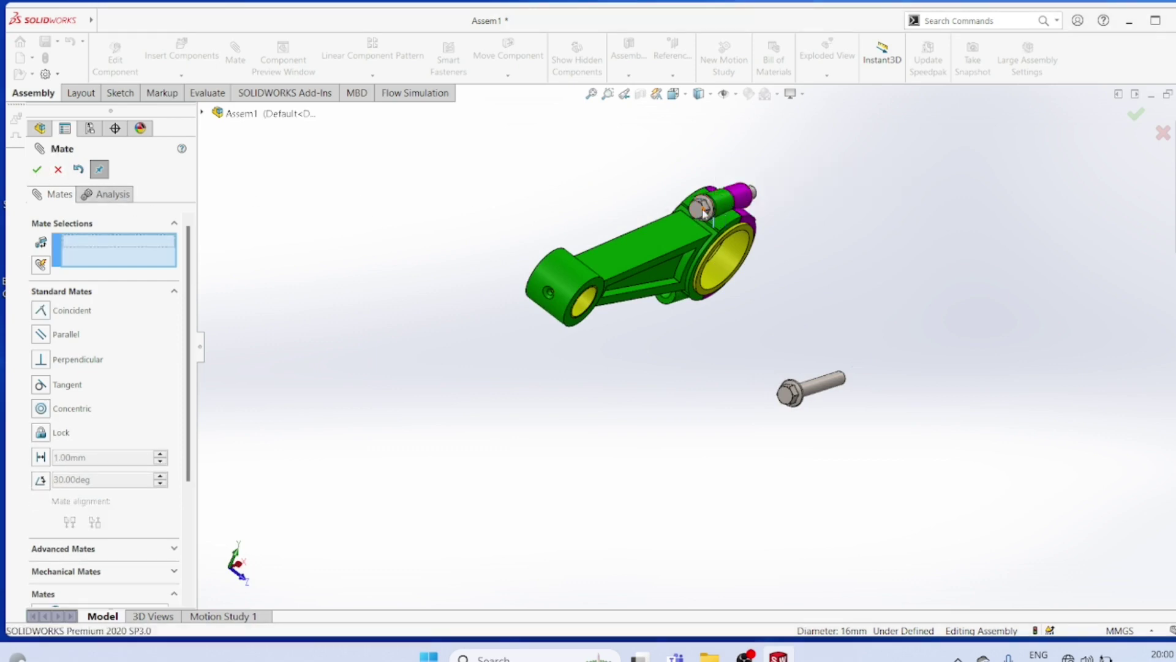
pyautogui.moveTo(704, 211); pyautogui.dragTo(603, 238)
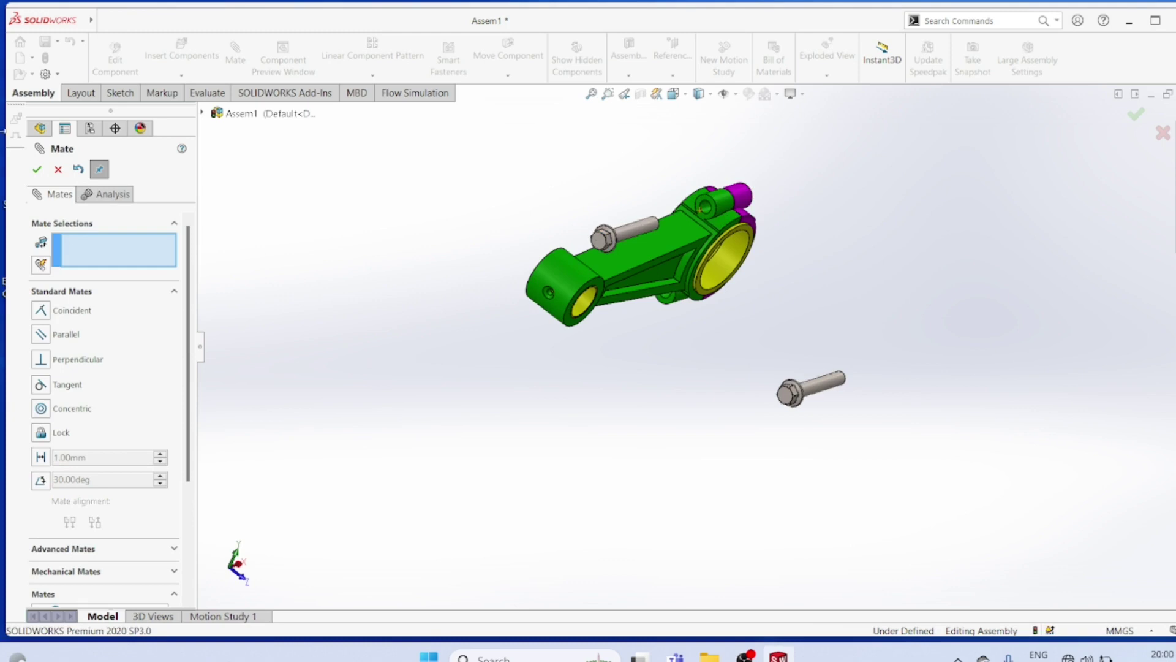
pyautogui.click(37, 170)
# Mate the bolt head's face coincident with the rod's upper boss face
pyautogui.moveTo(368, 257); pyautogui.dragTo(677, 297, button='middle')
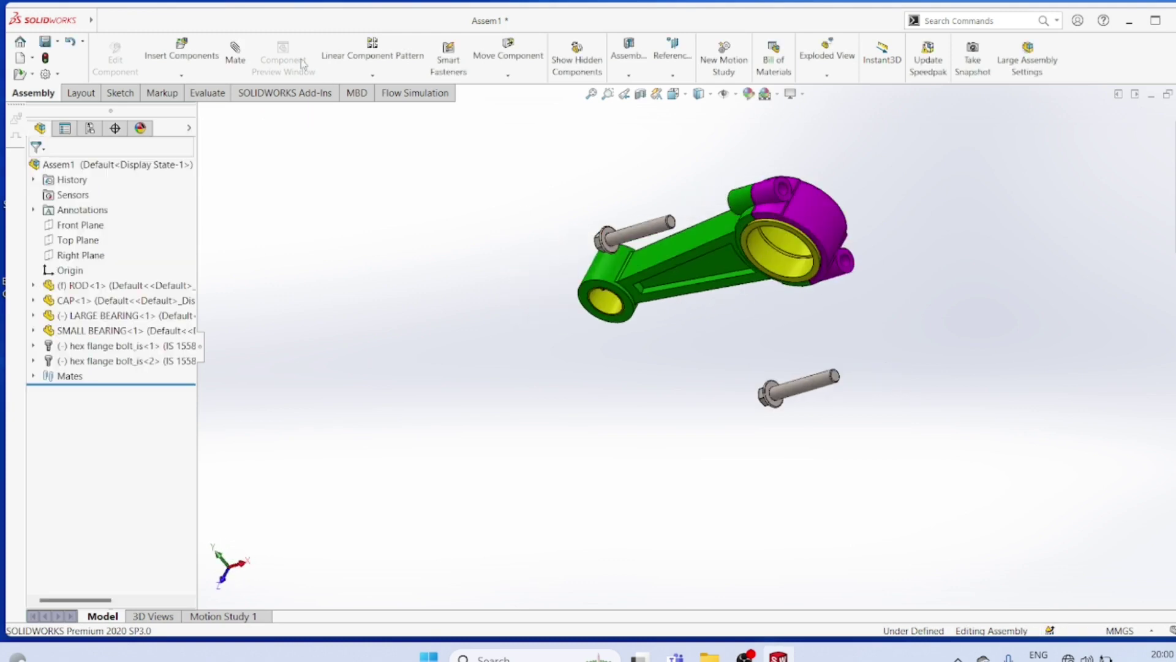
pyautogui.click(235, 54)
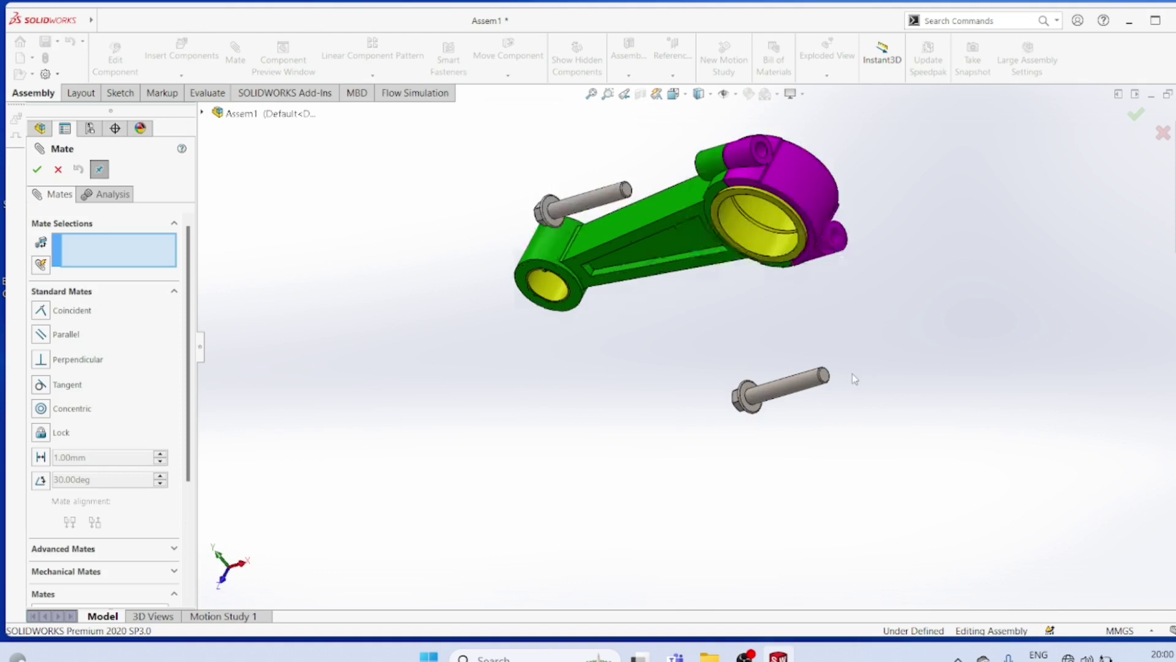
pyautogui.scroll(-2, 854, 379)
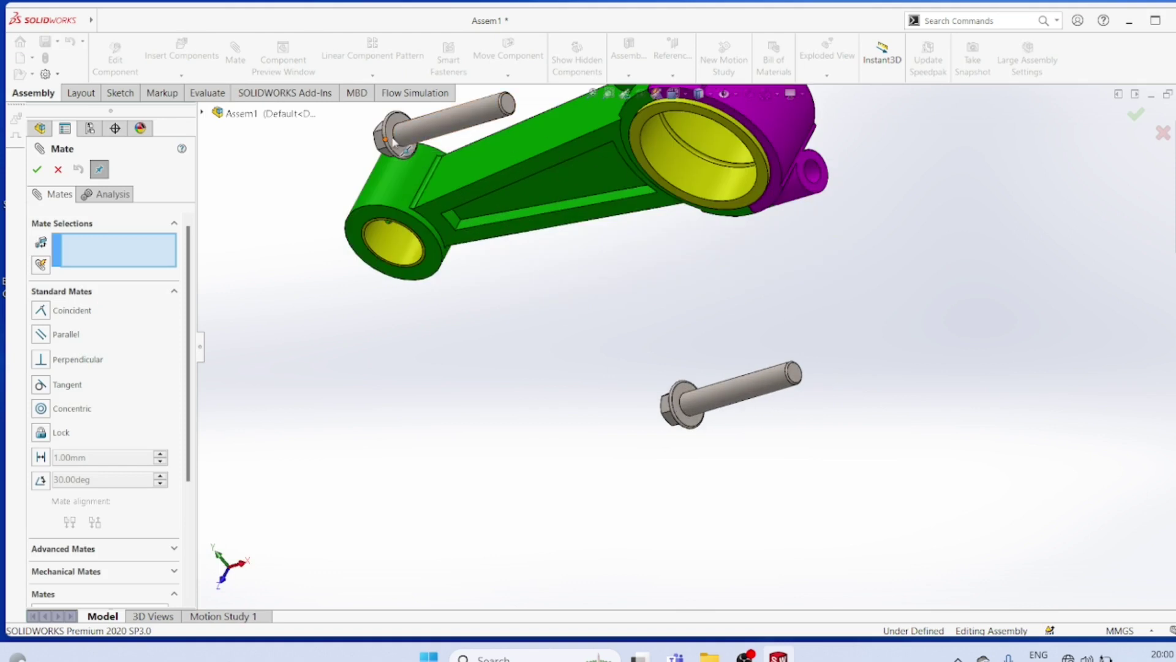
pyautogui.click(404, 149)
pyautogui.moveTo(564, 286); pyautogui.dragTo(661, 286, button='middle')
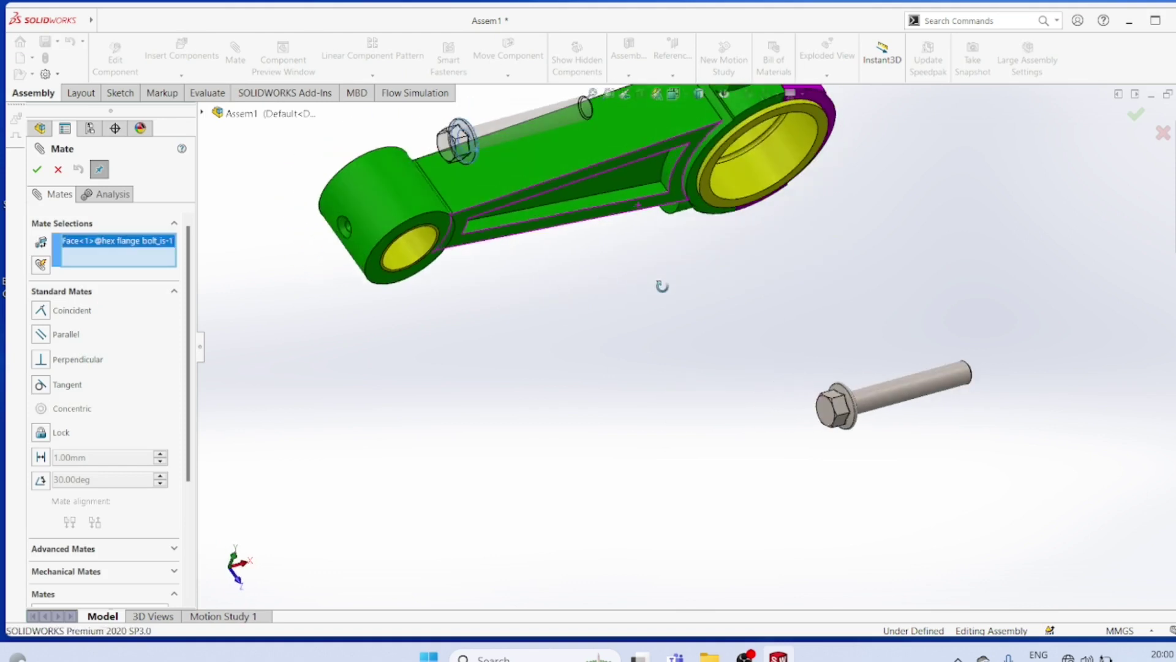
pyautogui.scroll(3, 693, 268)
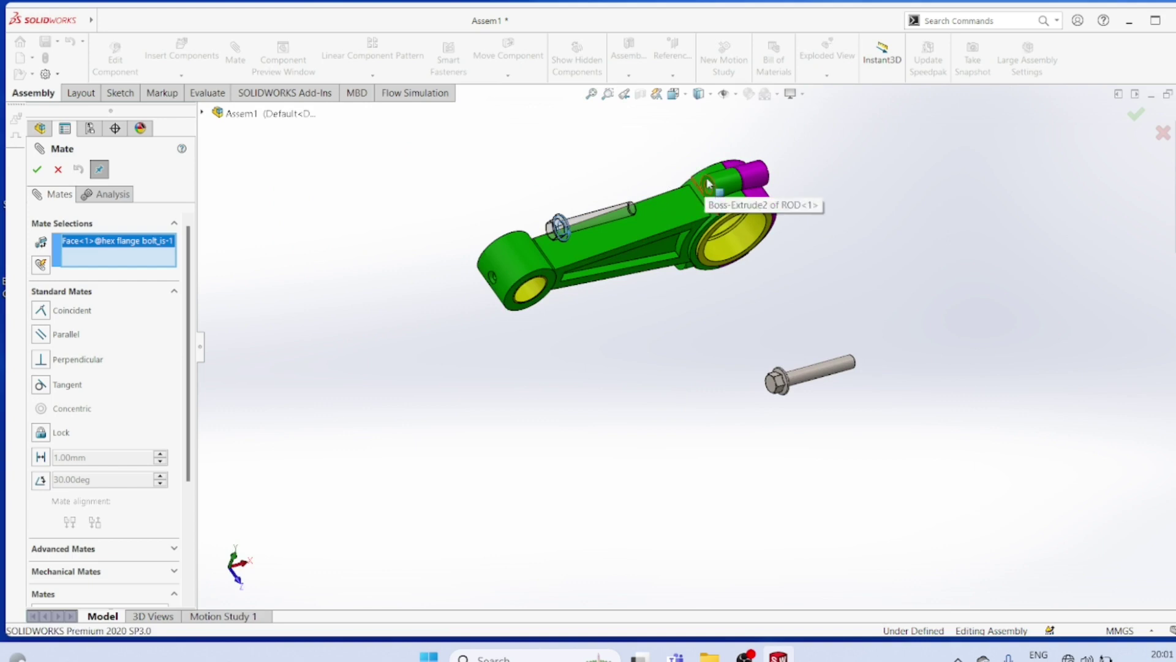
pyautogui.moveTo(708, 182); pyautogui.dragTo(702, 261, button='middle')
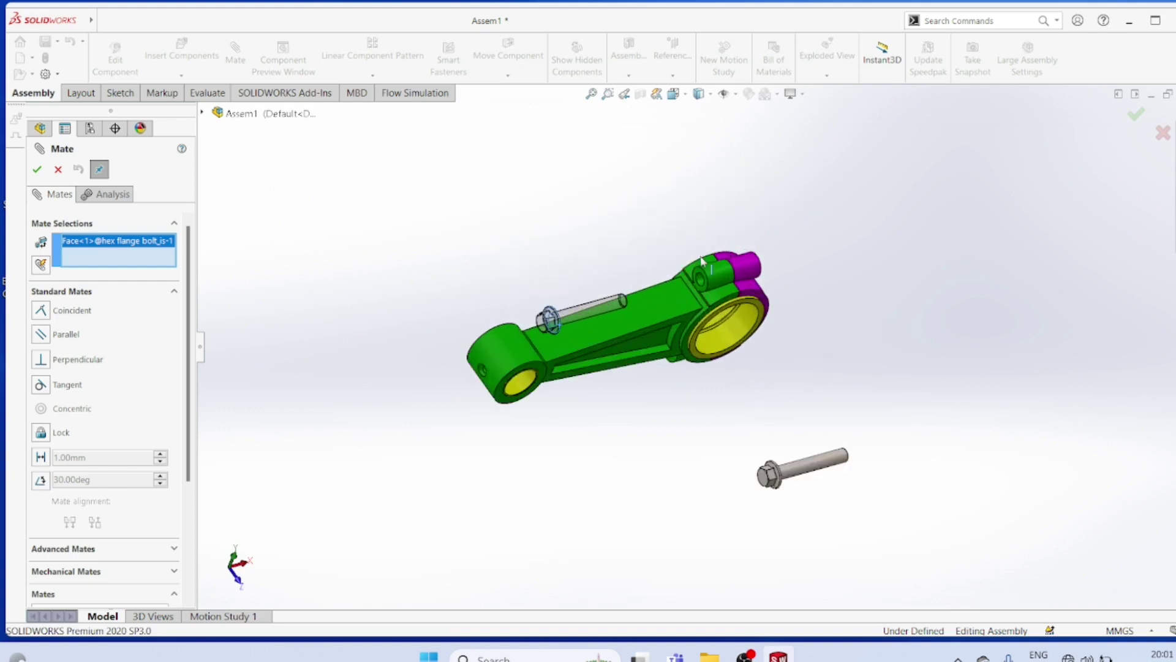
pyautogui.scroll(-5, 698, 275)
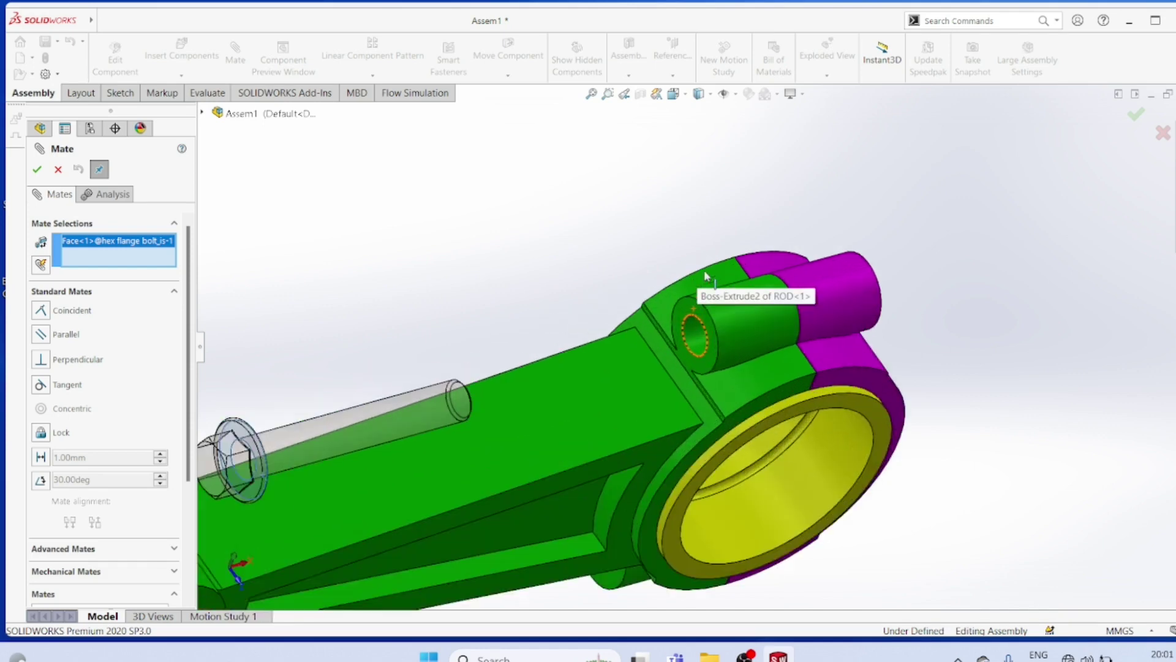
pyautogui.click(693, 310)
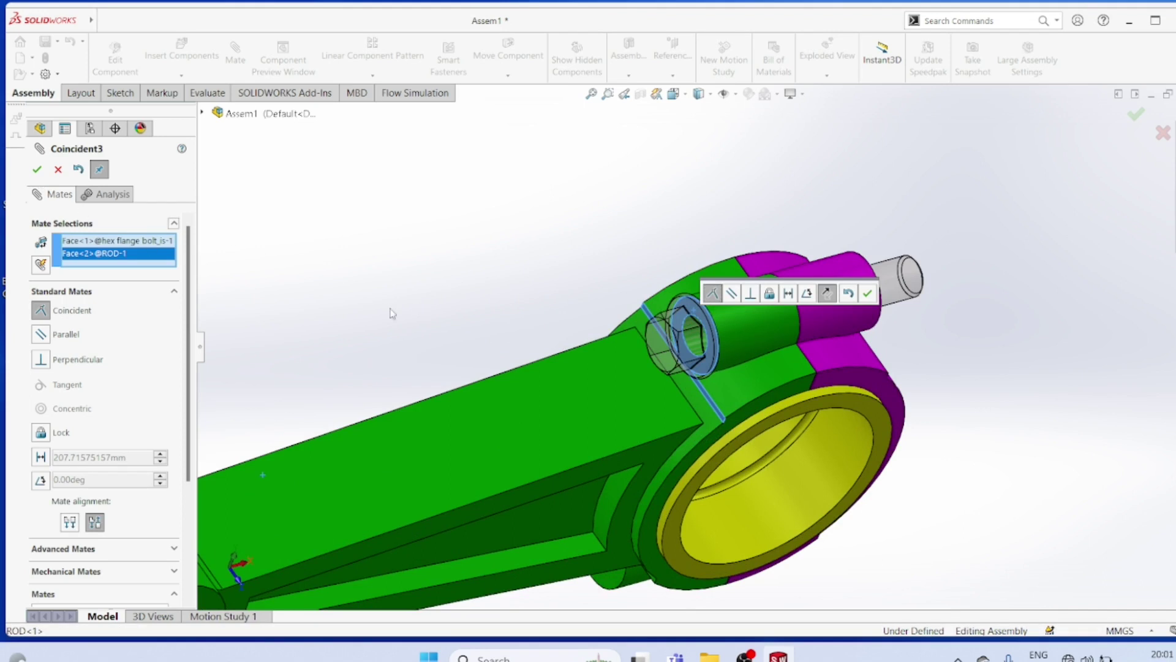
pyautogui.click(36, 169)
# Turn the assembly side-on to check the seated bolt, then start a mate for the second bolt
pyautogui.scroll(5, 748, 350)
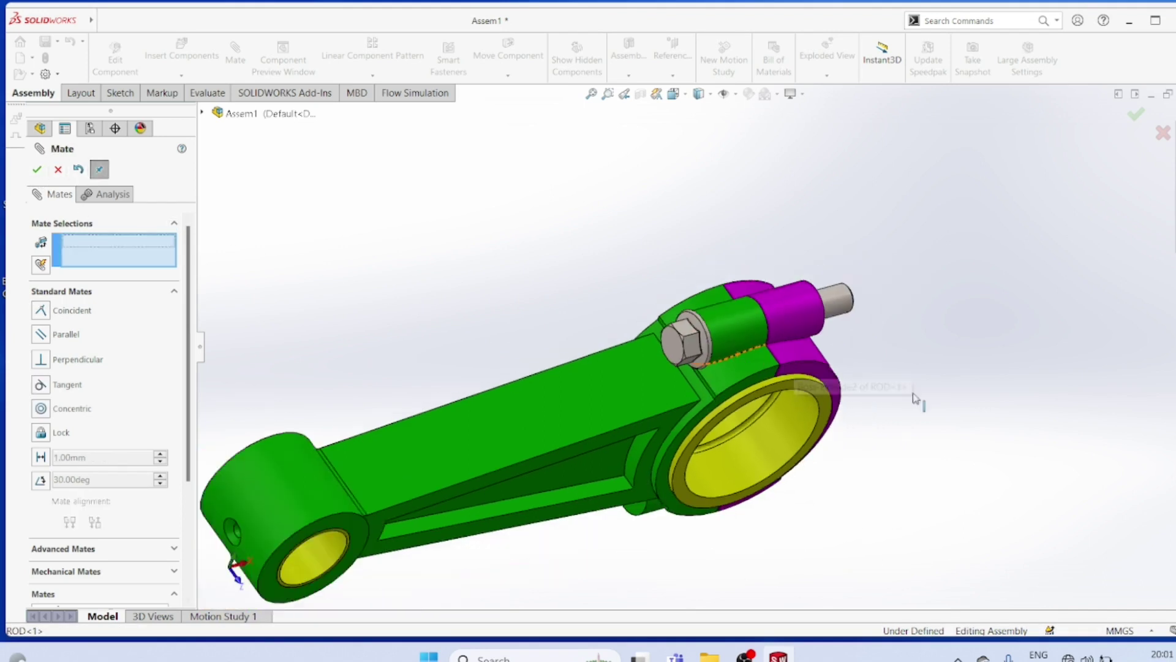
pyautogui.moveTo(876, 398); pyautogui.dragTo(922, 482, button='middle')
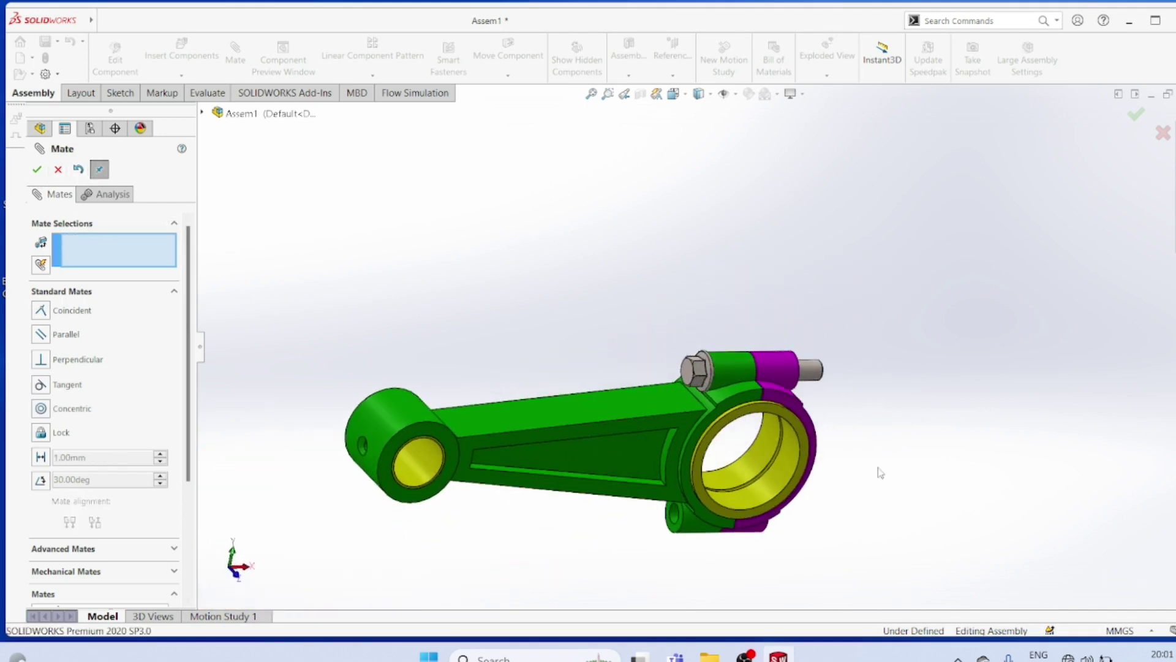
pyautogui.scroll(-3, 876, 470)
pyautogui.scroll(4, 881, 436)
pyautogui.scroll(-3, 858, 423)
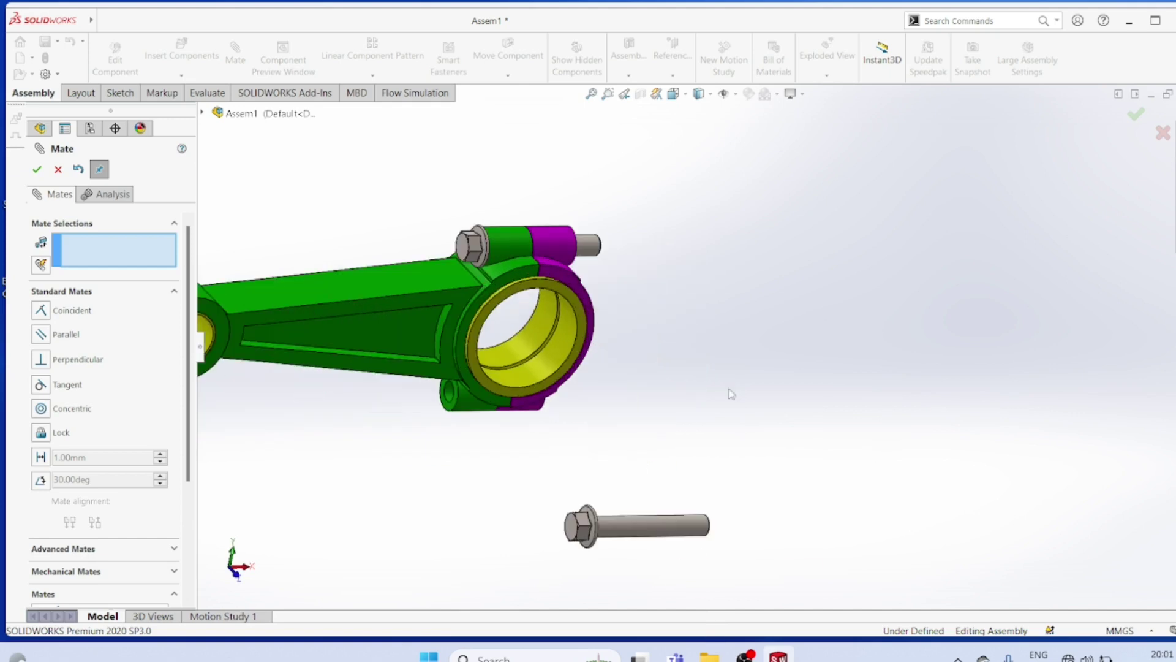
pyautogui.click(38, 171)
pyautogui.click(236, 54)
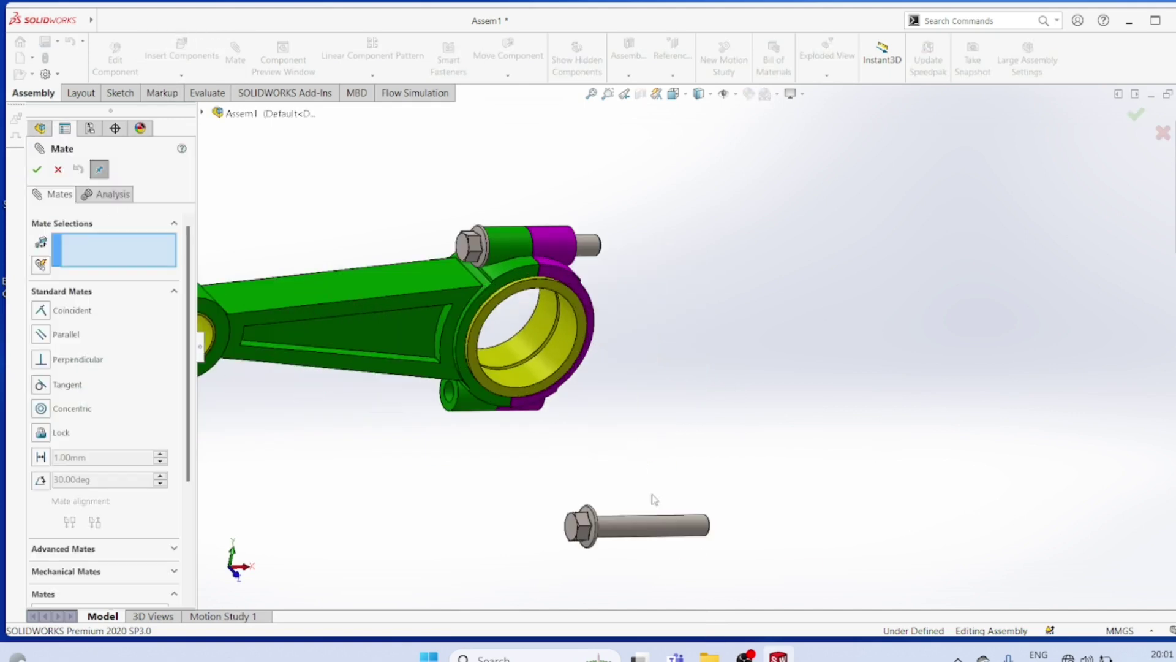
# Make the second bolt concentric with the rod's lower boss hole
pyautogui.click(648, 527)
pyautogui.moveTo(670, 422); pyautogui.dragTo(715, 412, button='middle')
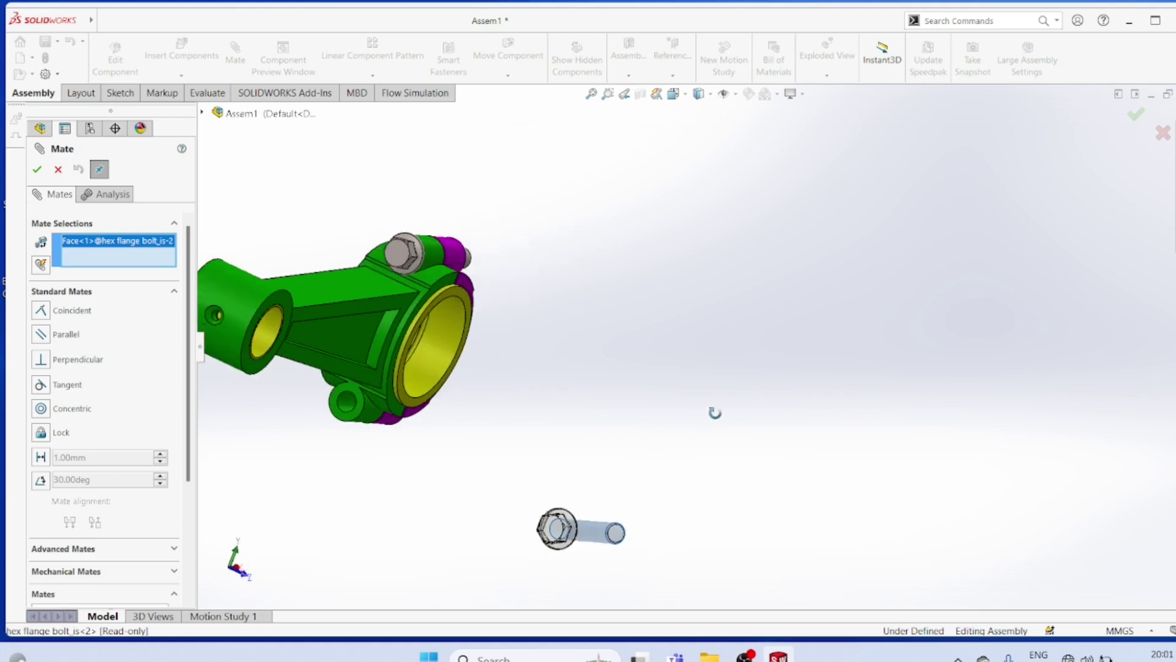
pyautogui.click(345, 402)
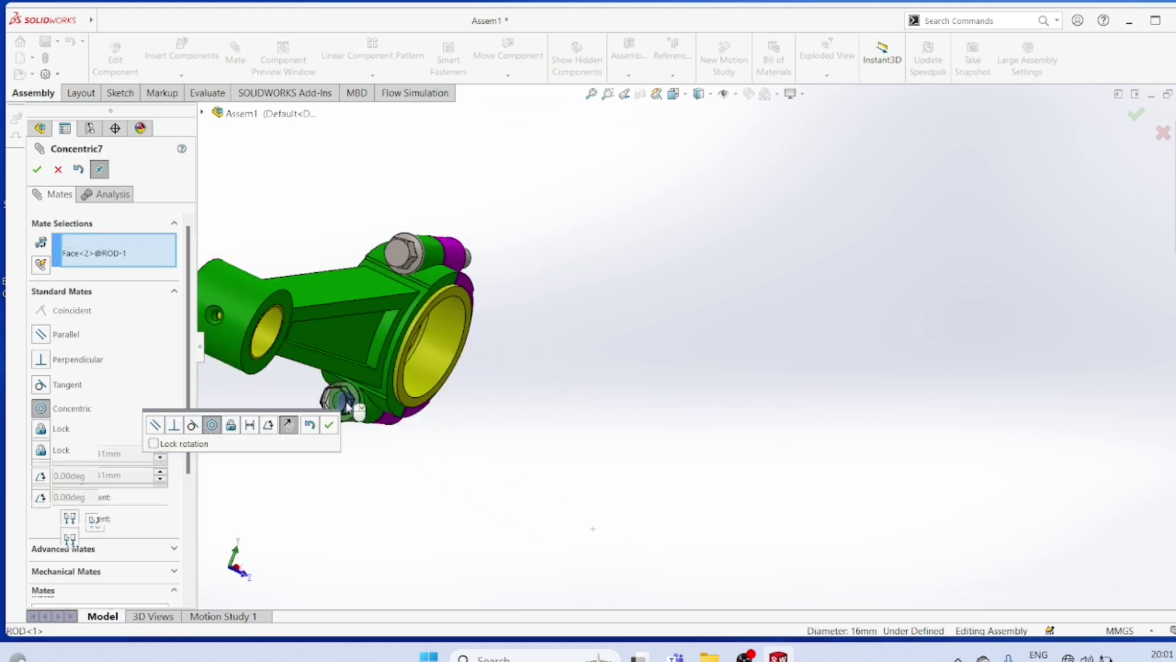
pyautogui.click(37, 169)
pyautogui.moveTo(454, 386); pyautogui.dragTo(539, 412, button='middle')
pyautogui.click(38, 170)
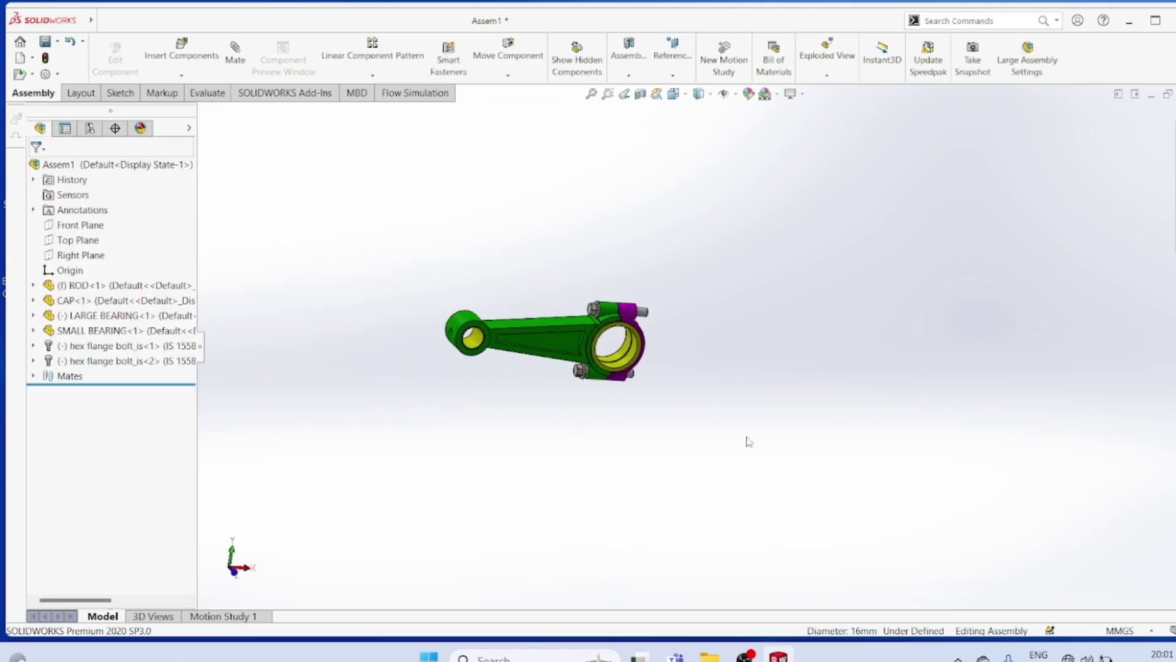
# Pull the lower bolt out to the left of the cap and cancel a mistaken mate selection
pyautogui.click(588, 375)
pyautogui.moveTo(588, 375); pyautogui.dragTo(487, 368)
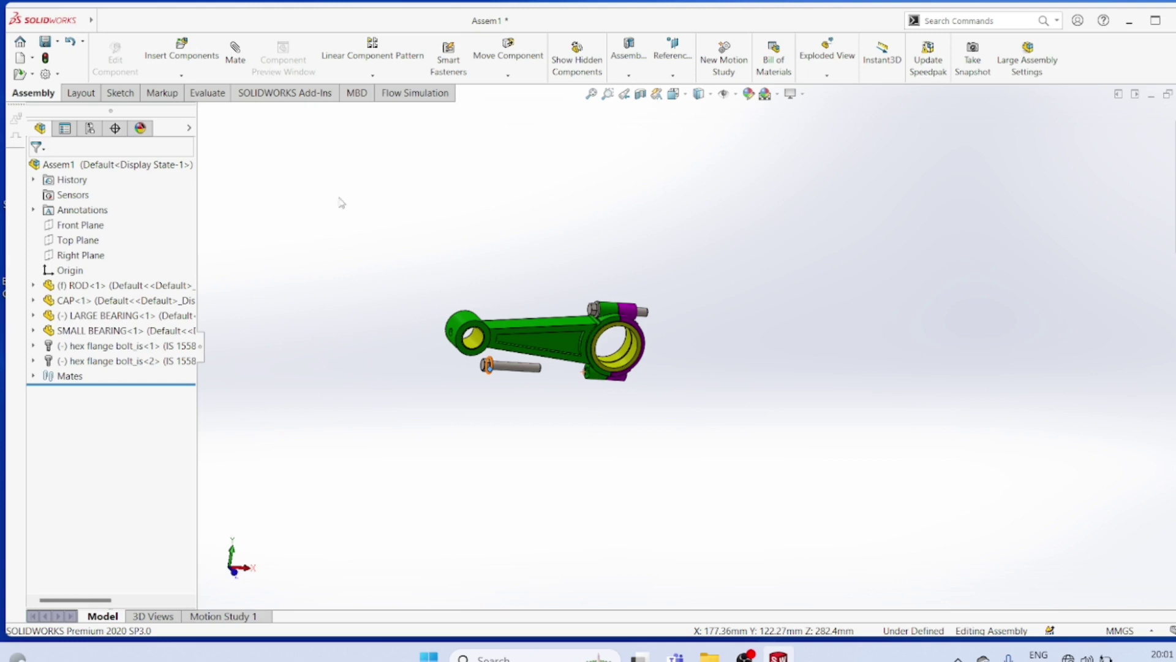
pyautogui.click(235, 52)
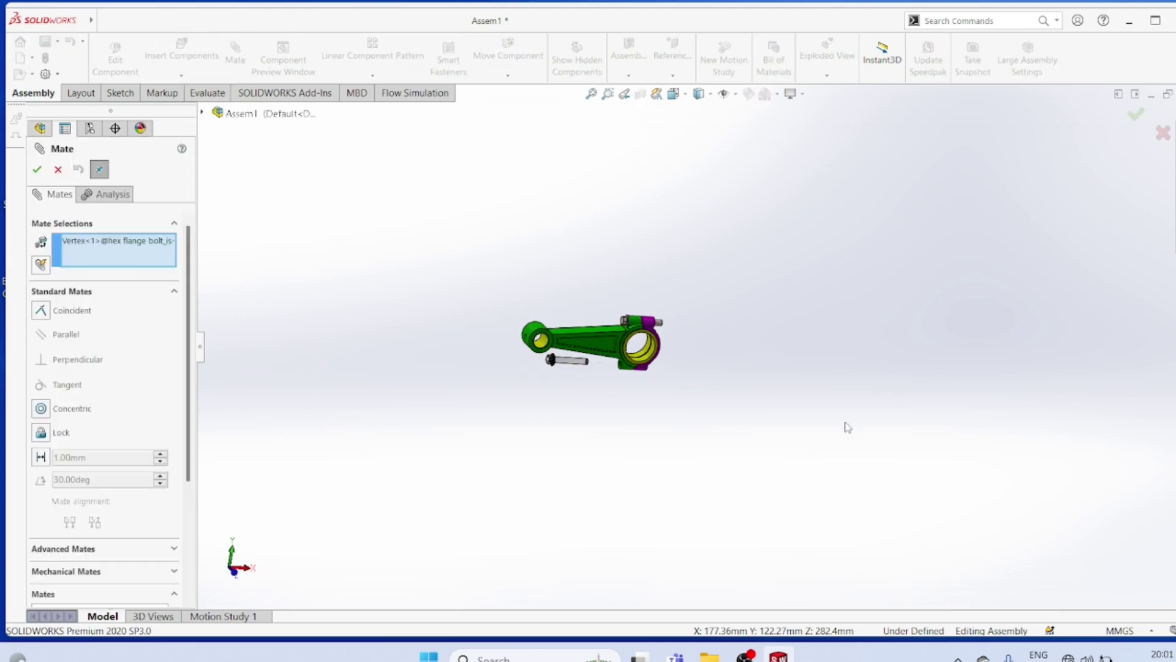
pyautogui.moveTo(846, 425); pyautogui.dragTo(763, 414, button='middle')
pyautogui.scroll(-3, 656, 396)
pyautogui.scroll(-5, 447, 331)
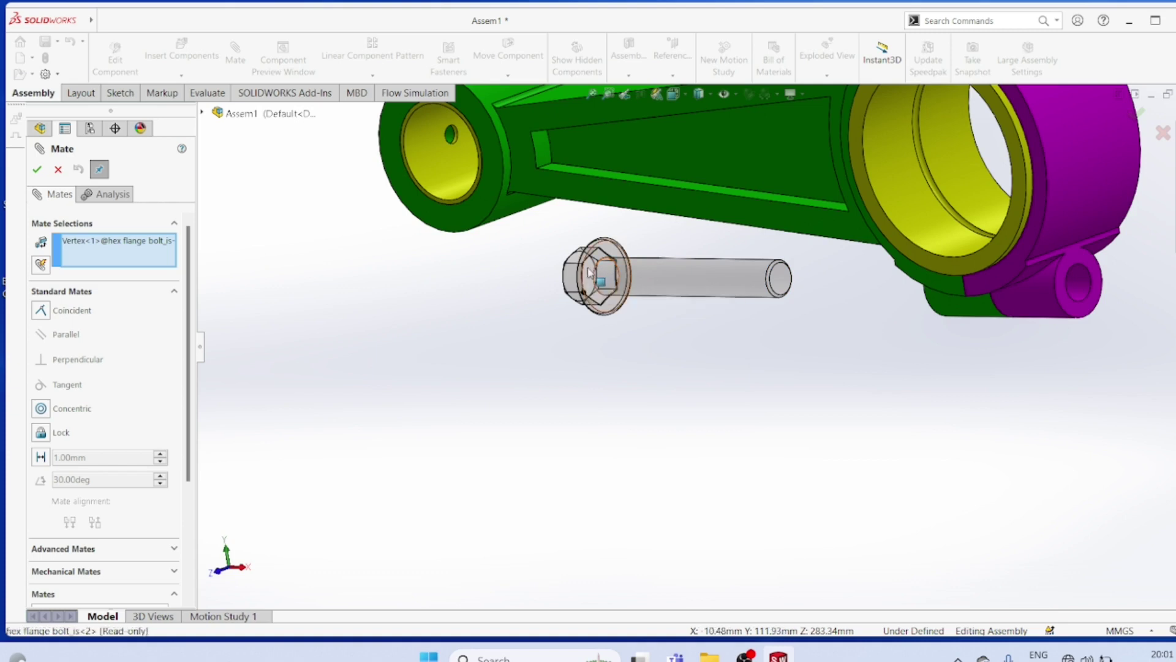
pyautogui.click(59, 170)
pyautogui.scroll(-3, 717, 386)
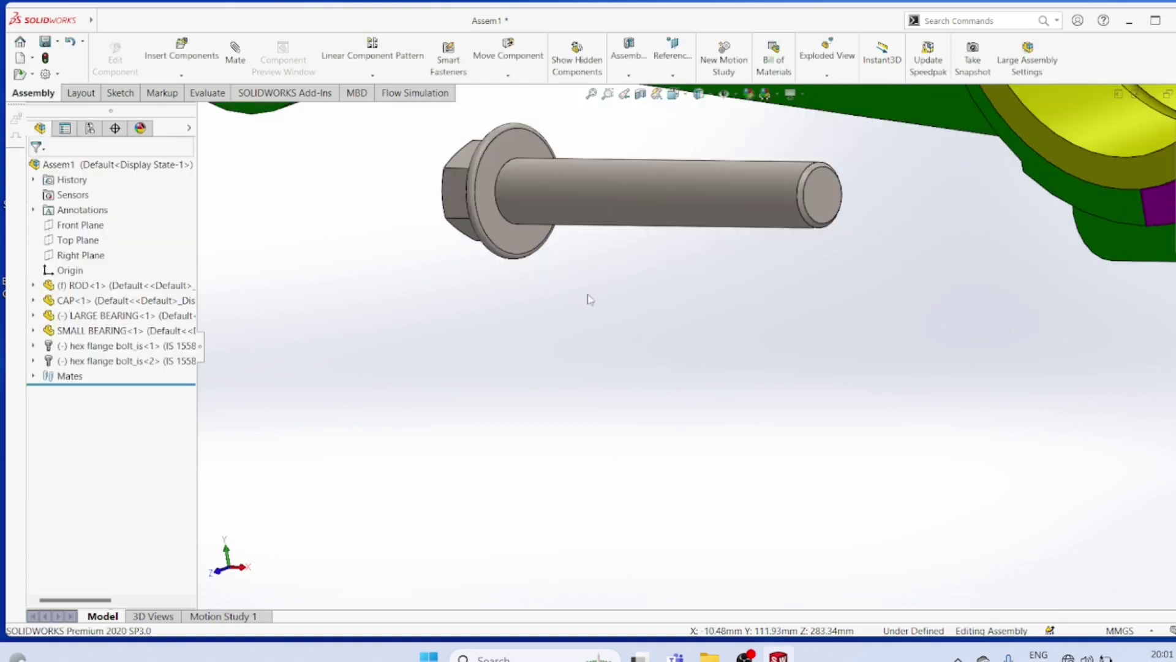
# Mate the second bolt's flange face coincident with the rod's lower boss face
pyautogui.click(504, 236)
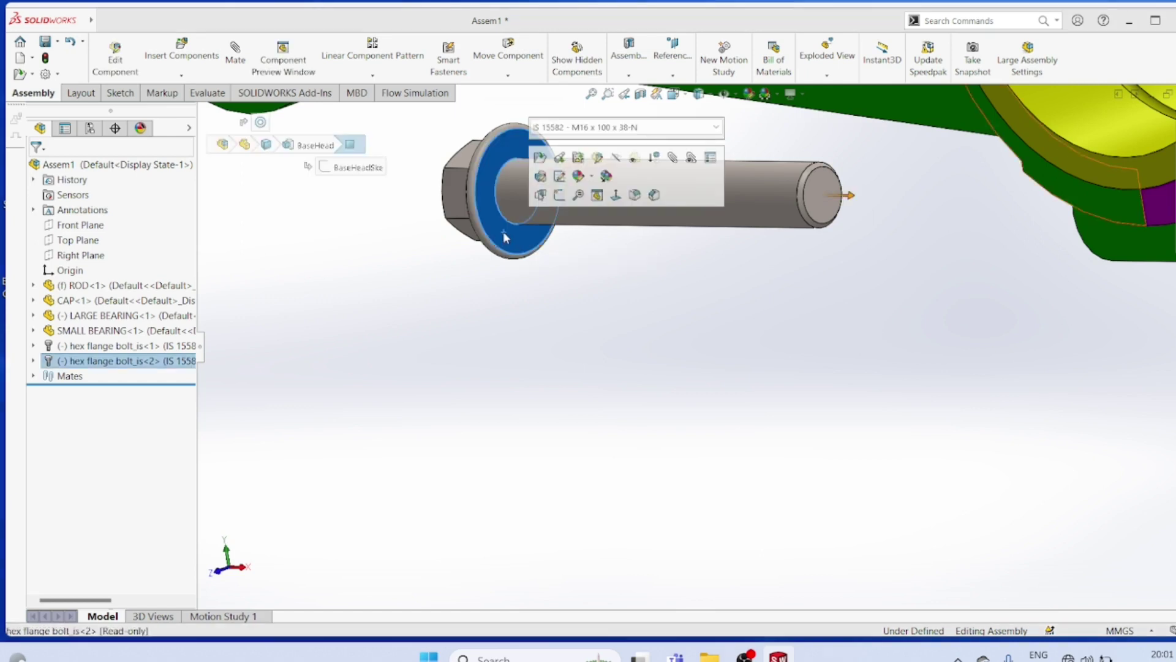
pyautogui.click(235, 55)
pyautogui.moveTo(601, 318); pyautogui.dragTo(695, 352, button='middle')
pyautogui.moveTo(1090, 298); pyautogui.dragTo(1056, 274, button='middle')
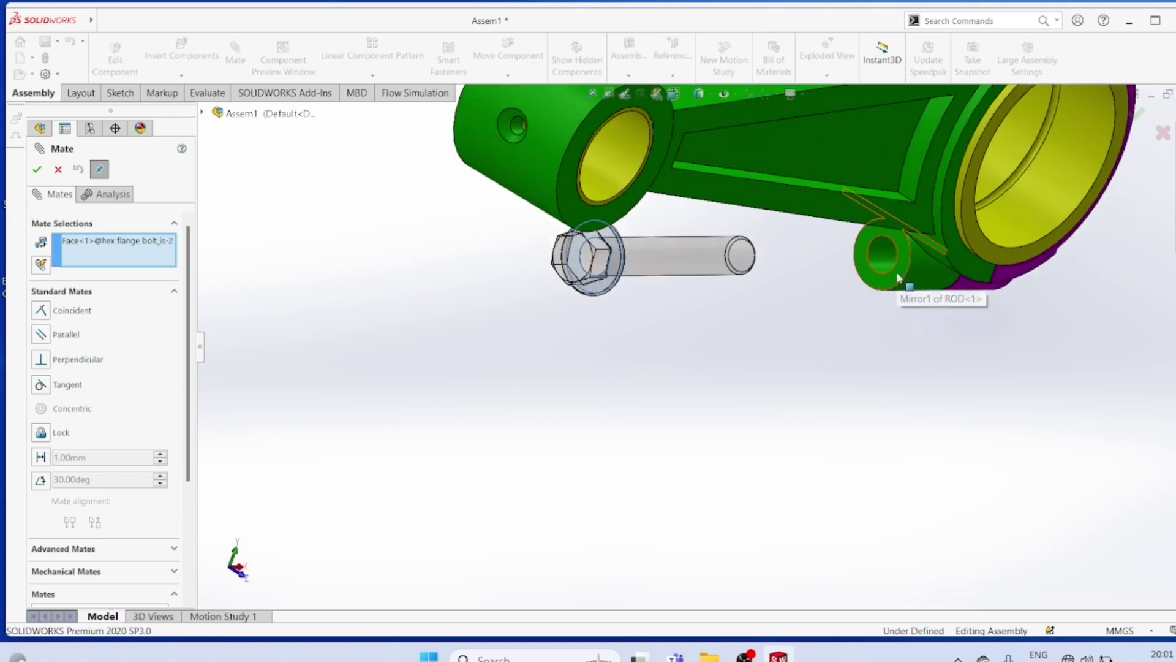
pyautogui.click(895, 271)
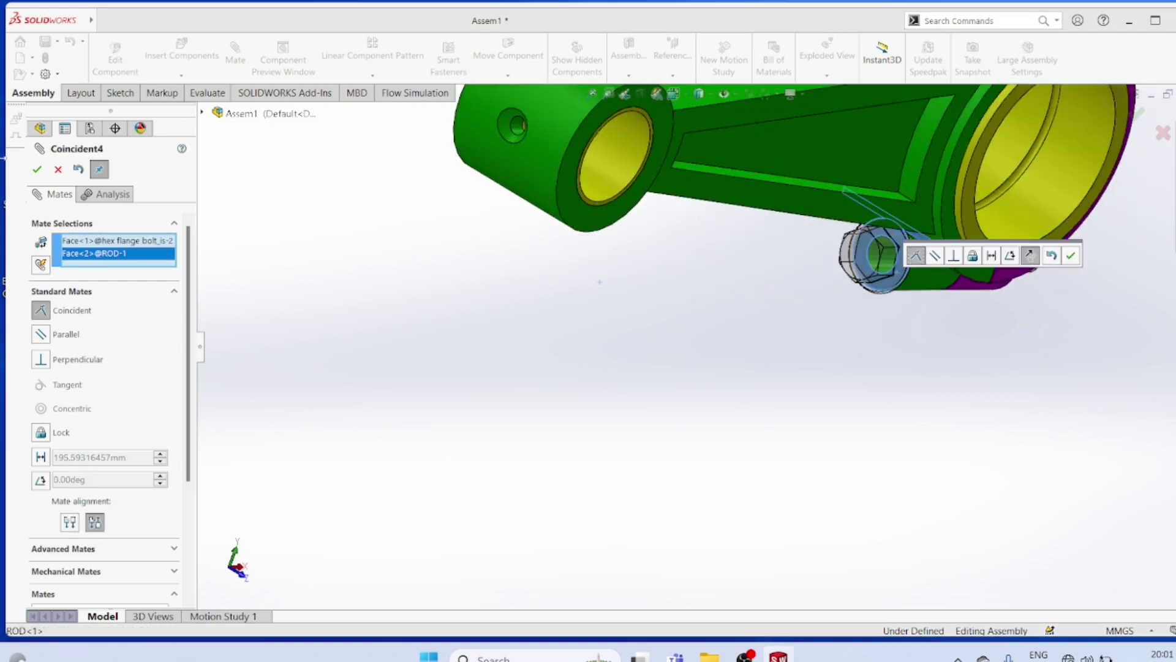
pyautogui.click(36, 170)
pyautogui.scroll(5, 619, 388)
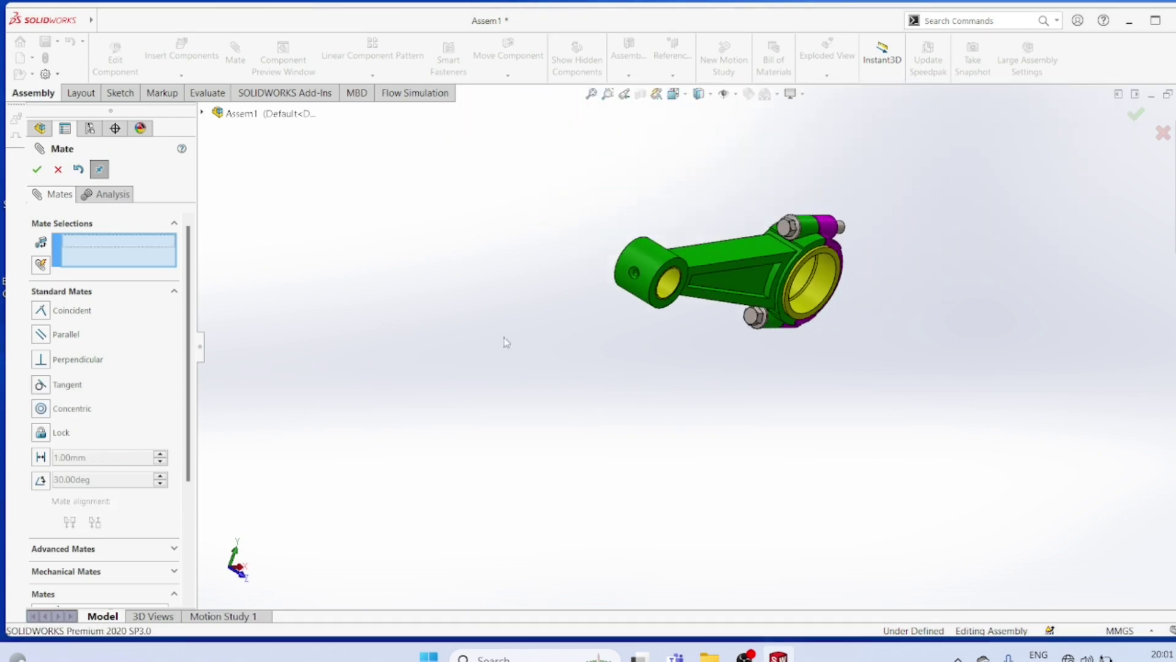
pyautogui.click(37, 169)
pyautogui.scroll(2, 677, 386)
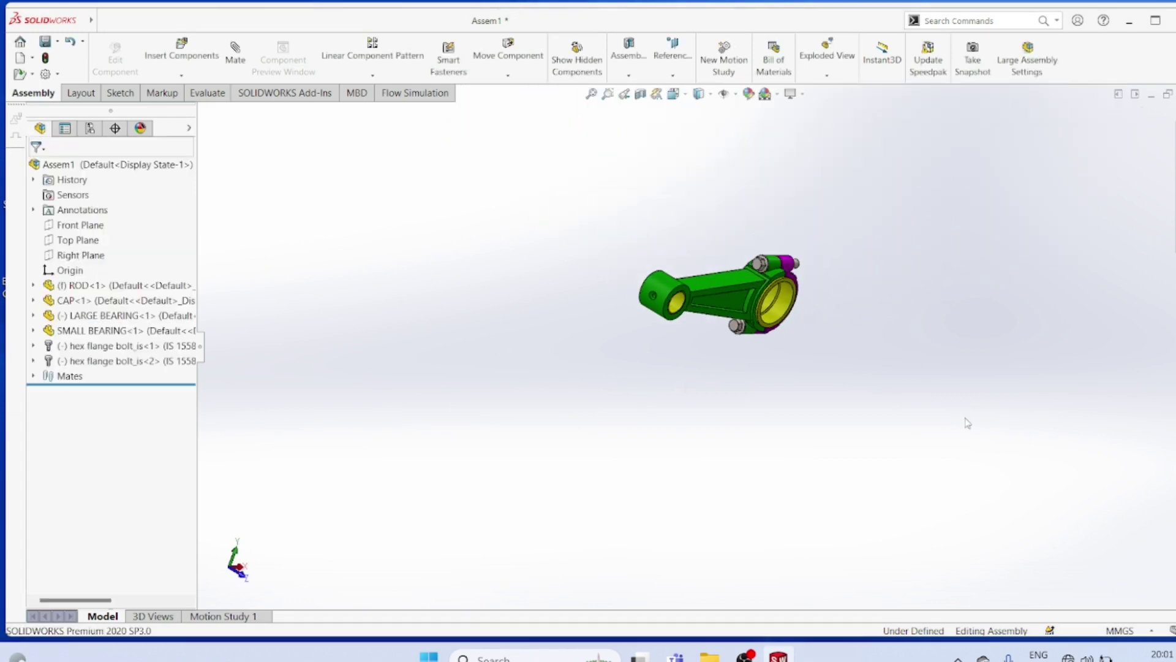
# Drag a Hexagon Flange Nut IS 15581 from Design Library Nuts > Hex Nuts into the assembly
pyautogui.click(1170, 149)
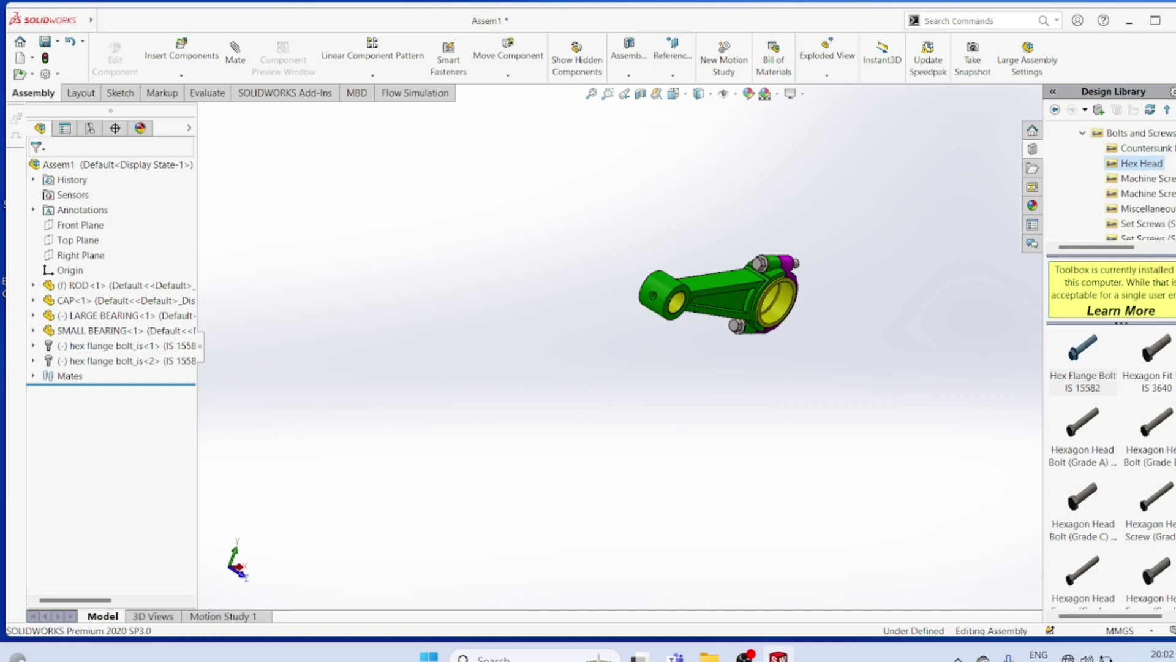
pyautogui.scroll(-3, 1109, 184)
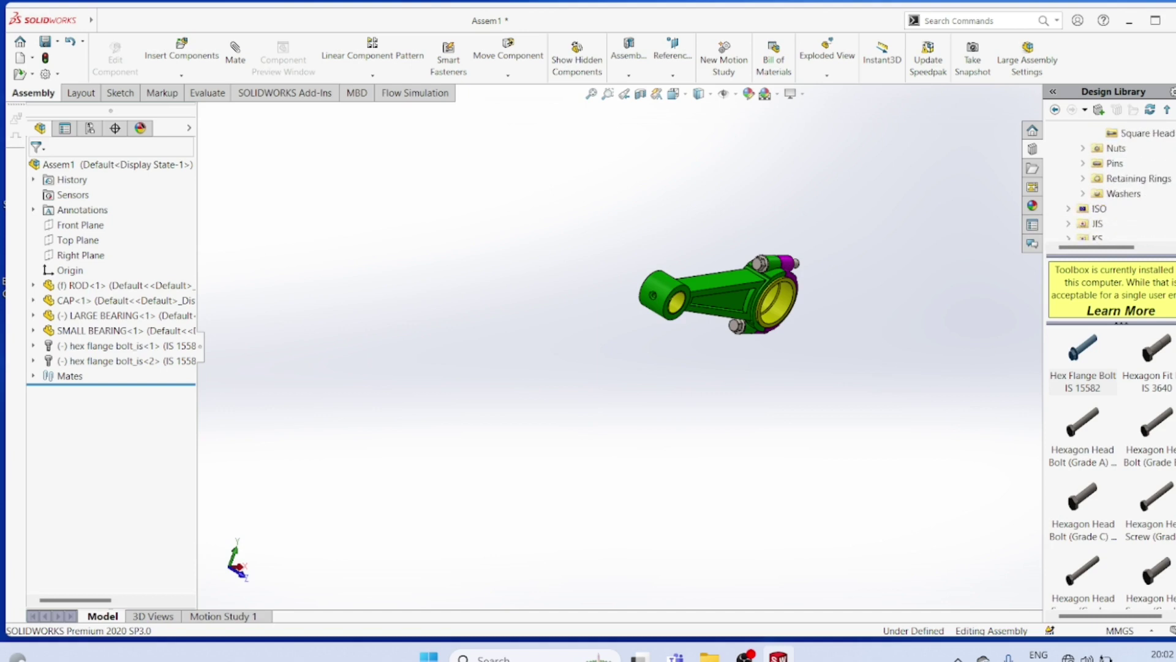
pyautogui.click(1083, 148)
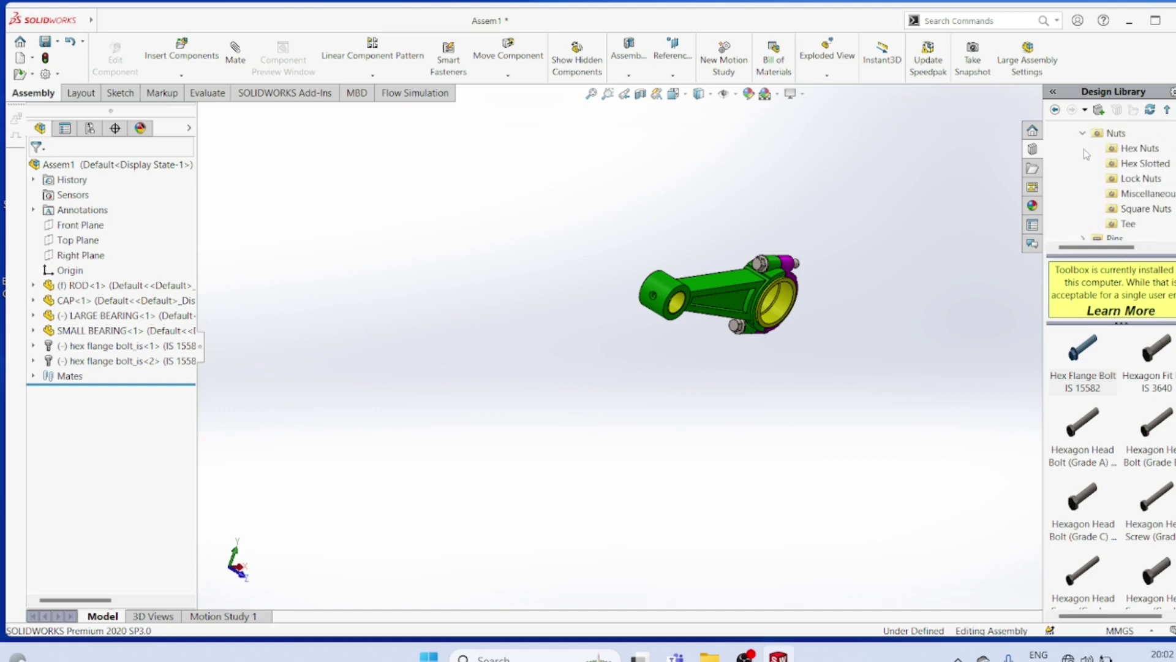
pyautogui.click(1138, 149)
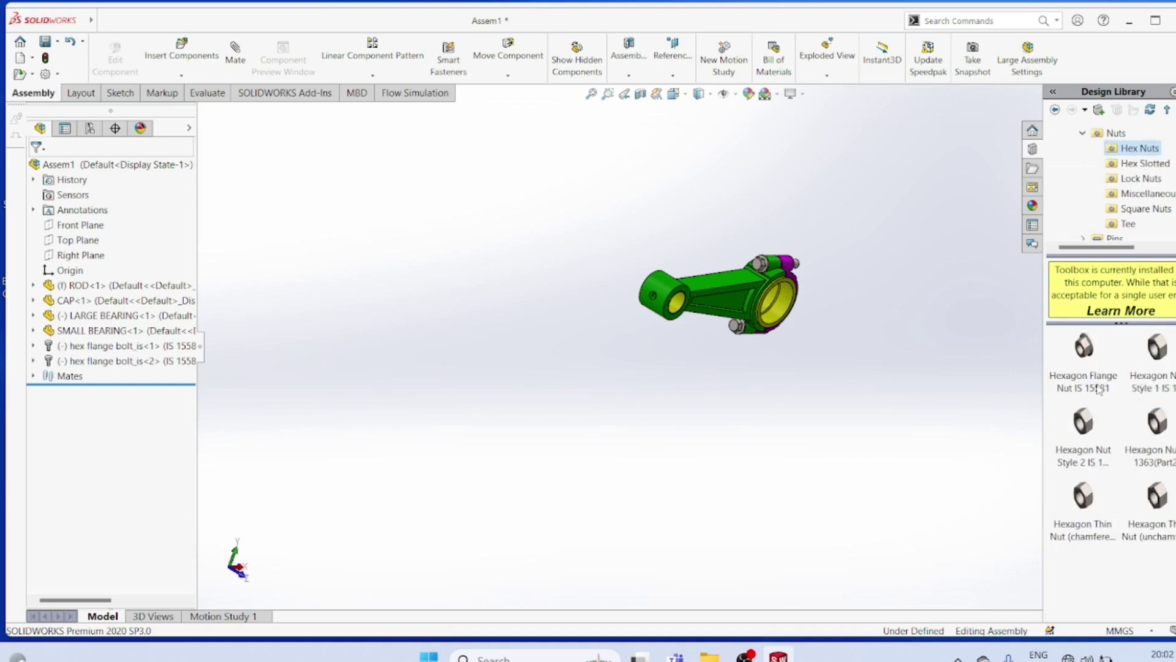
pyautogui.moveTo(1109, 386)
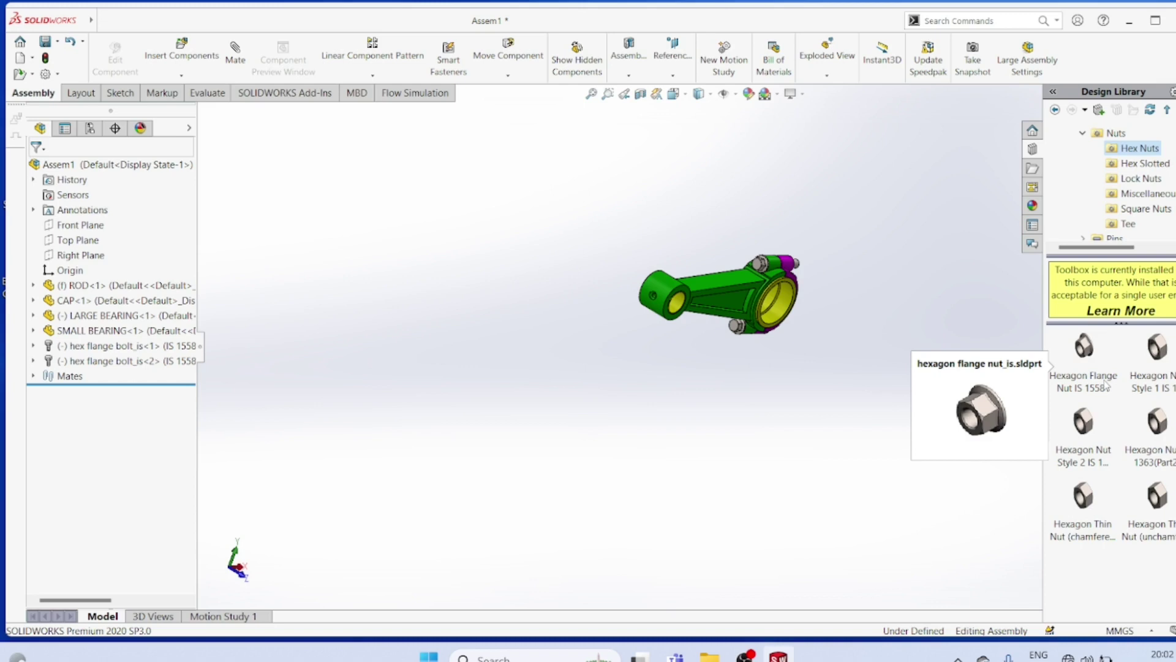
pyautogui.moveTo(1106, 384); pyautogui.dragTo(954, 390)
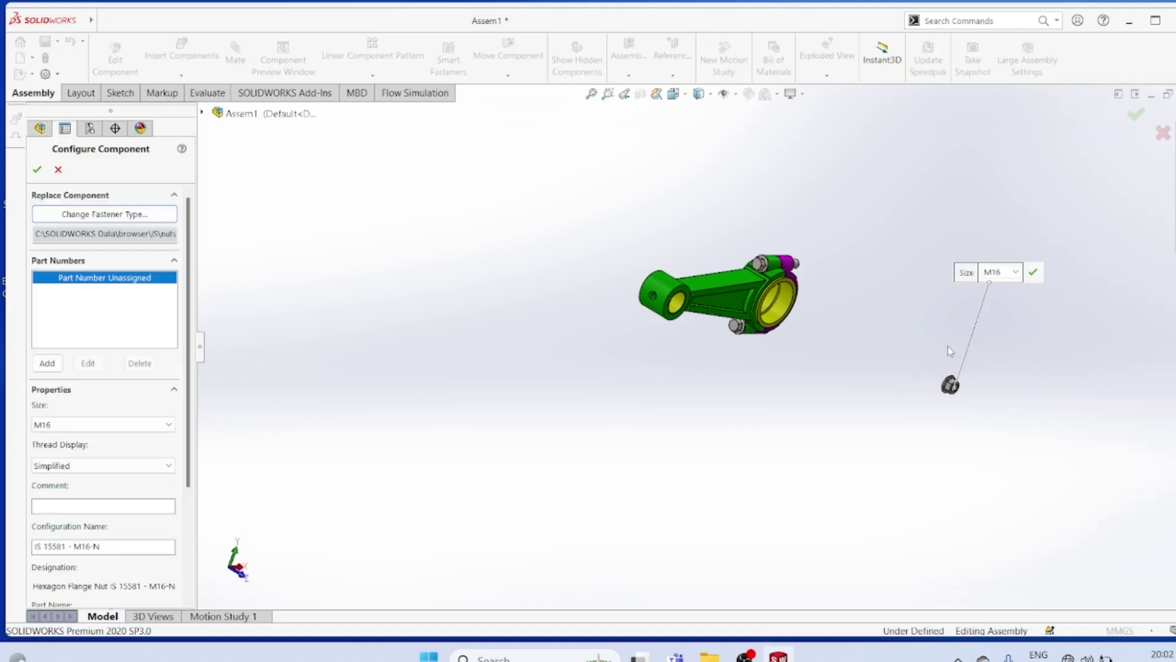
# Confirm the nut at M16 and drop a second copy, giving hexagon flange nut_is<1> and <2>
pyautogui.click(37, 169)
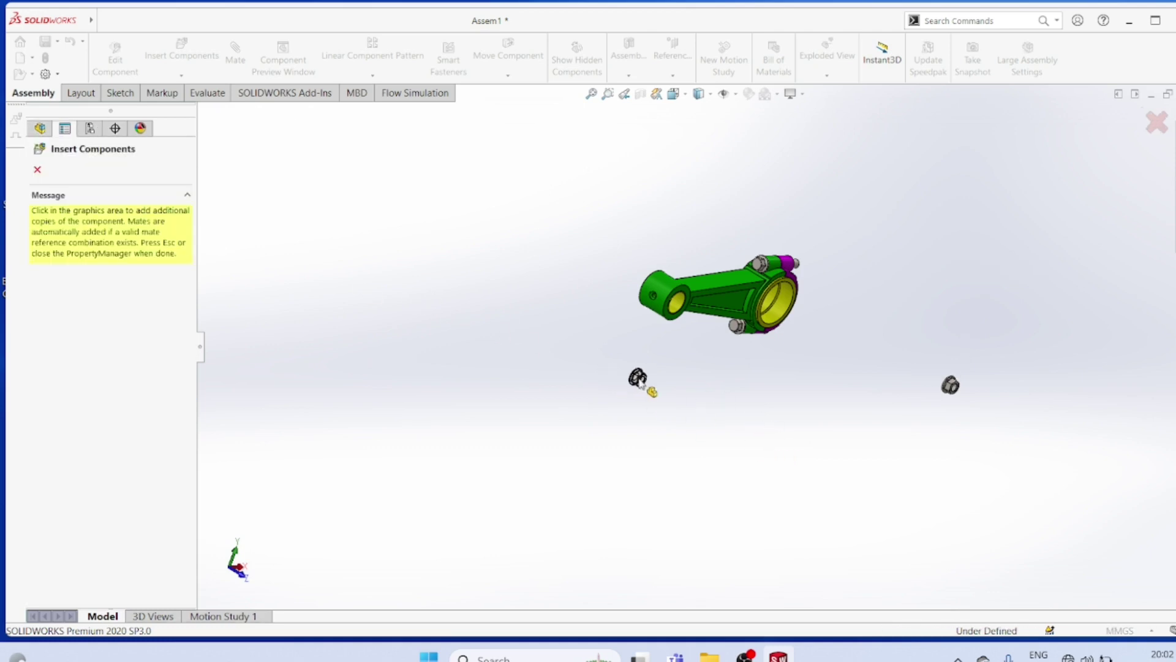
pyautogui.click(836, 424)
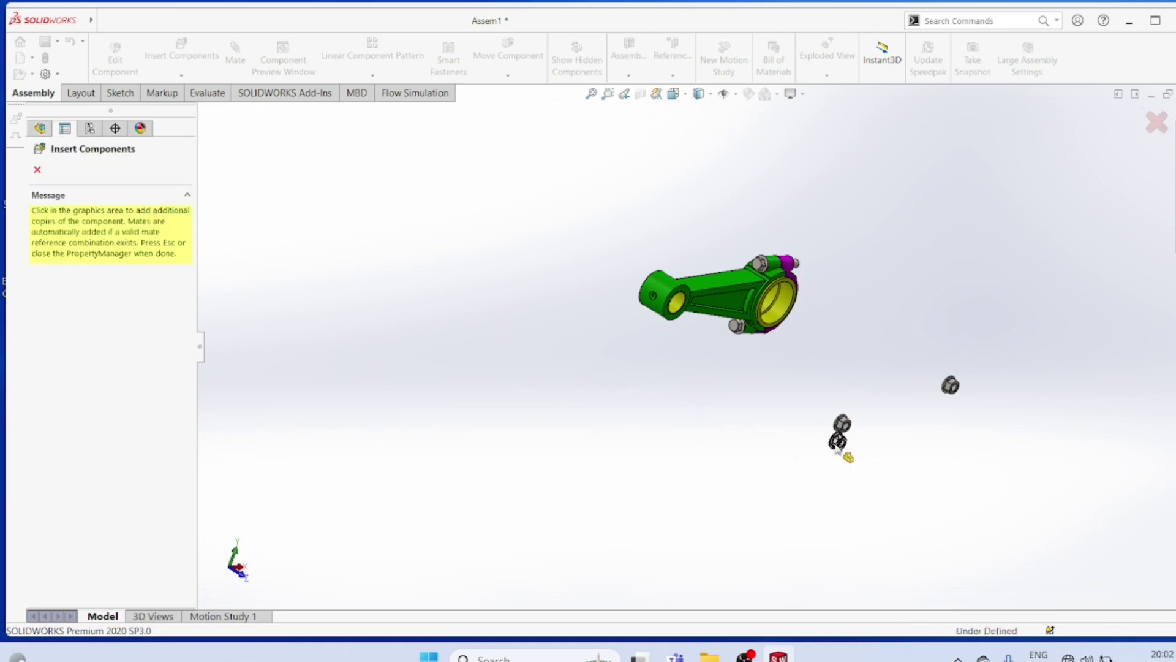
pyautogui.press('Escape')
pyautogui.scroll(-1, 851, 436)
pyautogui.moveTo(848, 317); pyautogui.dragTo(815, 331, button='middle')
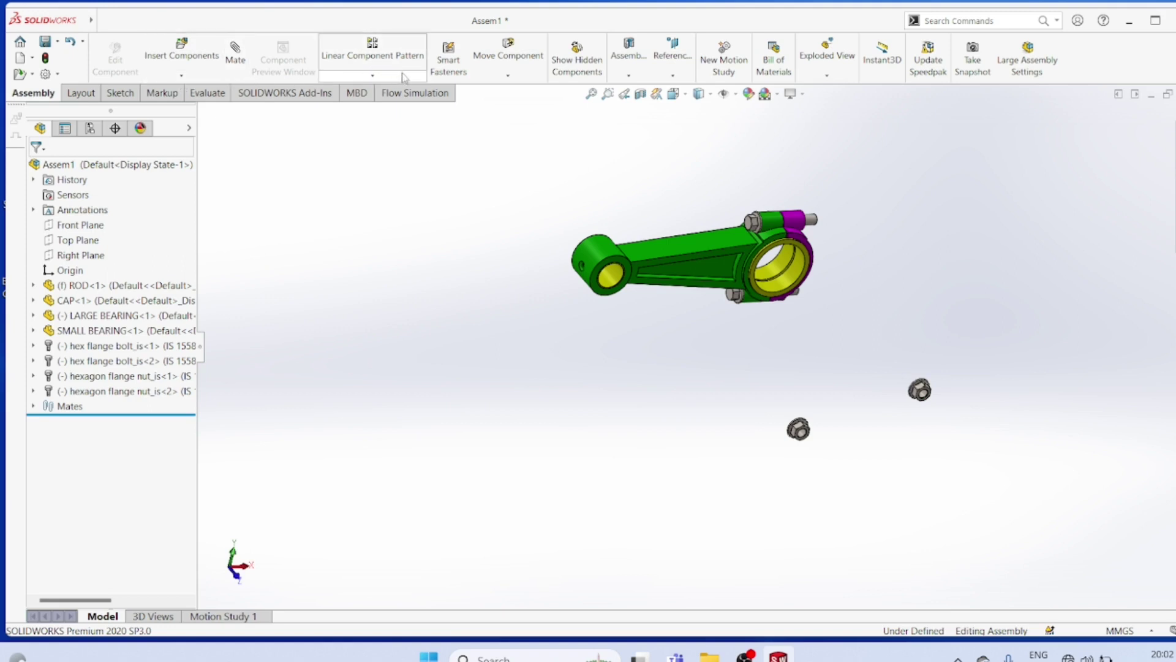
# Rotate the right-hand flange nut to face side-on, then start a new mate
pyautogui.click(508, 74)
pyautogui.click(520, 106)
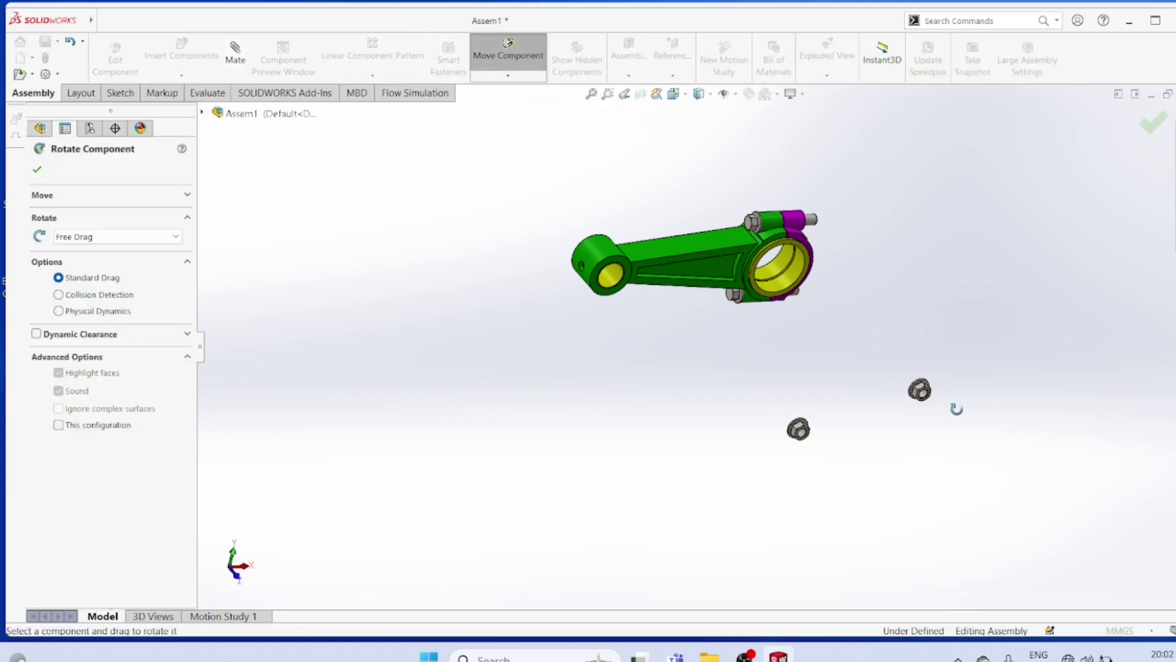
pyautogui.scroll(-4, 923, 393)
pyautogui.moveTo(849, 371); pyautogui.dragTo(644, 315)
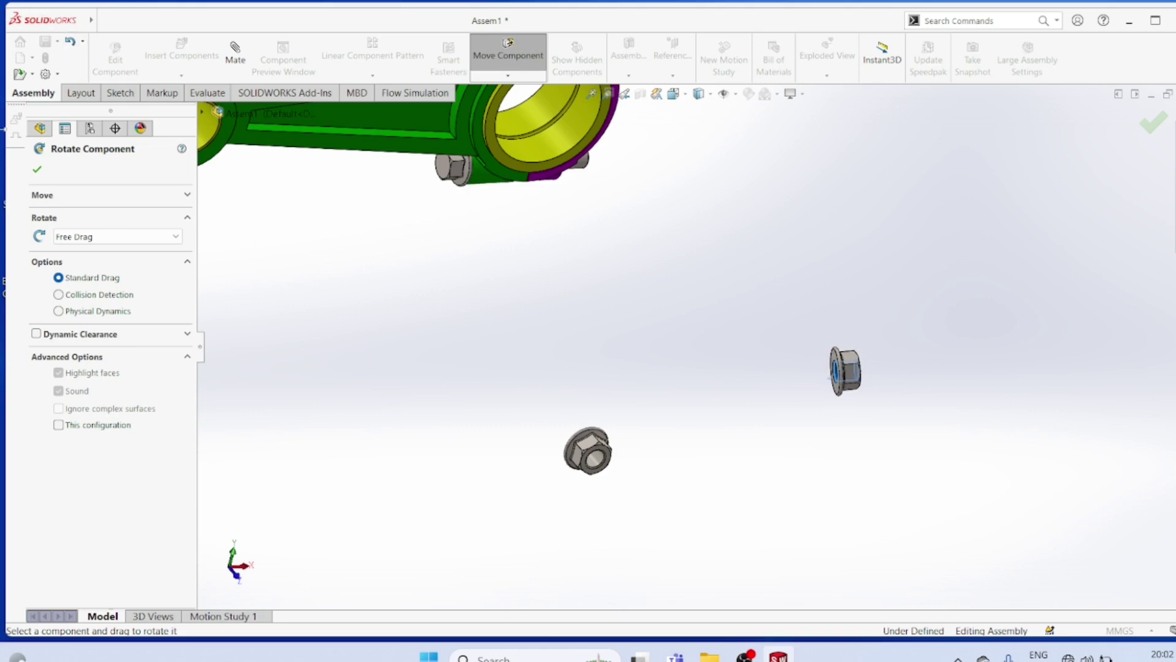
pyautogui.press('Escape')
pyautogui.click(236, 53)
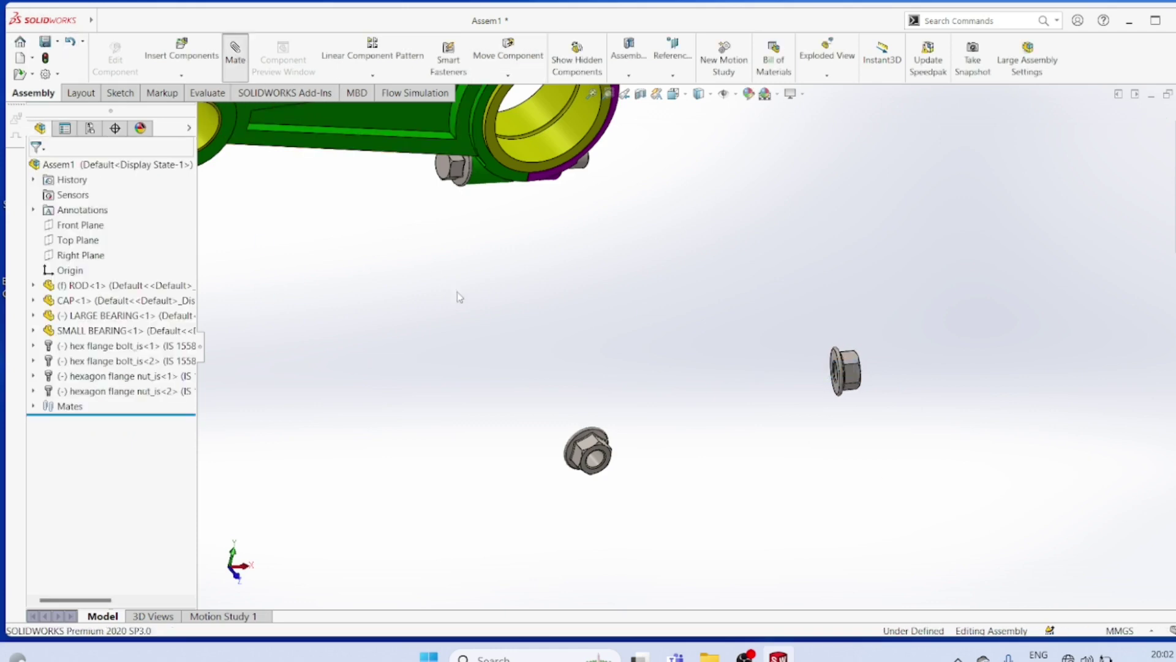
pyautogui.moveTo(713, 354); pyautogui.dragTo(822, 429, button='middle')
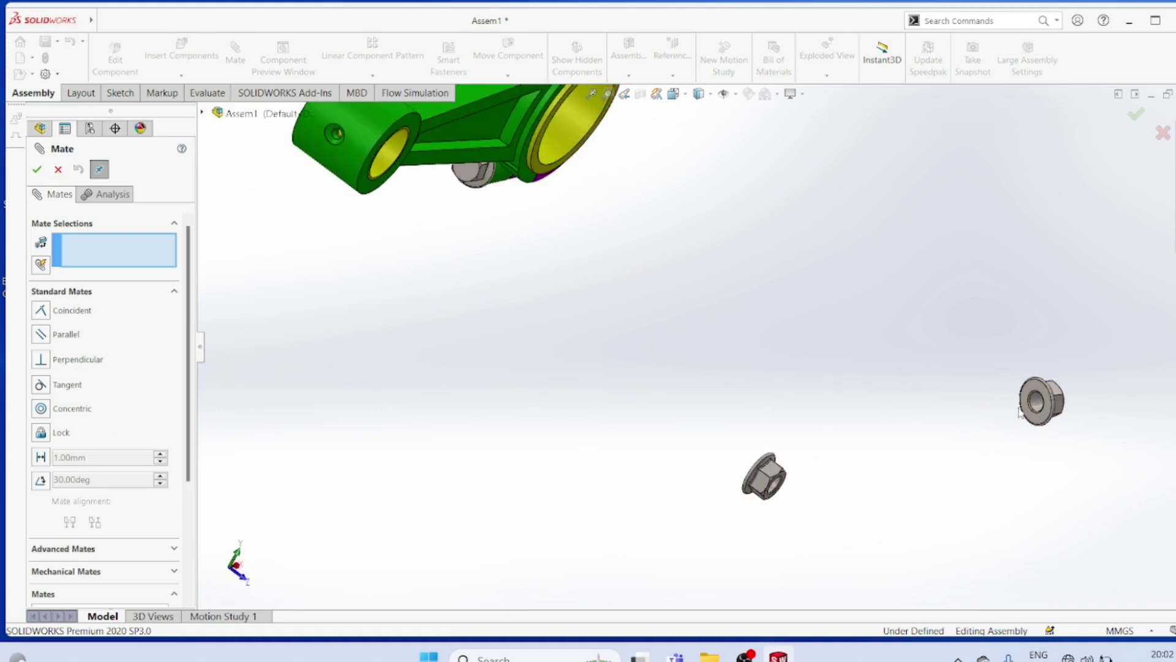
# Mate the nut's bore concentric with the upper bolt's shank and slide it past the bolt end
pyautogui.scroll(-3, 1039, 404)
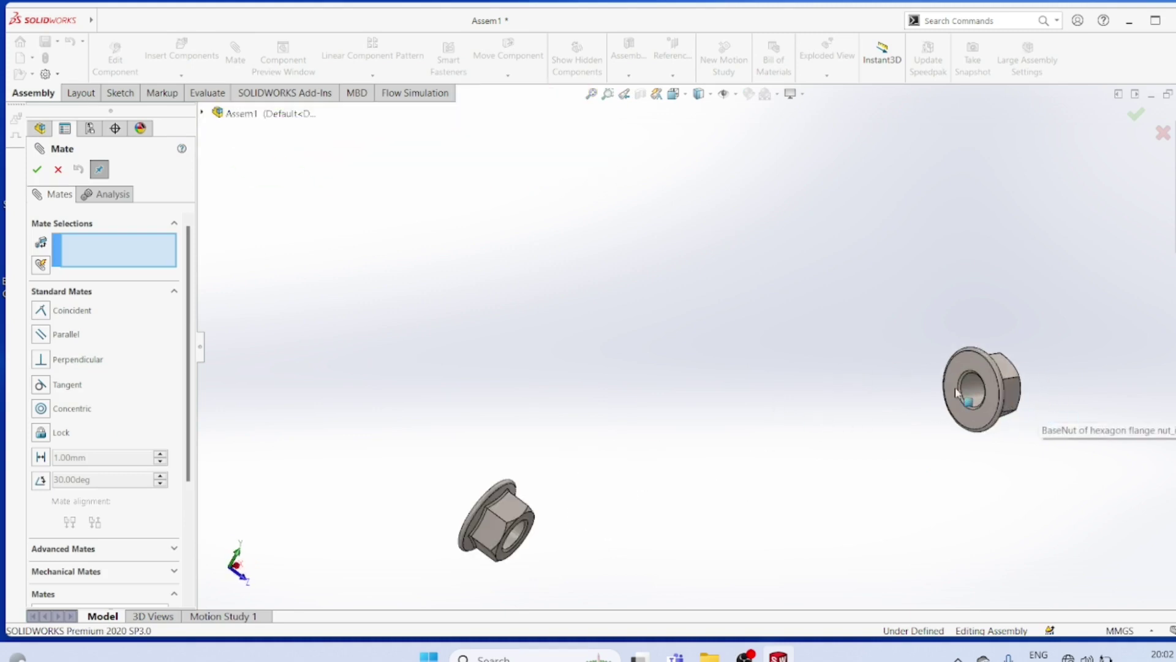
pyautogui.click(975, 391)
pyautogui.scroll(5, 662, 216)
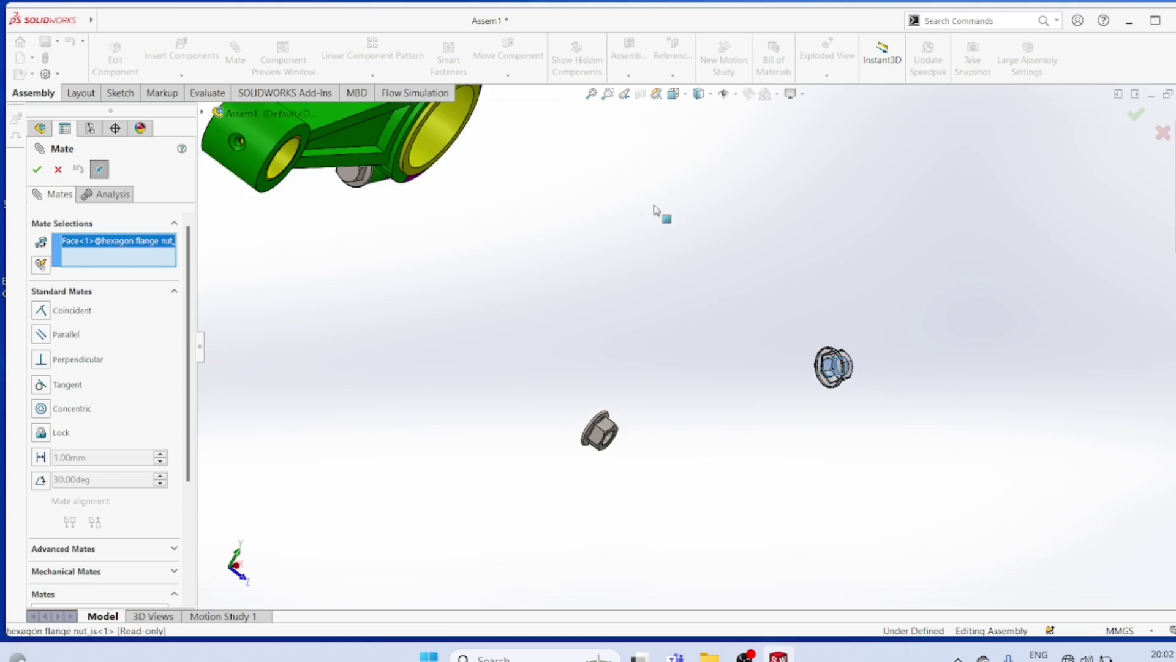
pyautogui.moveTo(630, 192); pyautogui.dragTo(556, 216, button='middle')
pyautogui.scroll(-3, 667, 196)
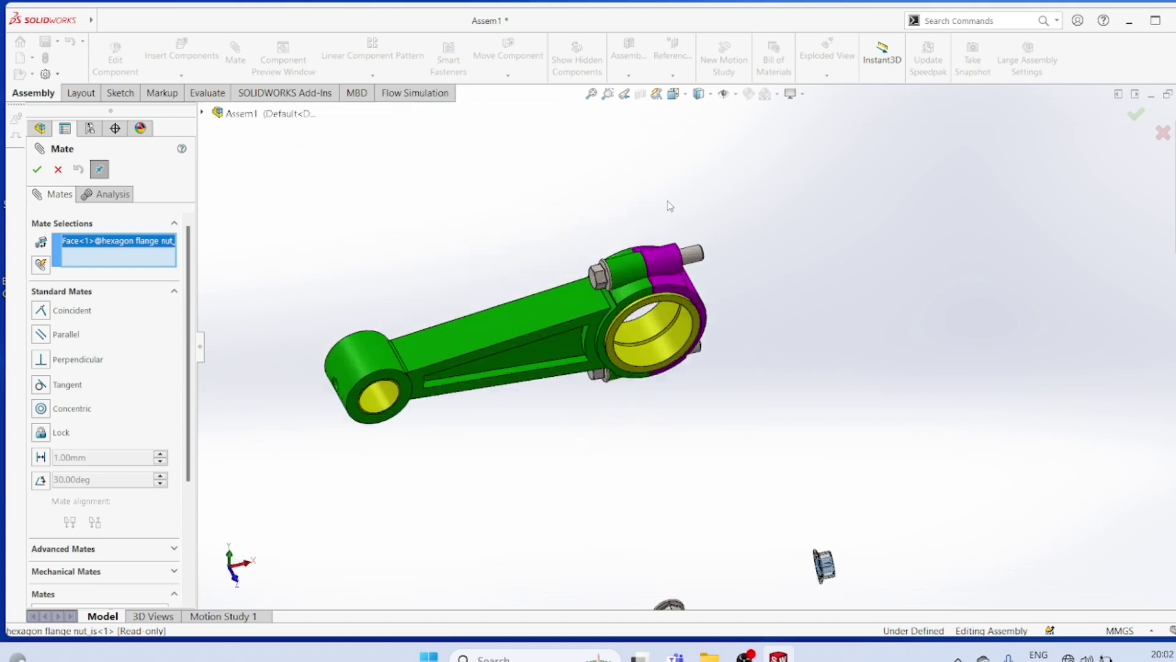
pyautogui.click(704, 276)
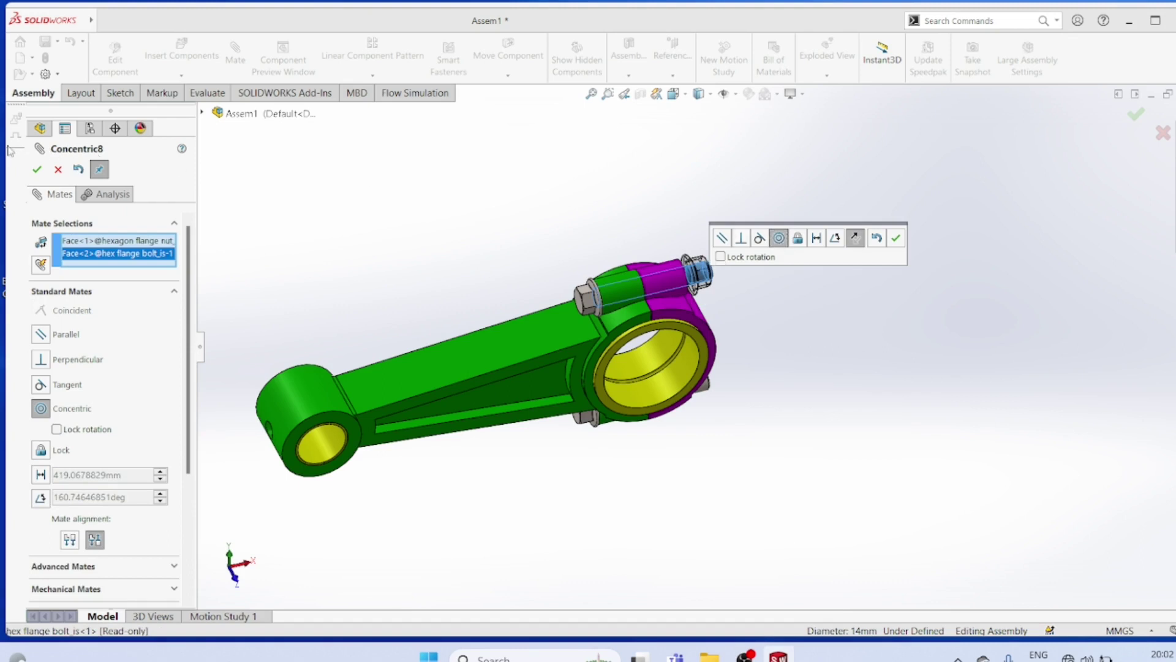
pyautogui.rightClick(709, 299)
pyautogui.moveTo(707, 282); pyautogui.dragTo(809, 267)
pyautogui.click(36, 170)
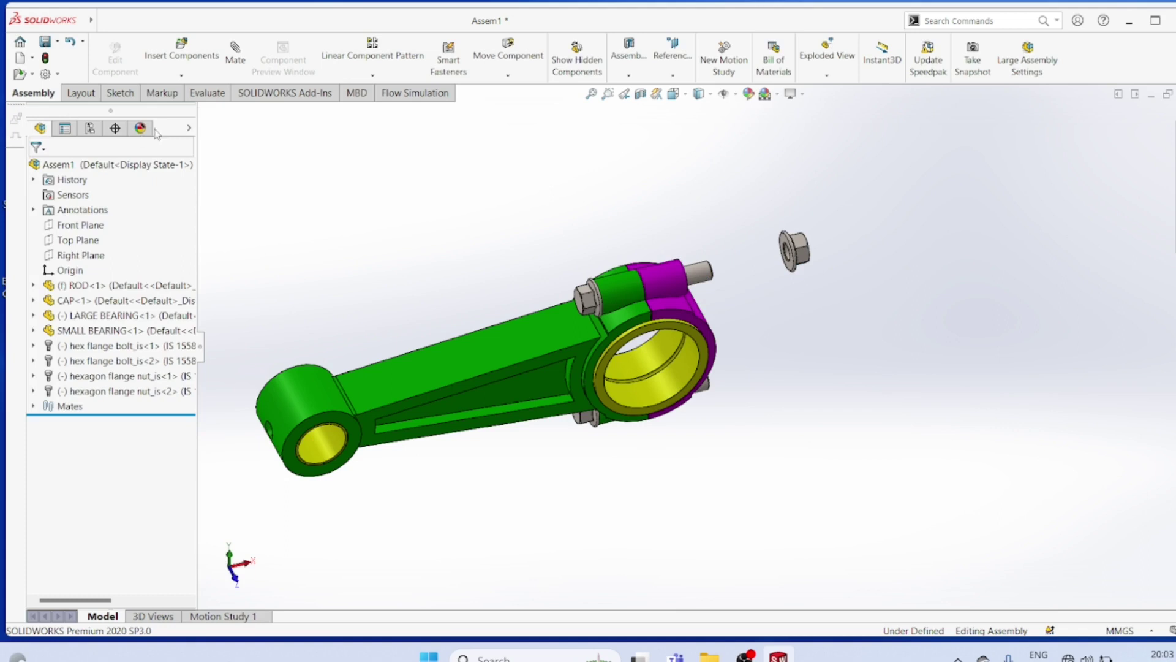
# Mate the cap face coincident with the first nut's flange edge on the upper bolt
pyautogui.click(236, 54)
pyautogui.moveTo(717, 361)
pyautogui.mouseDown(button='middle')
pyautogui.moveTo(748, 375)
pyautogui.moveTo(705, 343)
pyautogui.mouseUp(button='middle')
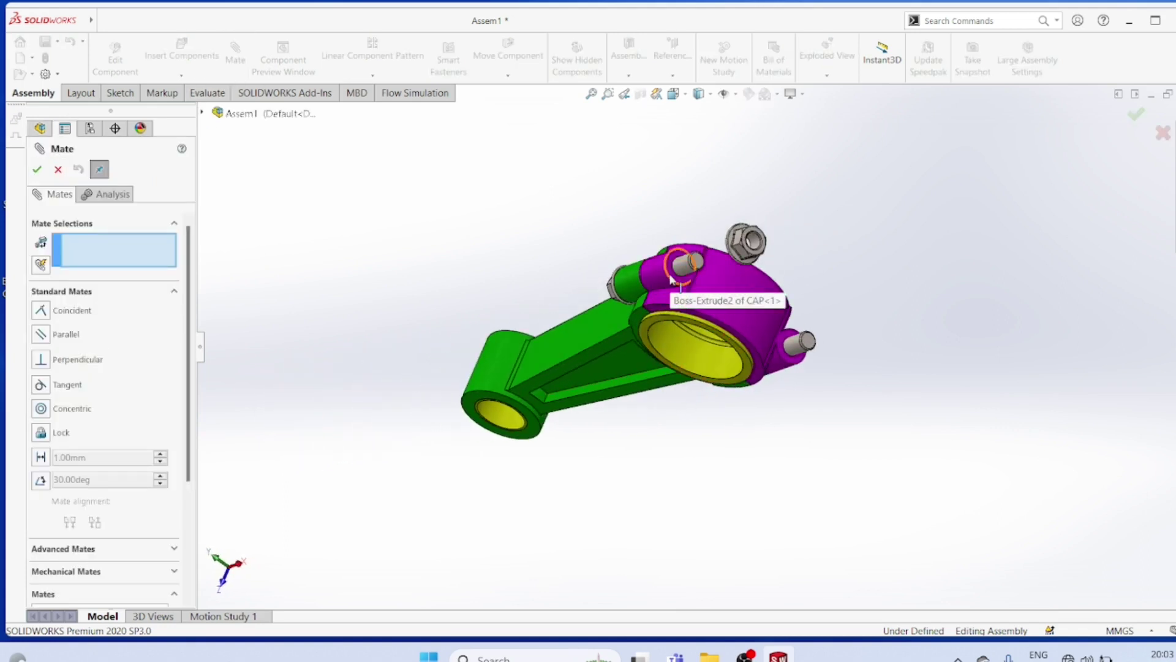
pyautogui.scroll(-3, 671, 278)
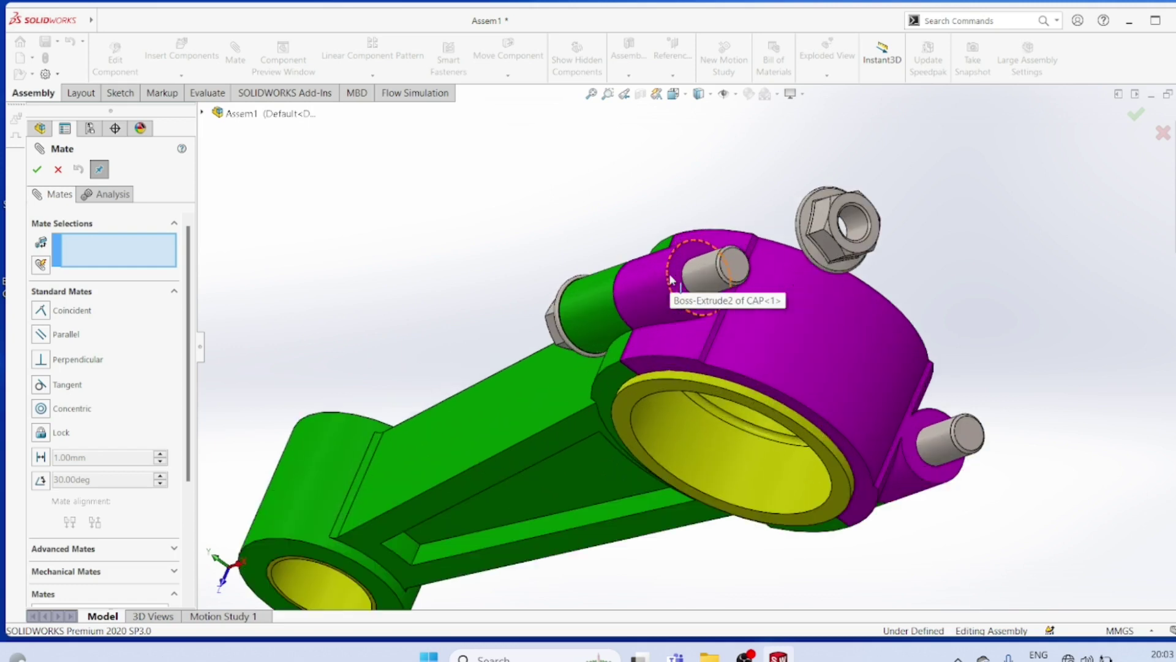
pyautogui.click(675, 281)
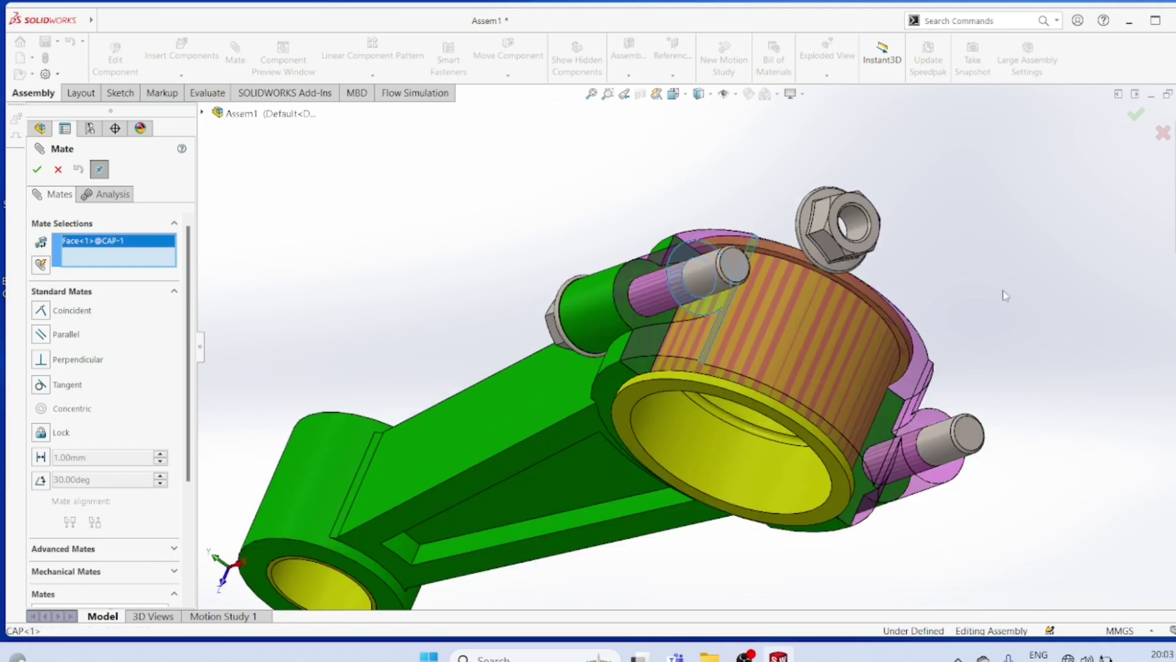
pyautogui.moveTo(1005, 294); pyautogui.dragTo(942, 288, button='middle')
pyautogui.scroll(4, 1103, 256)
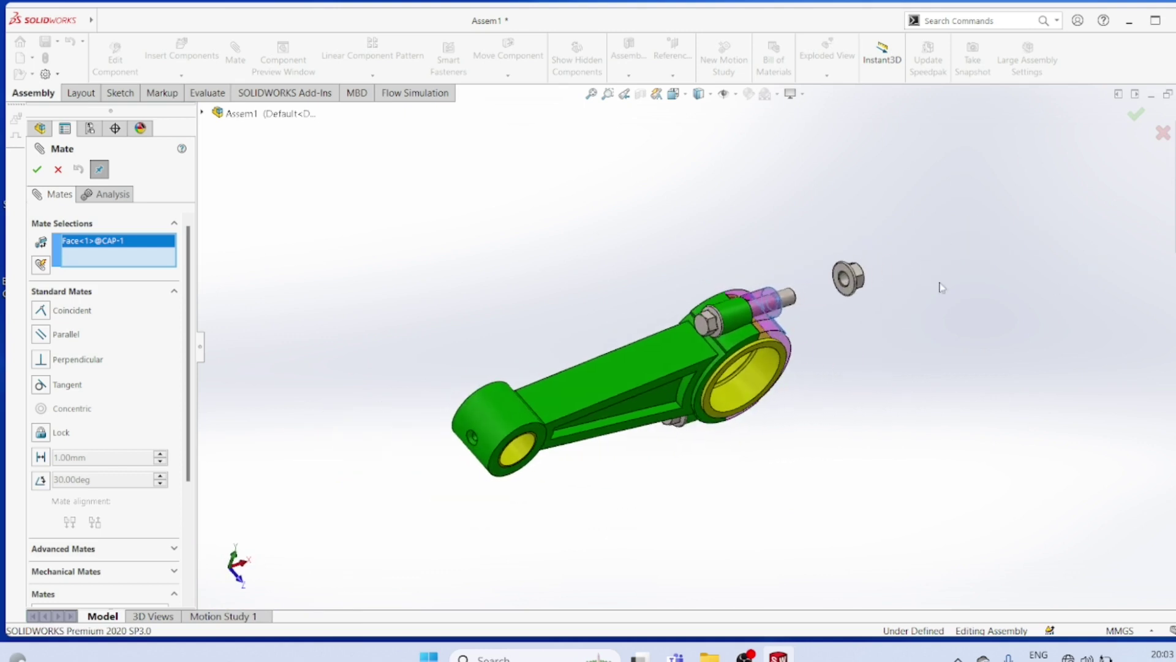
pyautogui.click(854, 275)
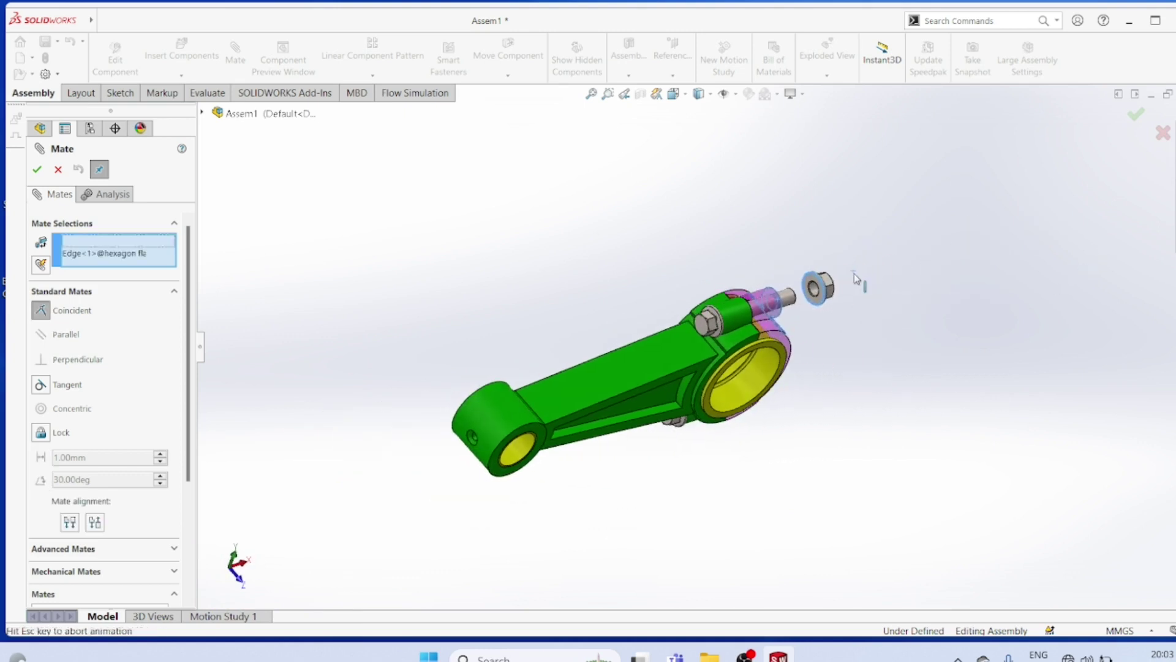
pyautogui.click(37, 169)
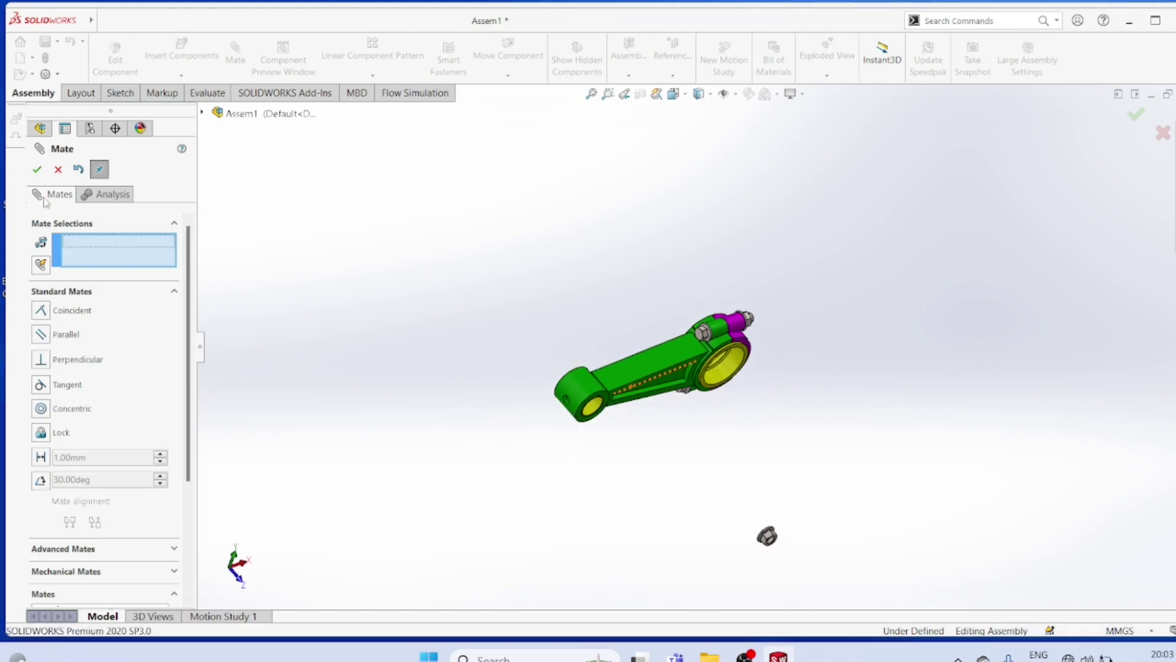
pyautogui.click(37, 169)
# Rotate the second flange nut so it faces the lower bolt
pyautogui.moveTo(785, 460); pyautogui.dragTo(721, 380, button='middle')
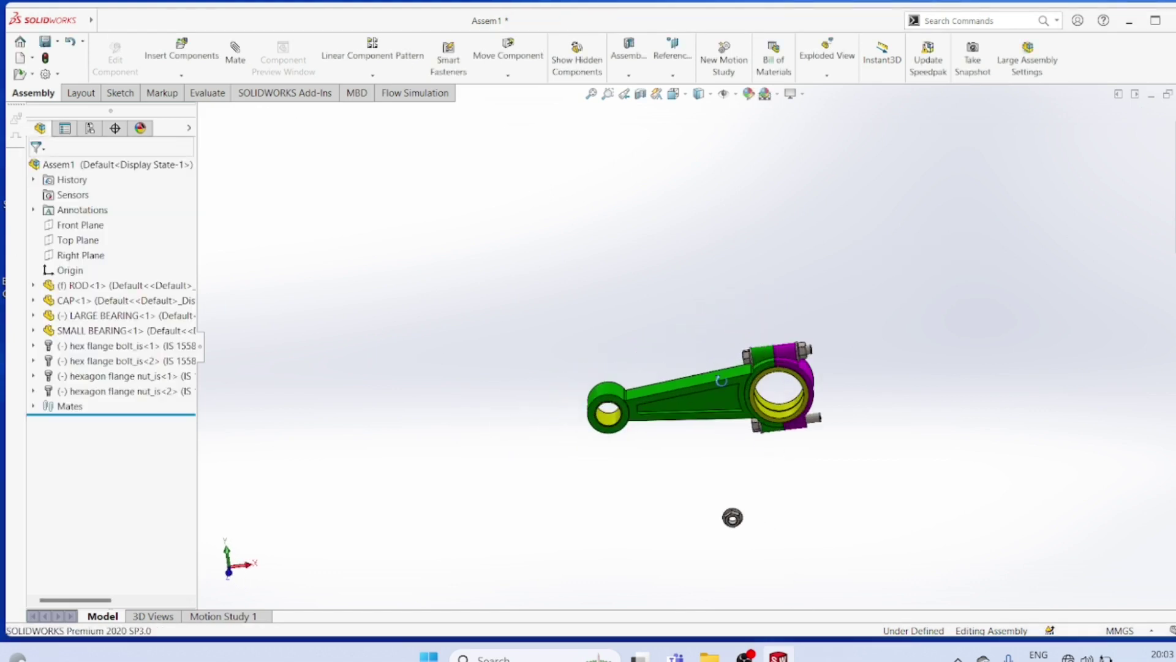
pyautogui.click(507, 74)
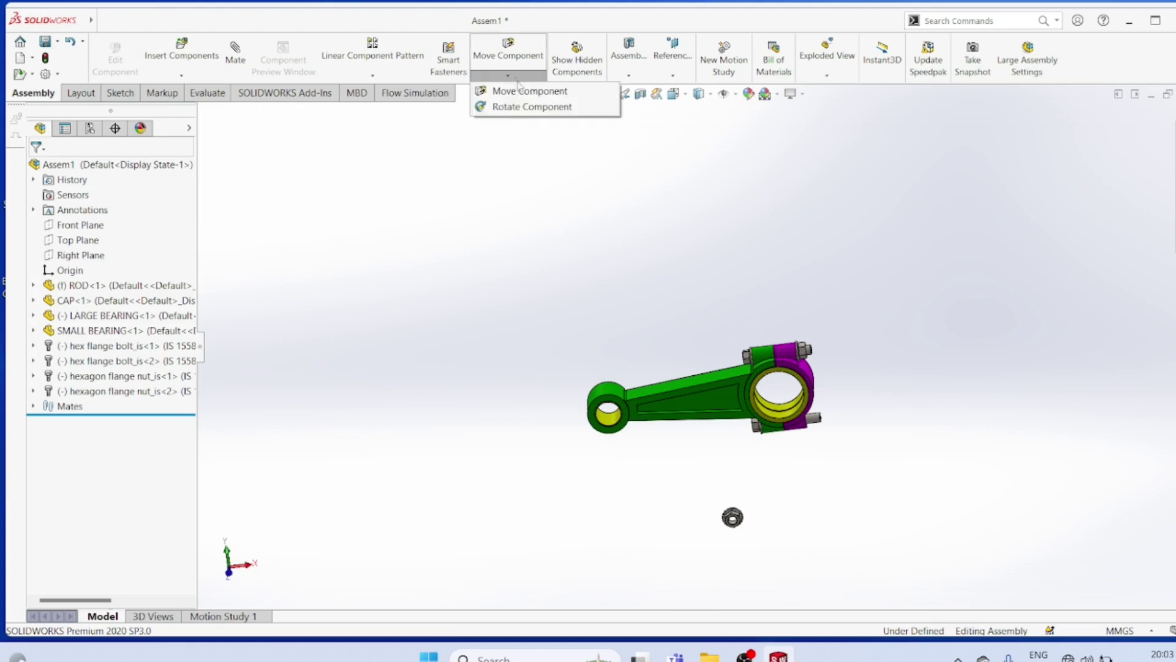
pyautogui.click(508, 106)
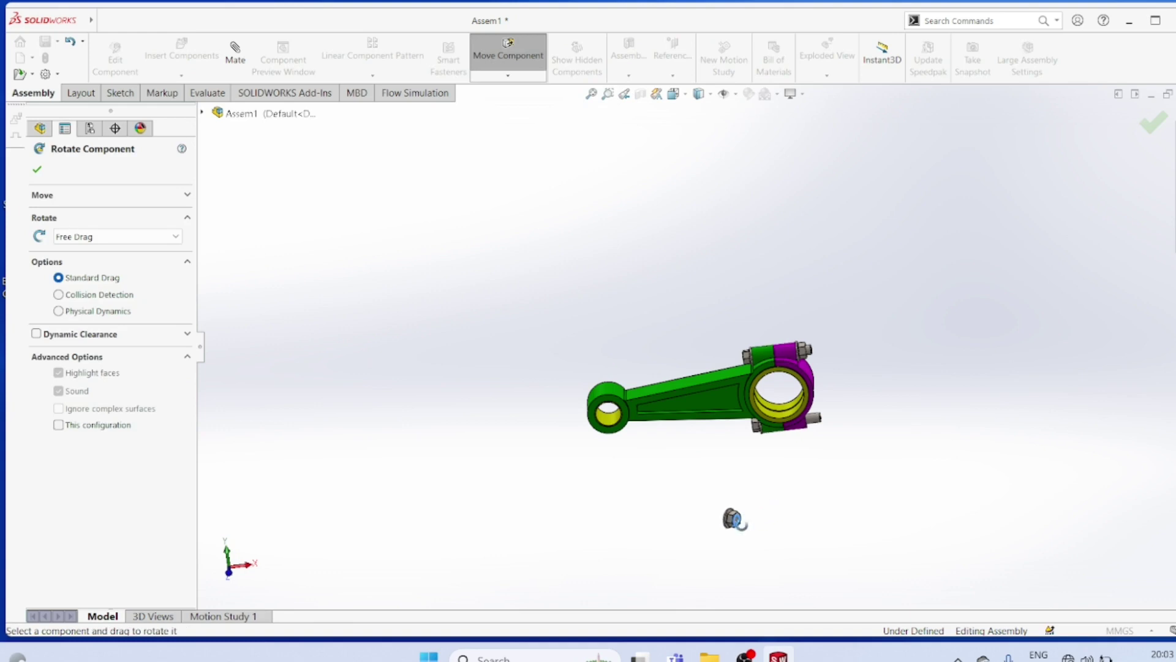
pyautogui.moveTo(735, 519); pyautogui.dragTo(764, 503)
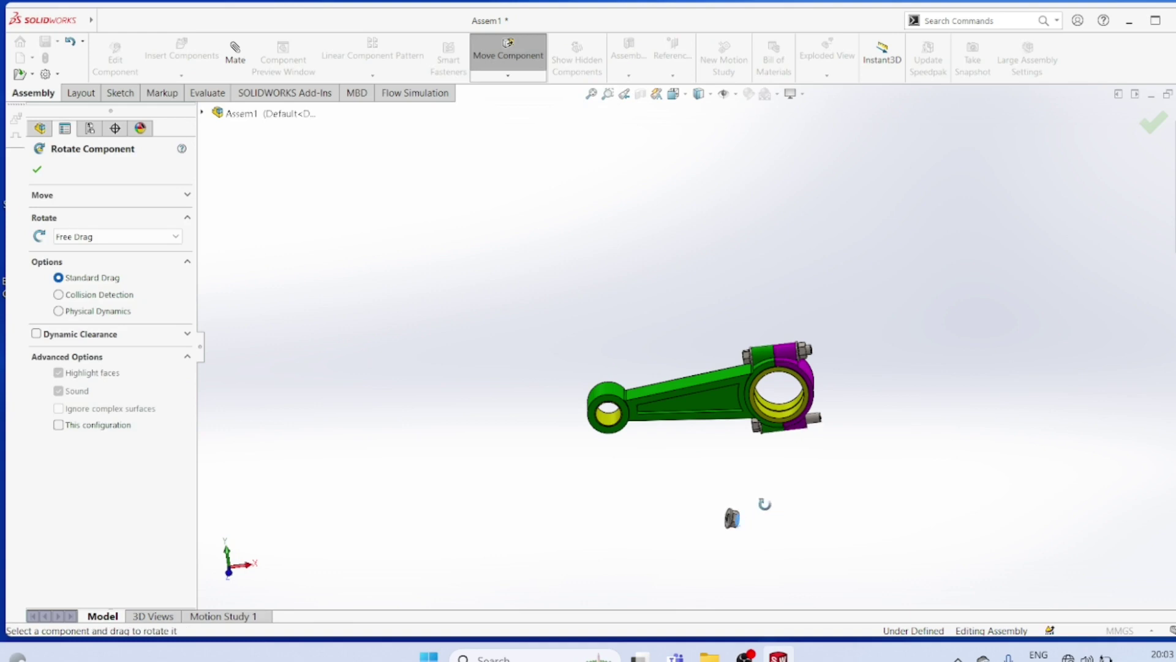
pyautogui.click(37, 171)
# Make the second nut's bore concentric with the lower bolt's shank and slide it past the bolt end
pyautogui.click(236, 50)
pyautogui.scroll(-6, 796, 572)
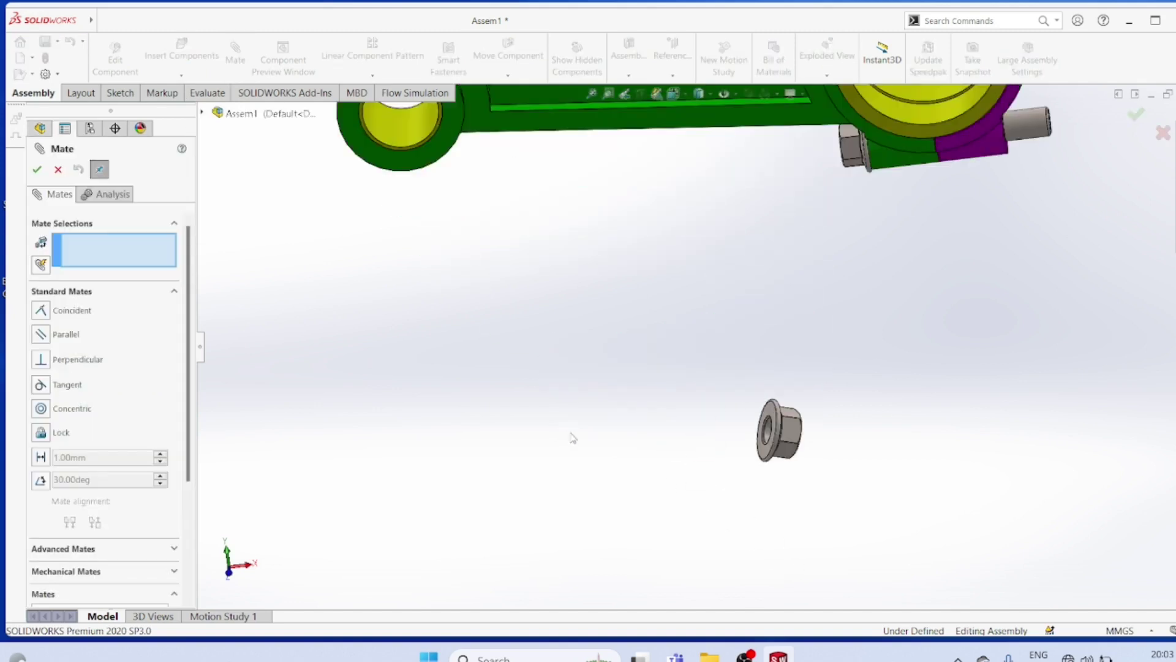
pyautogui.moveTo(593, 444); pyautogui.dragTo(636, 466, button='middle')
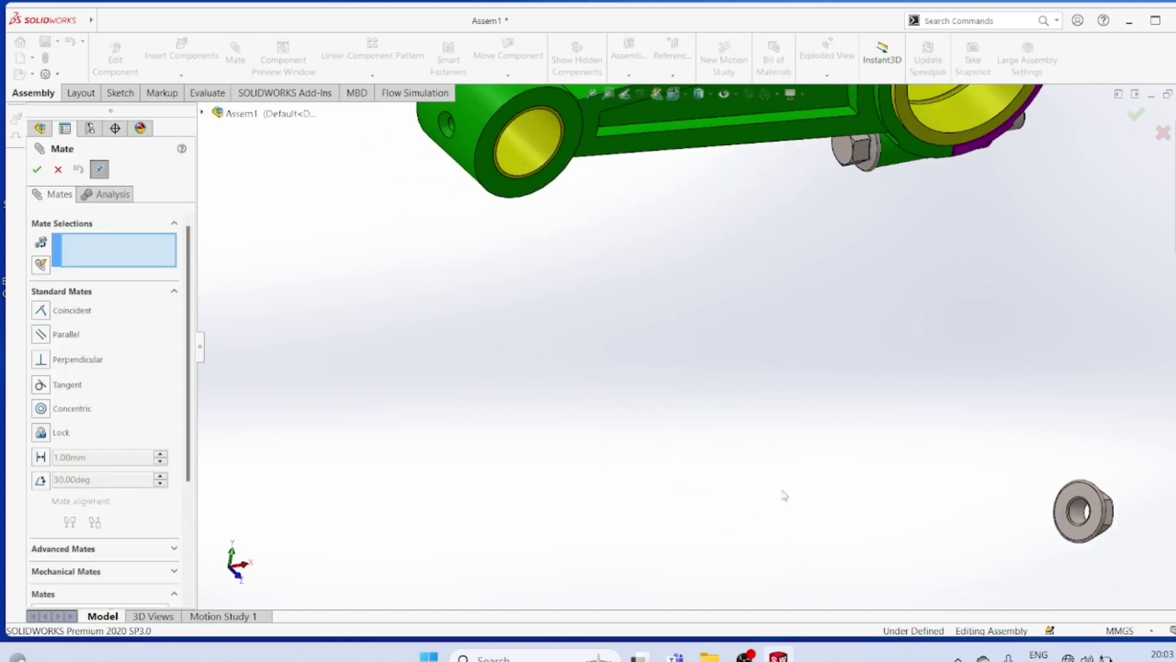
pyautogui.click(1079, 518)
pyautogui.press('f')
pyautogui.moveTo(993, 454); pyautogui.dragTo(1002, 387, button='middle')
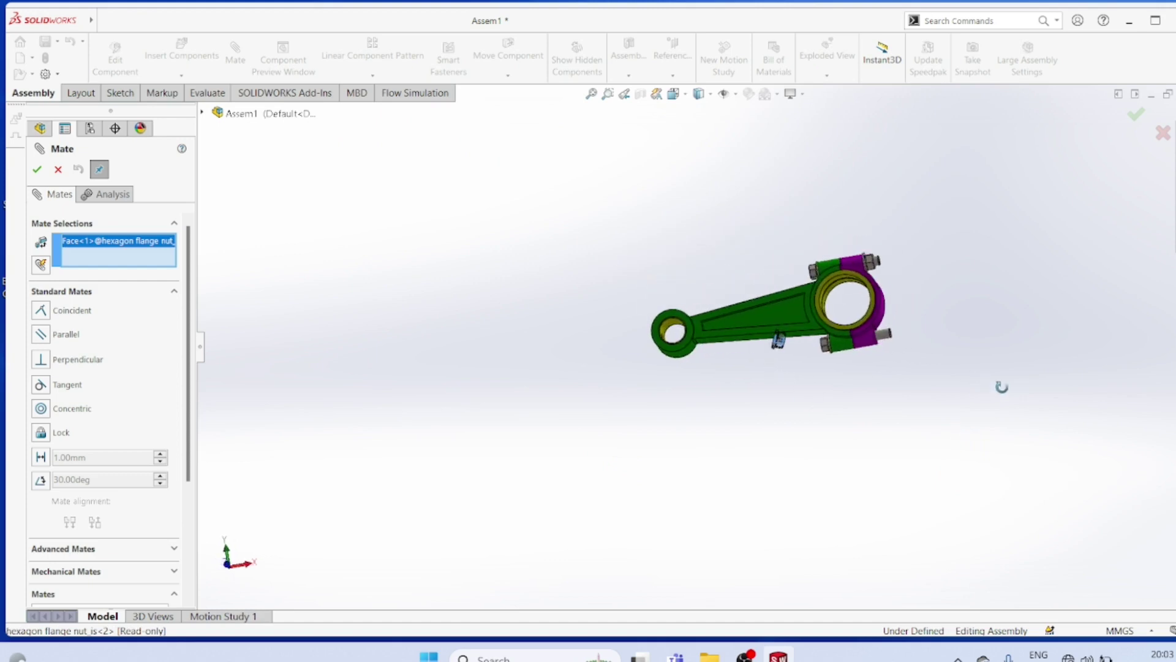
pyautogui.click(886, 340)
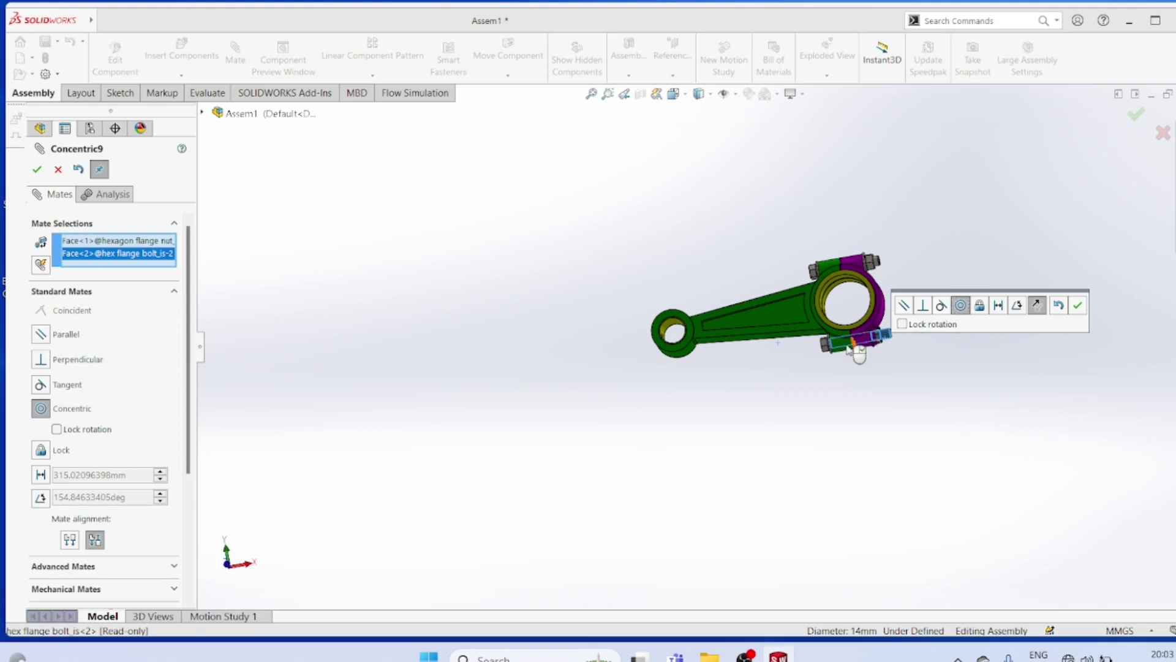
pyautogui.click(37, 169)
pyautogui.scroll(-2, 574, 452)
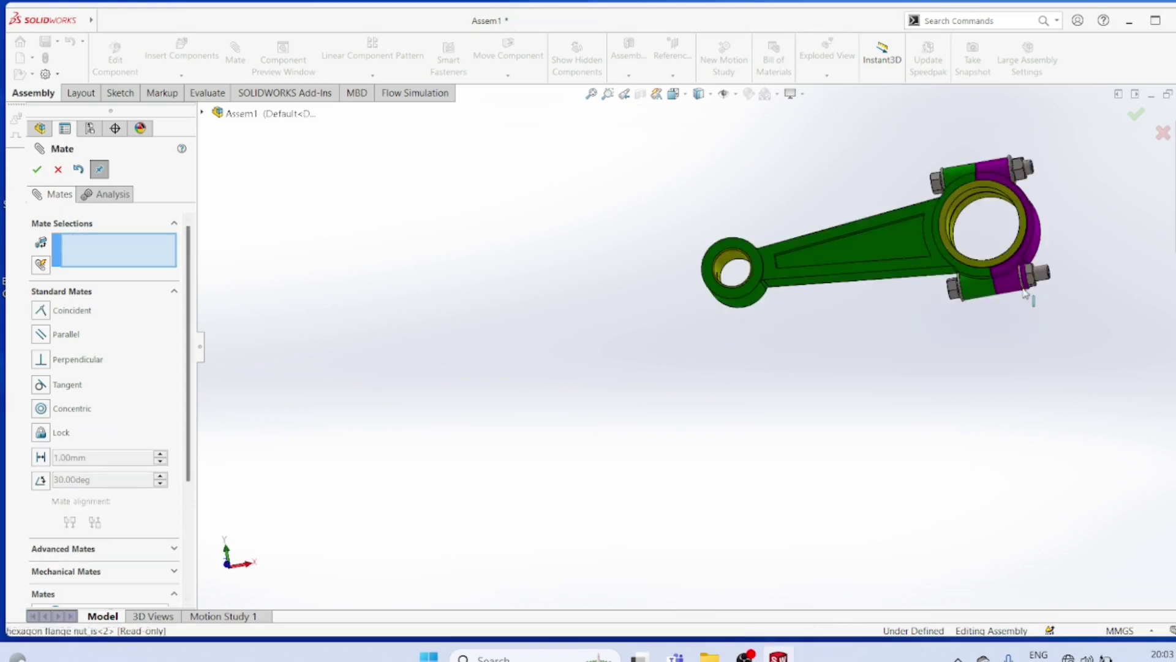
pyautogui.moveTo(1029, 295); pyautogui.dragTo(1083, 288)
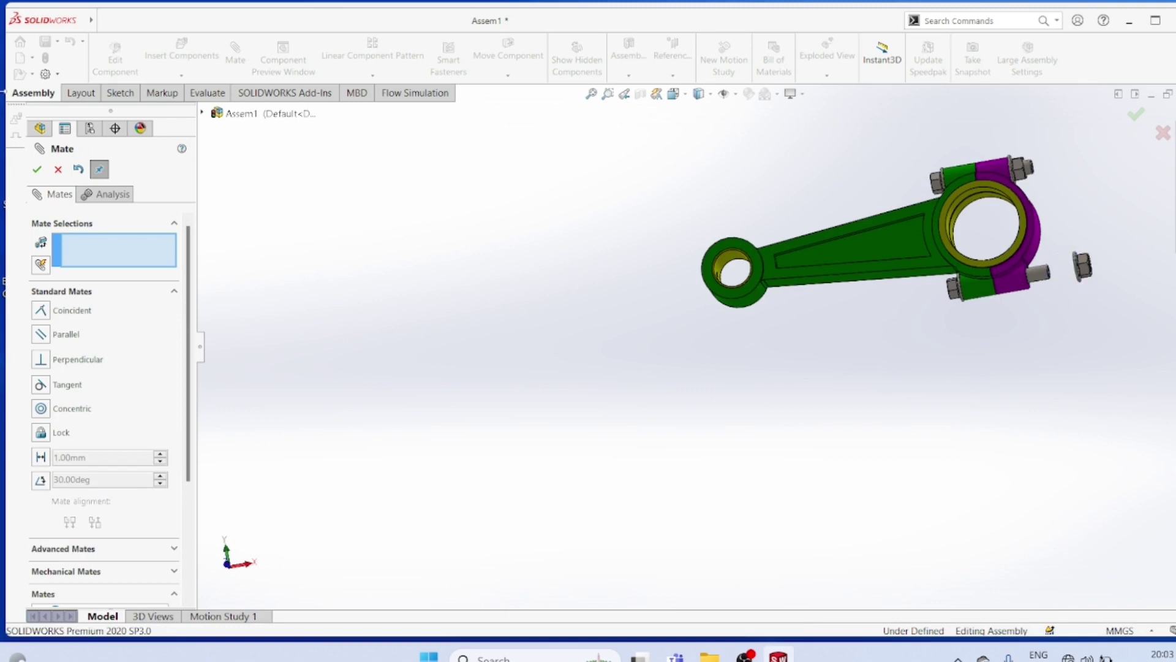
# Mate the second nut's flange face coincident with the cap face, then zoom to fit the assembly
pyautogui.click(38, 170)
pyautogui.scroll(-4, 1074, 310)
pyautogui.moveTo(955, 282); pyautogui.dragTo(797, 257, button='middle')
pyautogui.click(235, 52)
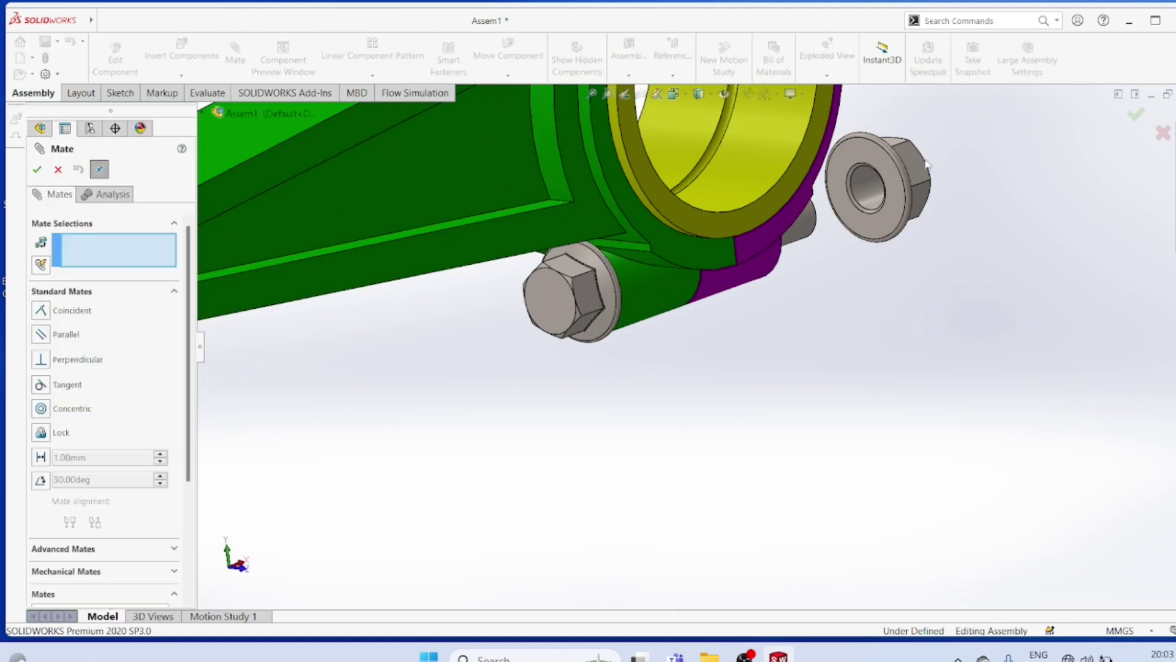
pyautogui.click(897, 172)
pyautogui.moveTo(1002, 263); pyautogui.dragTo(842, 282, button='middle')
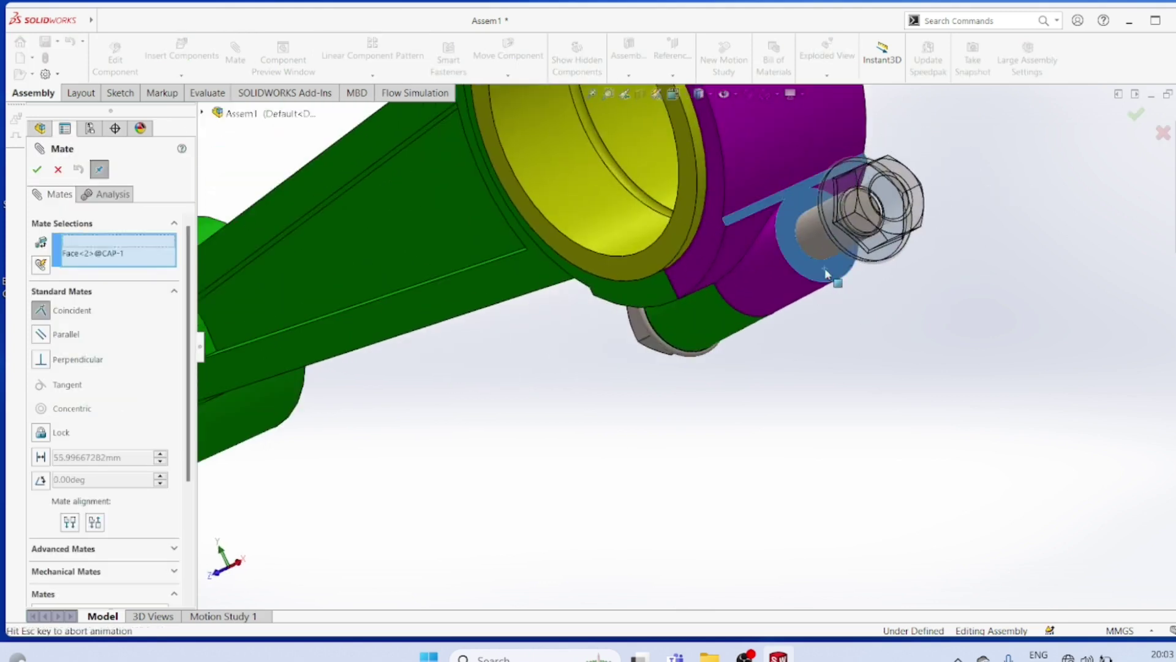
pyautogui.click(825, 268)
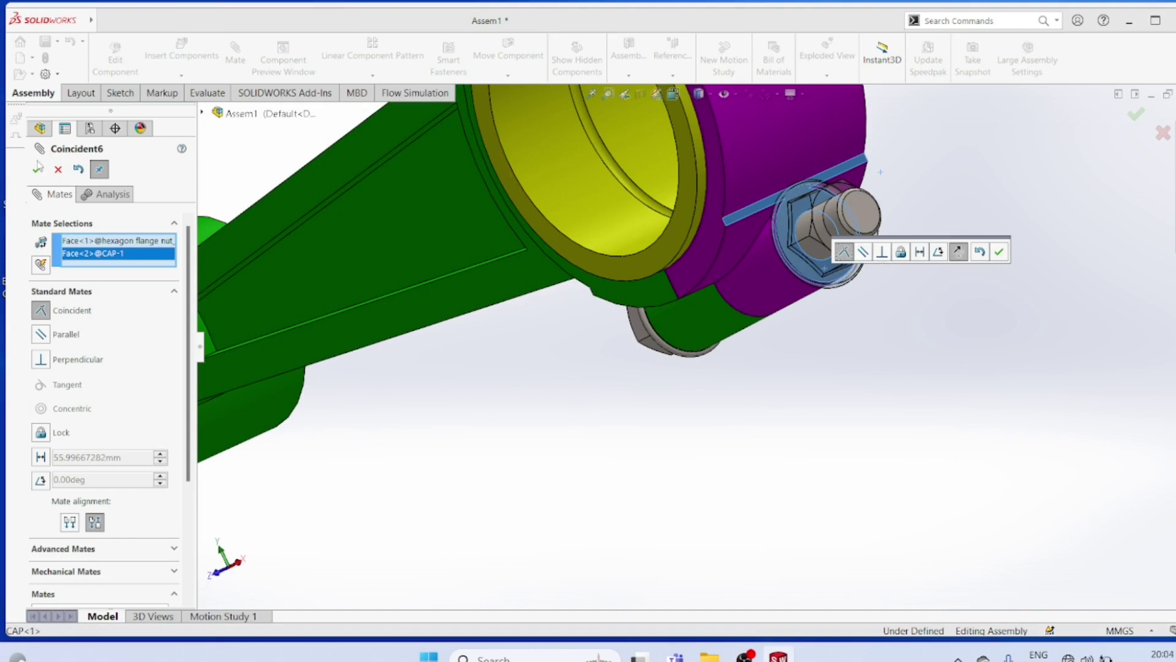
pyautogui.click(38, 169)
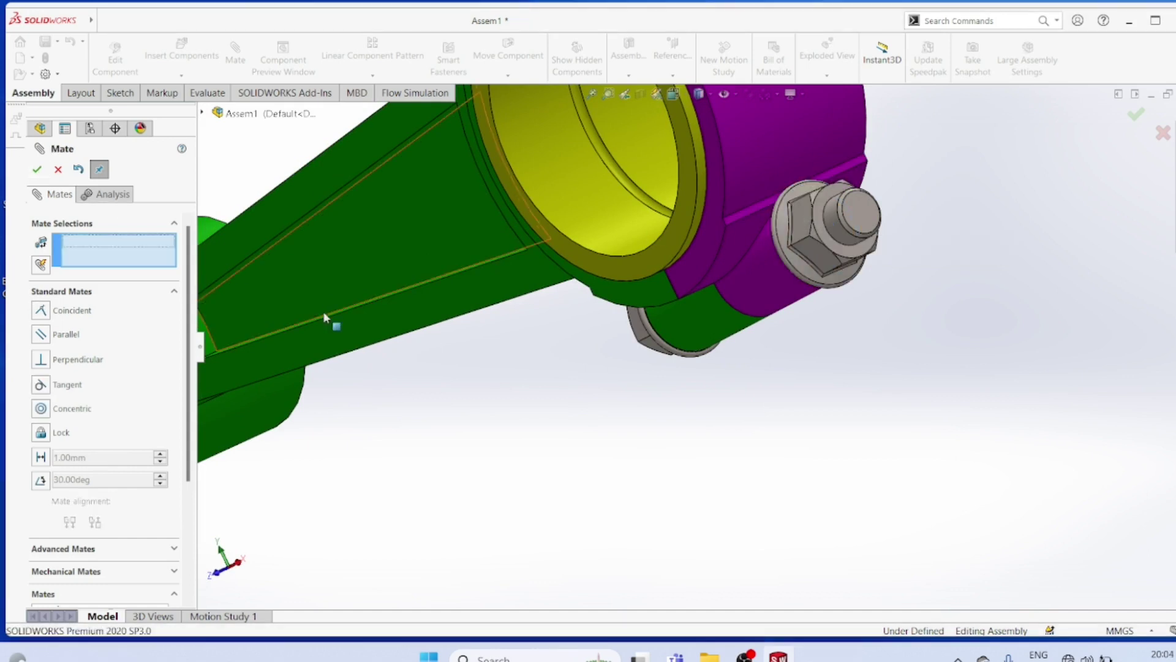
pyautogui.click(38, 169)
pyautogui.press('f')
pyautogui.moveTo(600, 505); pyautogui.dragTo(662, 417, button='middle')
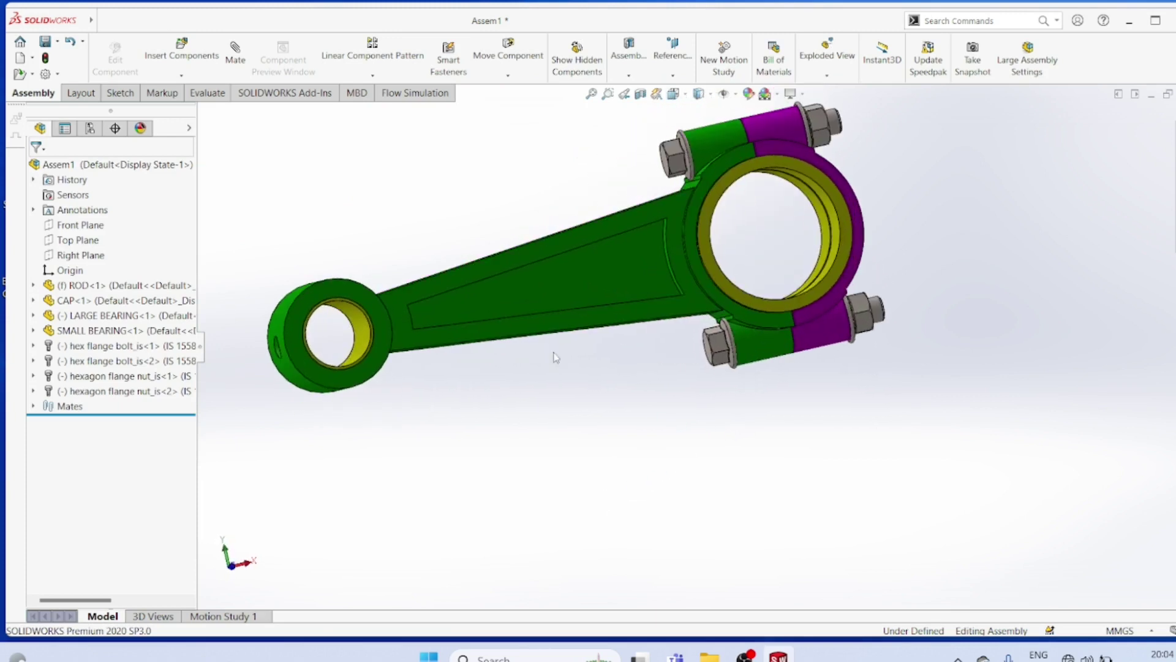